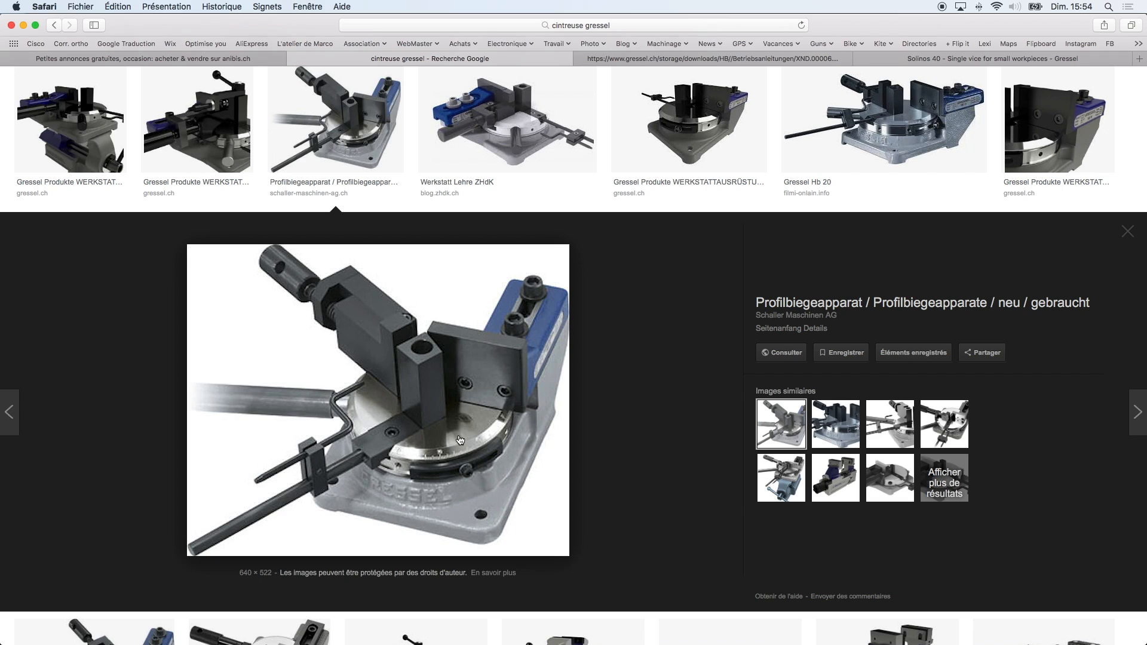
# Switch to Fusion 360, create a new component in the untitled design and name it P.Top.
pyautogui.press('super+Tab')
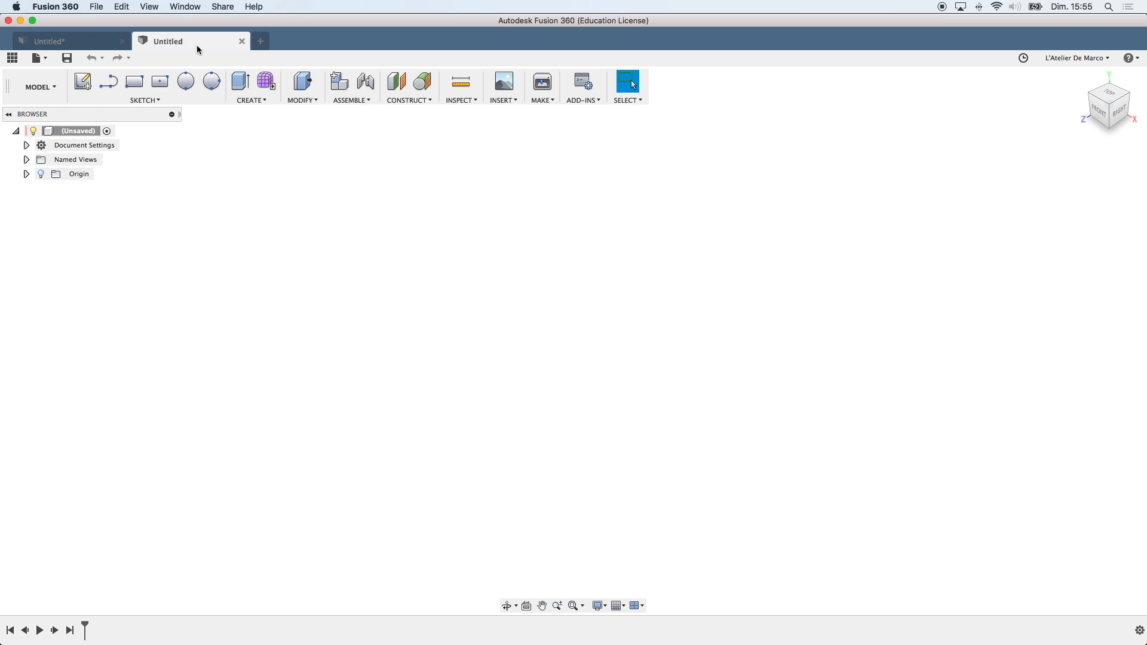
pyautogui.rightClick(76, 132)
pyautogui.click(111, 141)
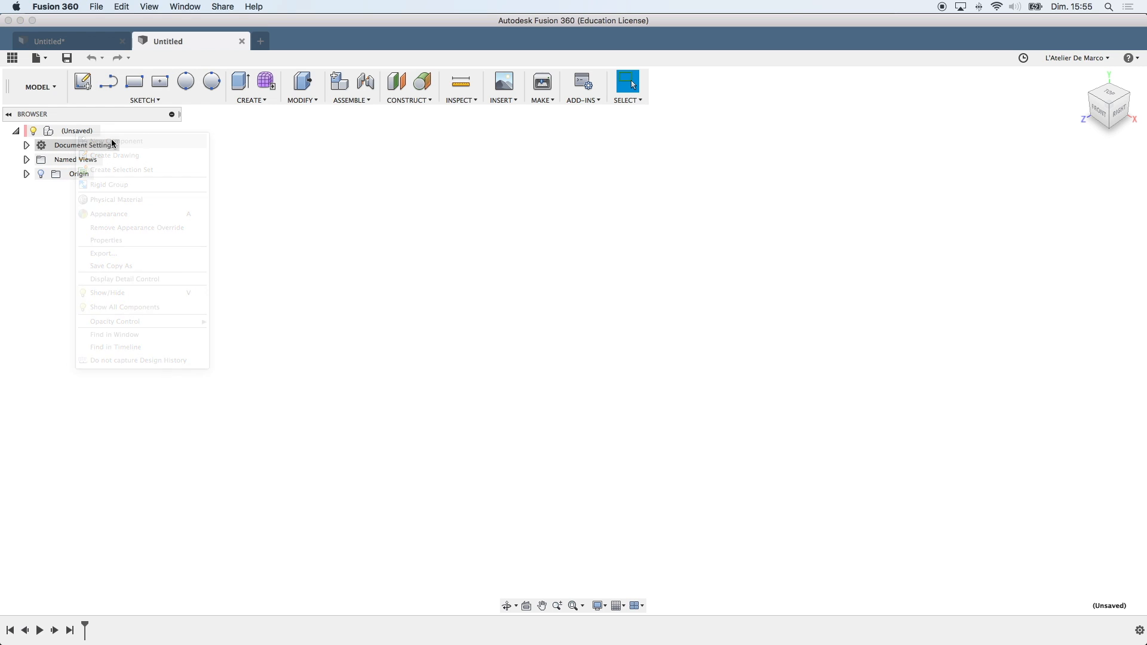
pyautogui.click(93, 188)
pyautogui.click(93, 189)
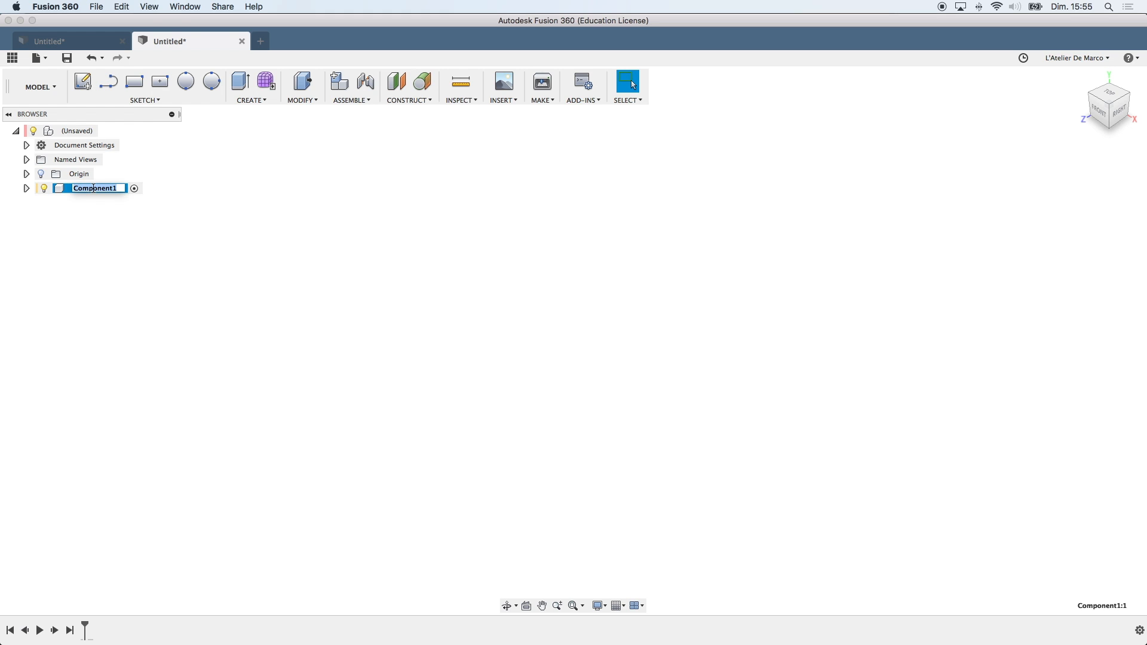
pyautogui.write('P.Top')
pyautogui.press('Return')
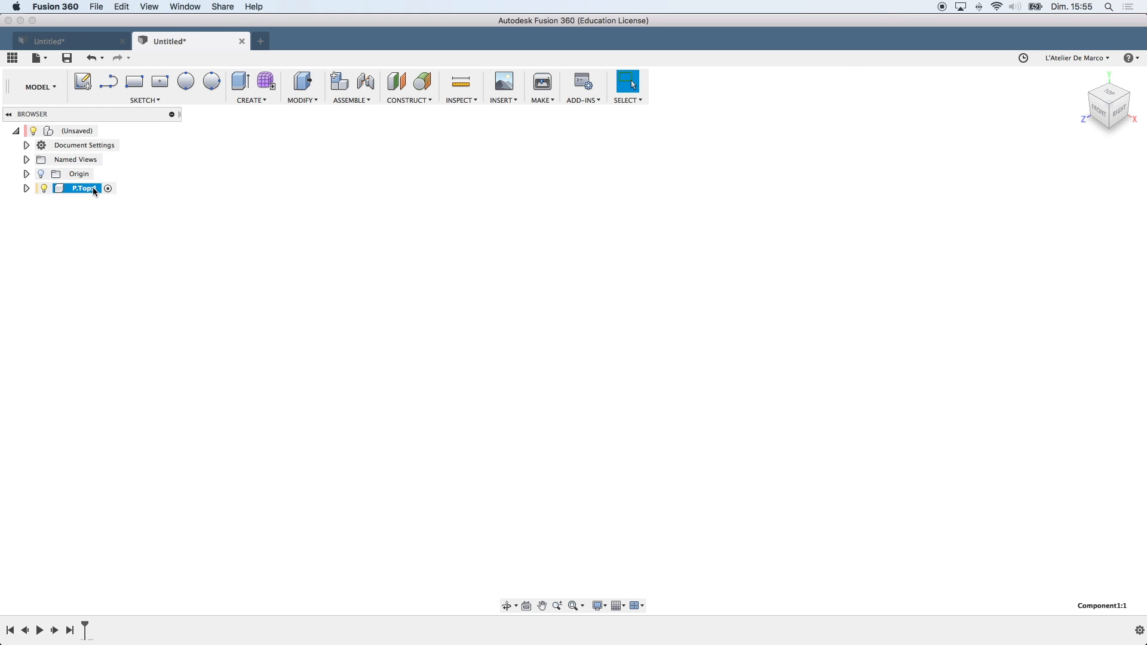
# Check the bender photo in Safari, then return to Fusion 360 and sketch a 92.5 mm horizontal line from the origin on the Right-view plane.
pyautogui.press('super+Tab')
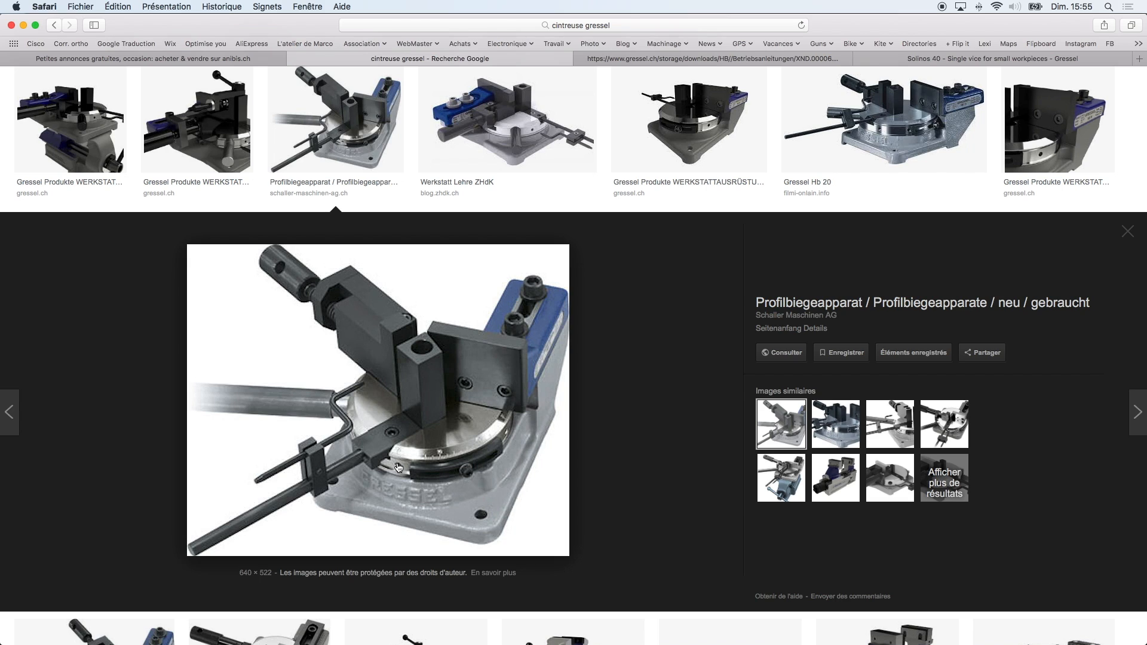
pyautogui.press('super+Tab')
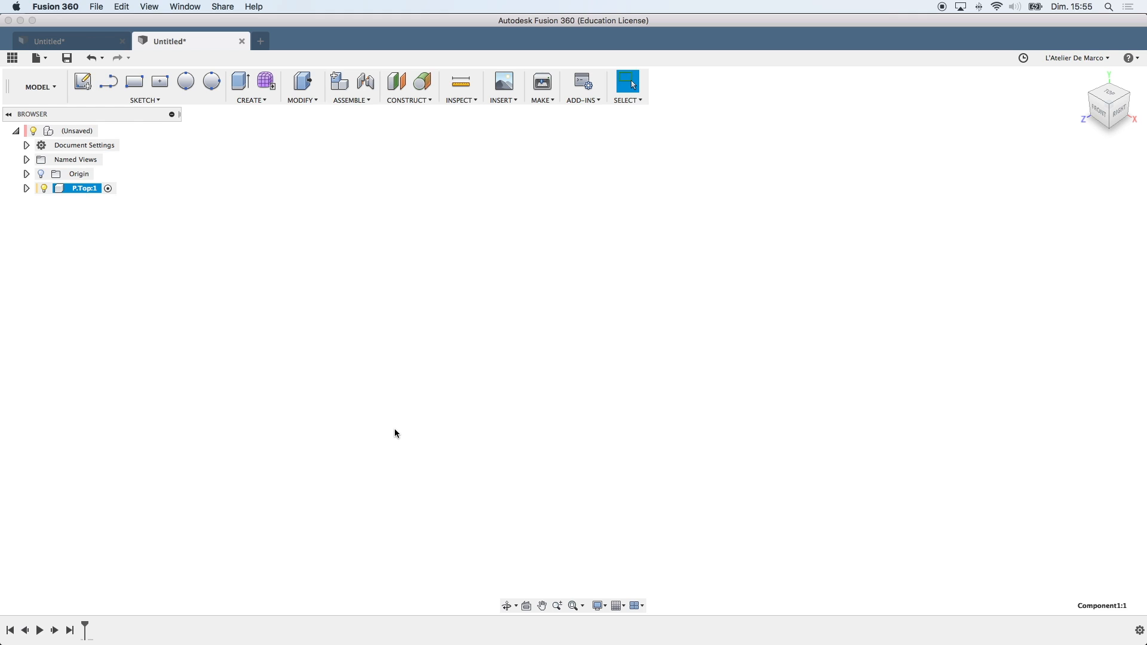
pyautogui.press('l')
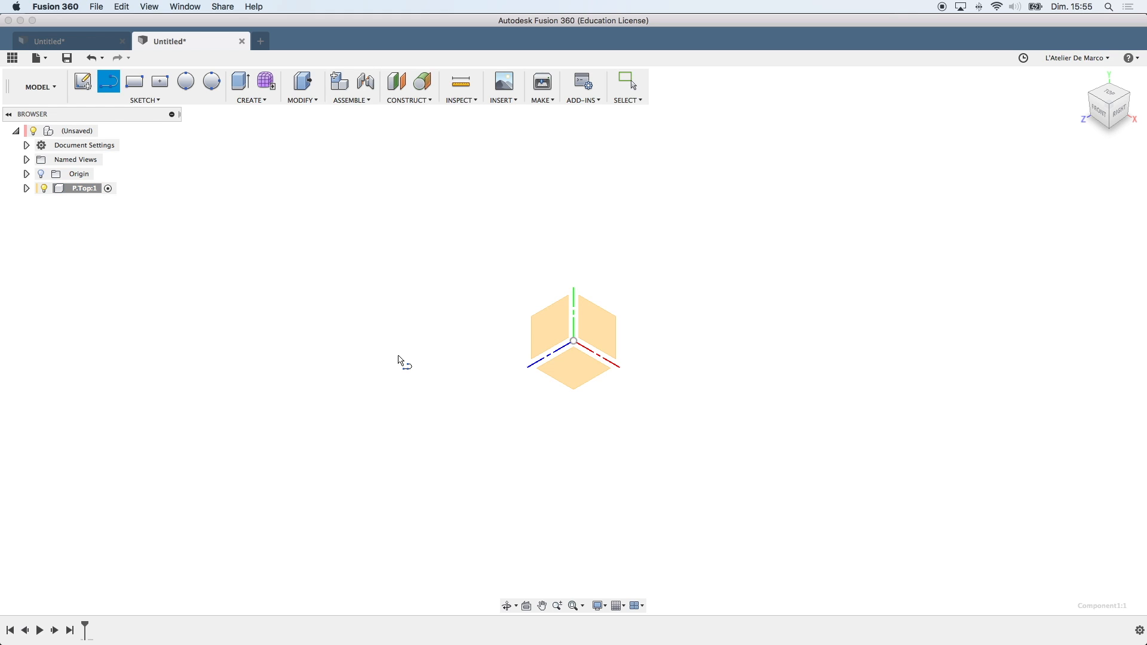
pyautogui.click(555, 333)
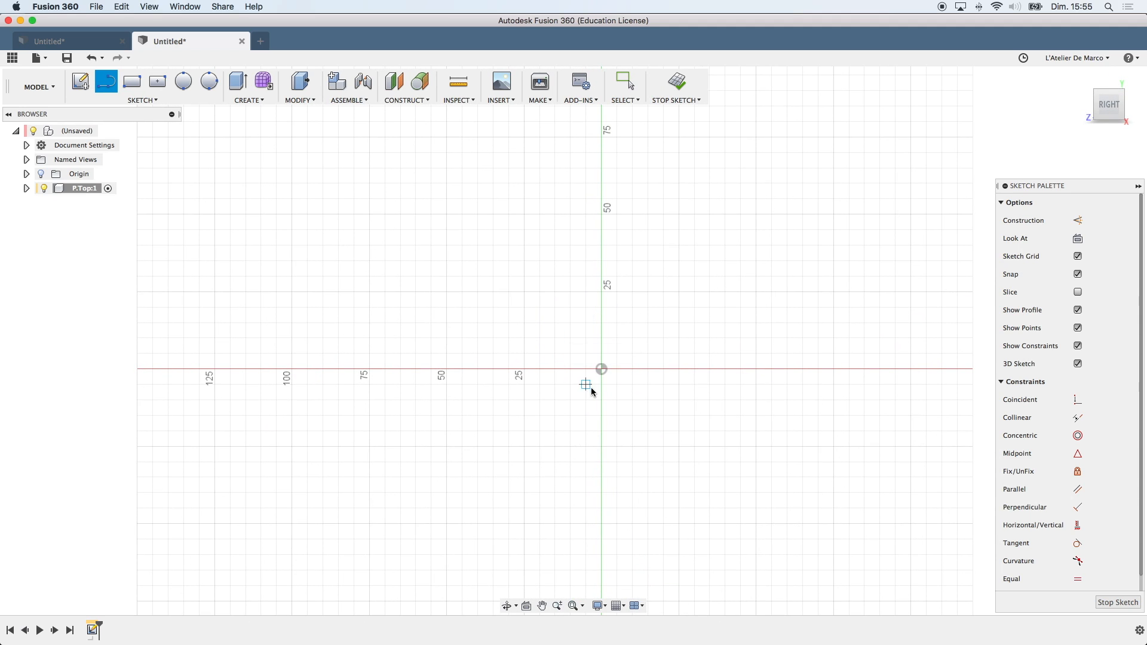
pyautogui.click(602, 370)
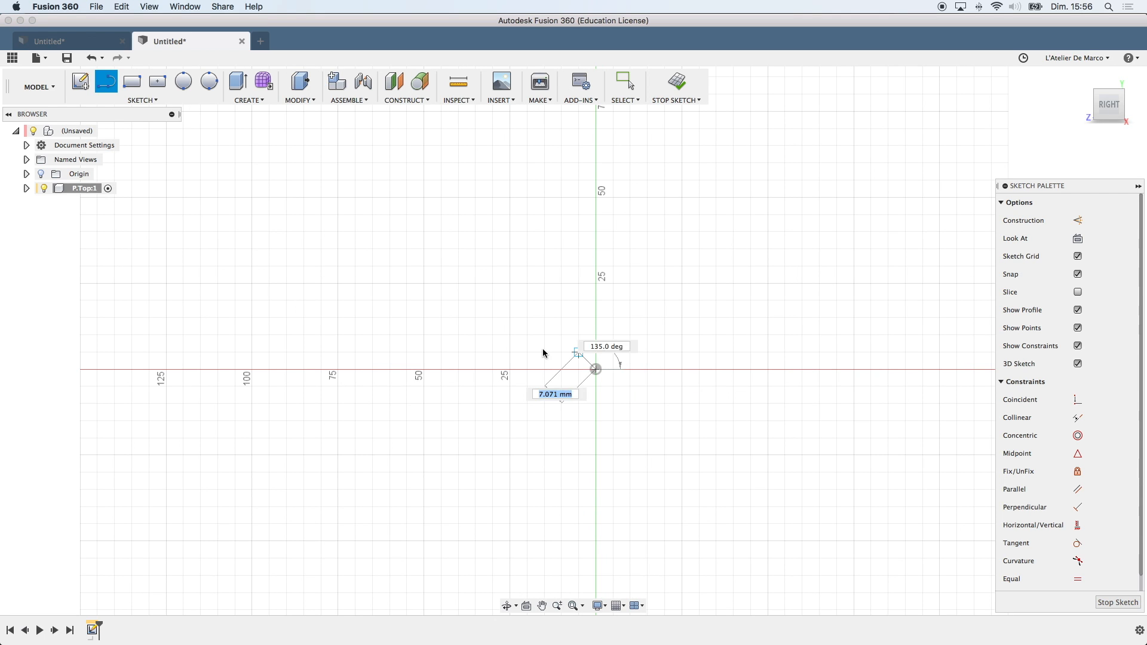
pyautogui.scroll(5, 654, 370)
pyautogui.scroll(-1, 654, 371)
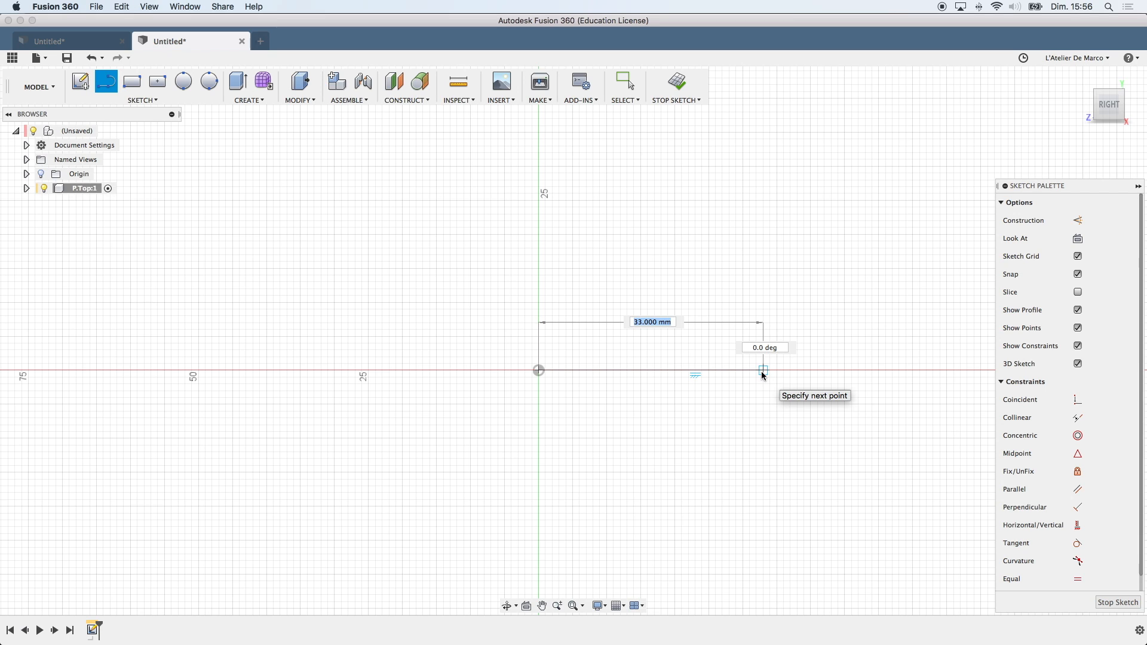
pyautogui.write('92.5')
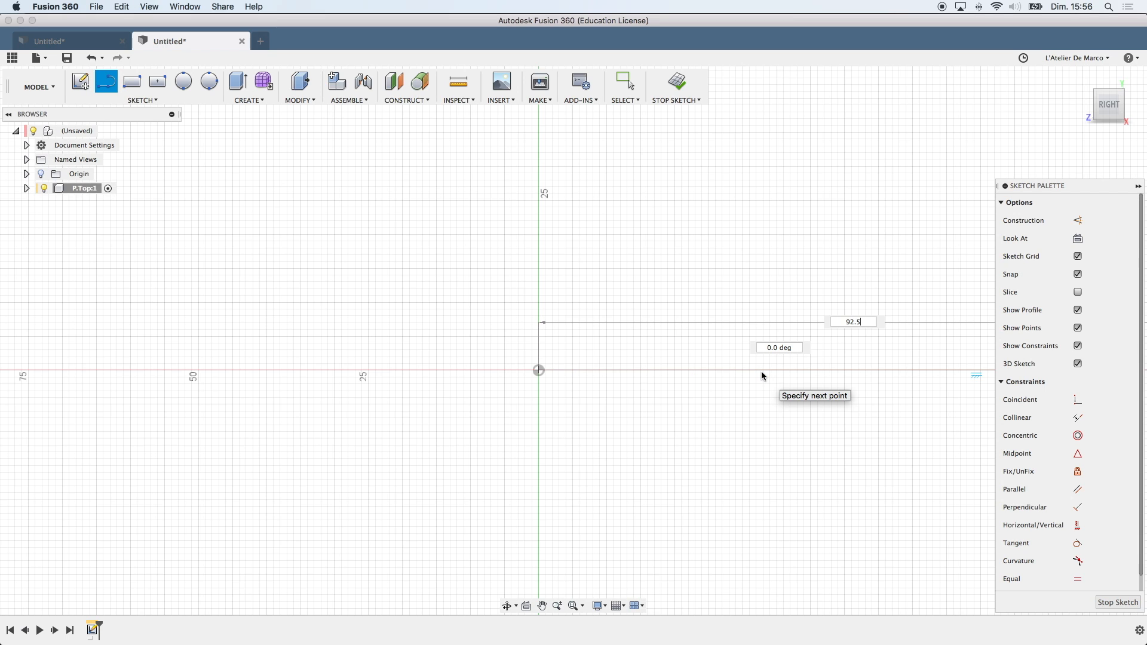
pyautogui.press('Return')
pyautogui.press('Escape')
# Draw a 35 mm vertical line downward from the outer end of the 92.5 mm line.
pyautogui.scroll(3, 757, 373)
pyautogui.scroll(-4, 755, 374)
pyautogui.press('l')
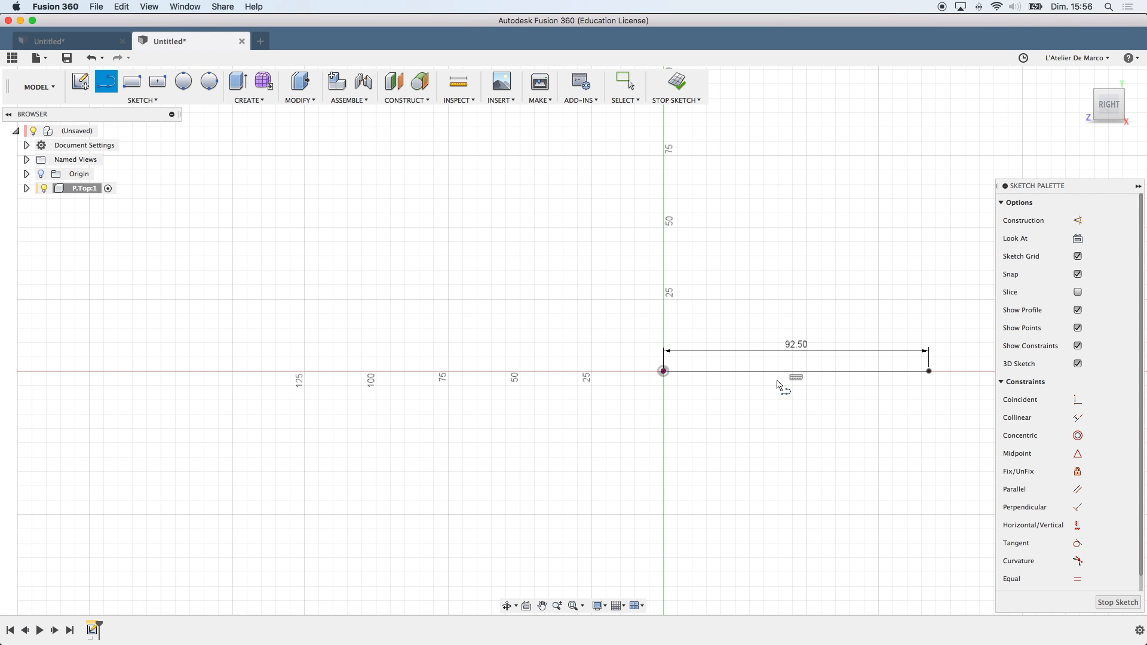
pyautogui.click(928, 371)
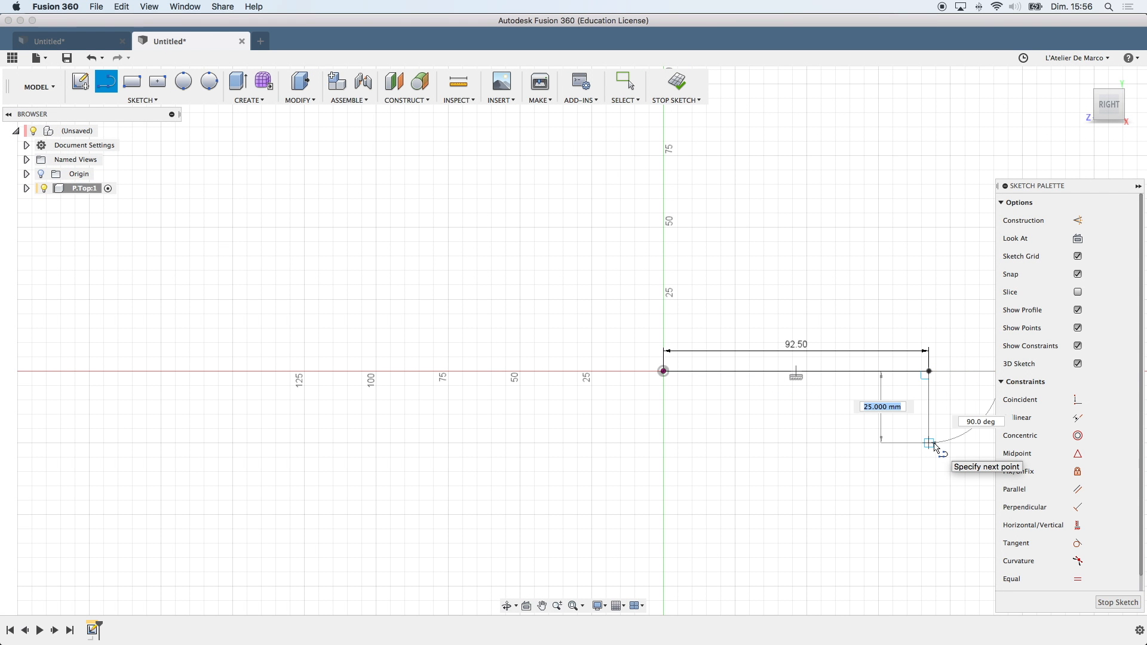
pyautogui.write('35')
pyautogui.press('Return')
pyautogui.press('Escape')
# Close the rectangle with a bottom line and a vertical side line running back up to the origin.
pyautogui.press('l')
pyautogui.click(929, 471)
pyautogui.click(663, 471)
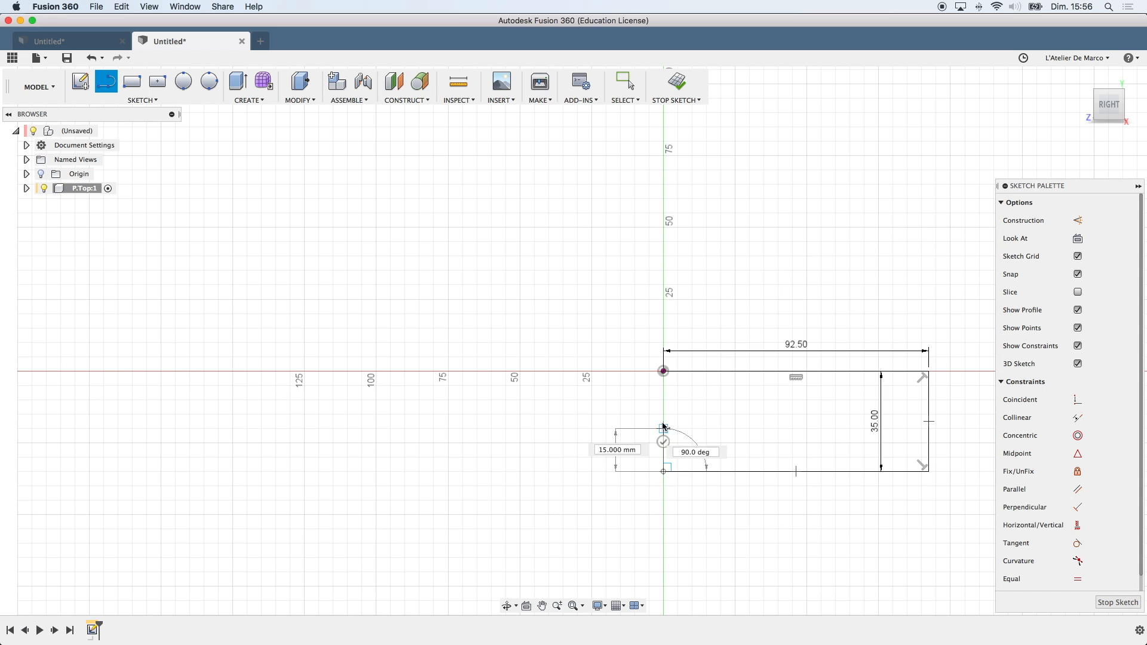
pyautogui.click(664, 371)
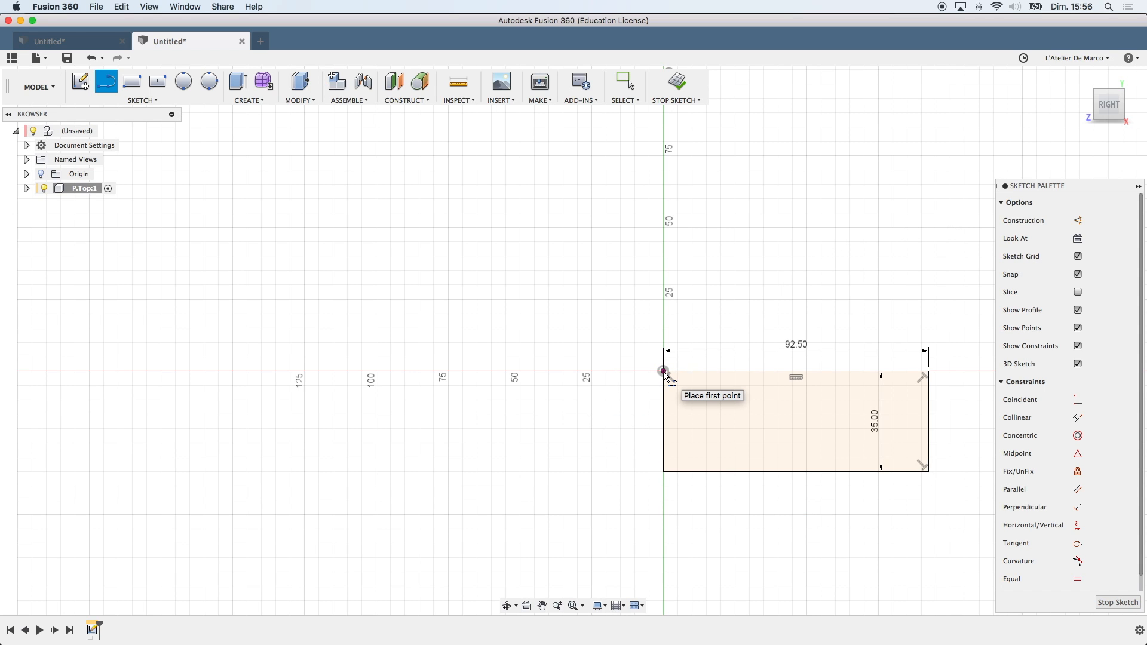
pyautogui.click(664, 372)
pyautogui.press('Escape')
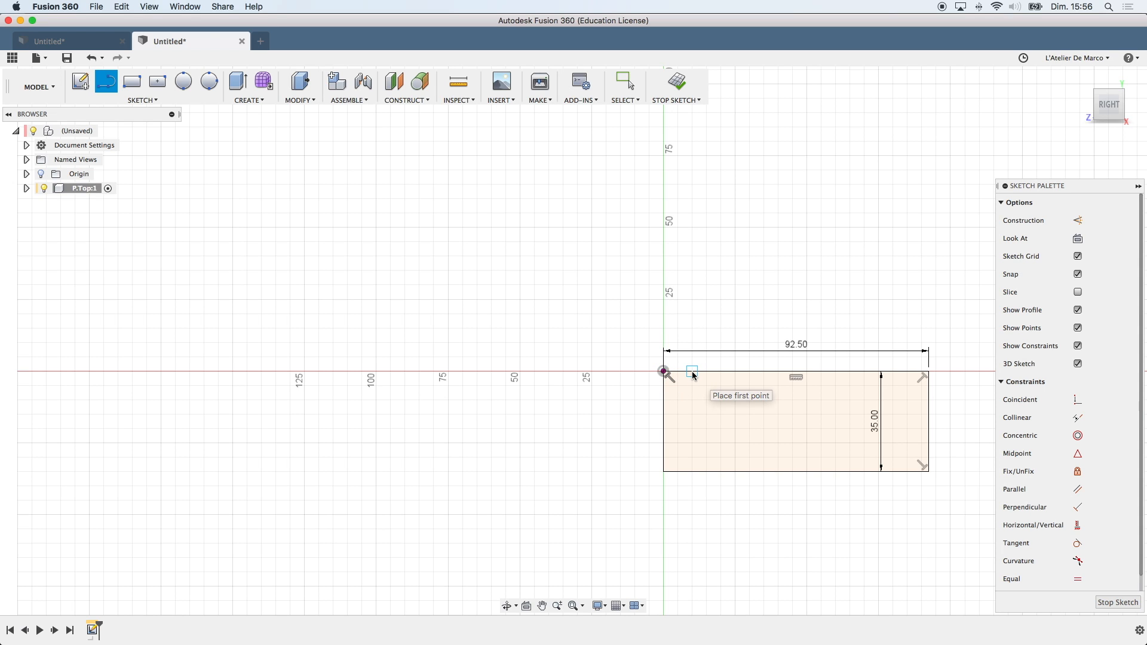
# Draw a diagonal across the origin corner, about 10 mm by 5 mm, and a 5 mm line down the left edge from its lower end.
pyautogui.click(693, 373)
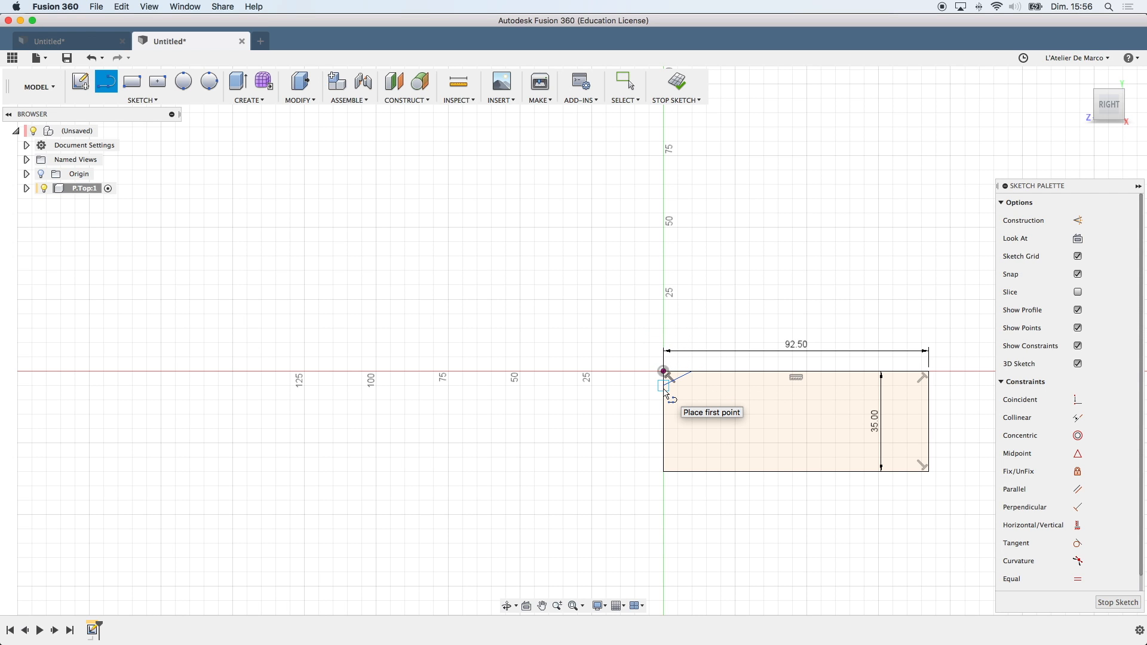
pyautogui.scroll(-1, 667, 394)
pyautogui.scroll(3, 667, 392)
pyautogui.scroll(4, 667, 391)
pyautogui.click(664, 382)
pyautogui.write('5')
pyautogui.press('Return')
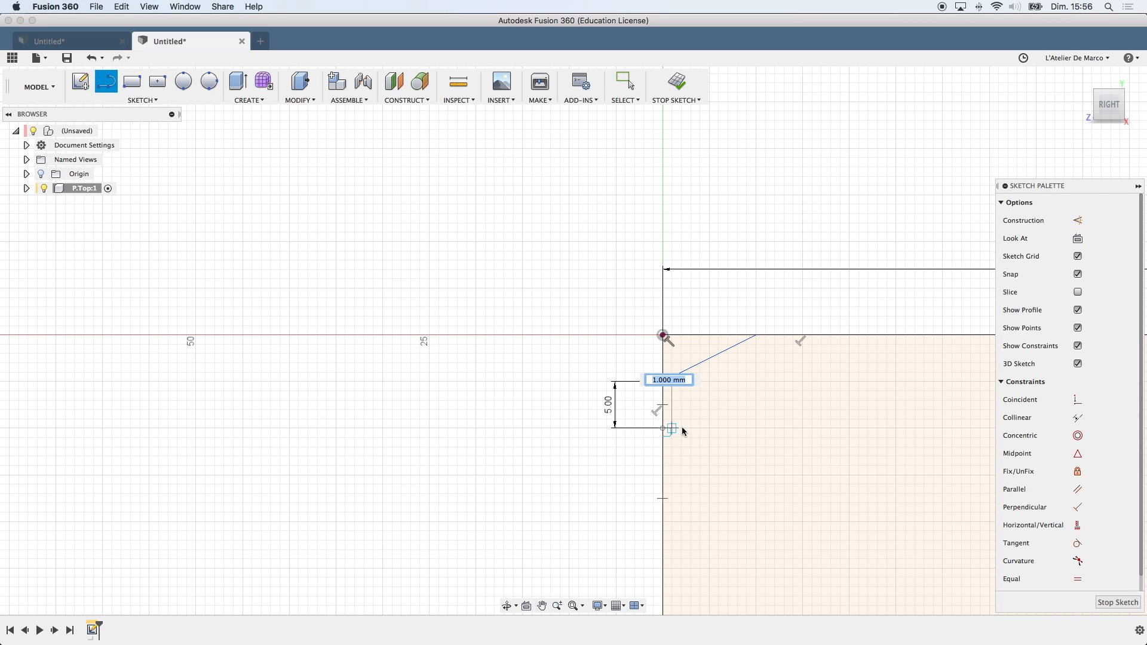
# Draw a horizontal line about 3 mm long inward from the lower end of the 5 mm line.
pyautogui.click(690, 428)
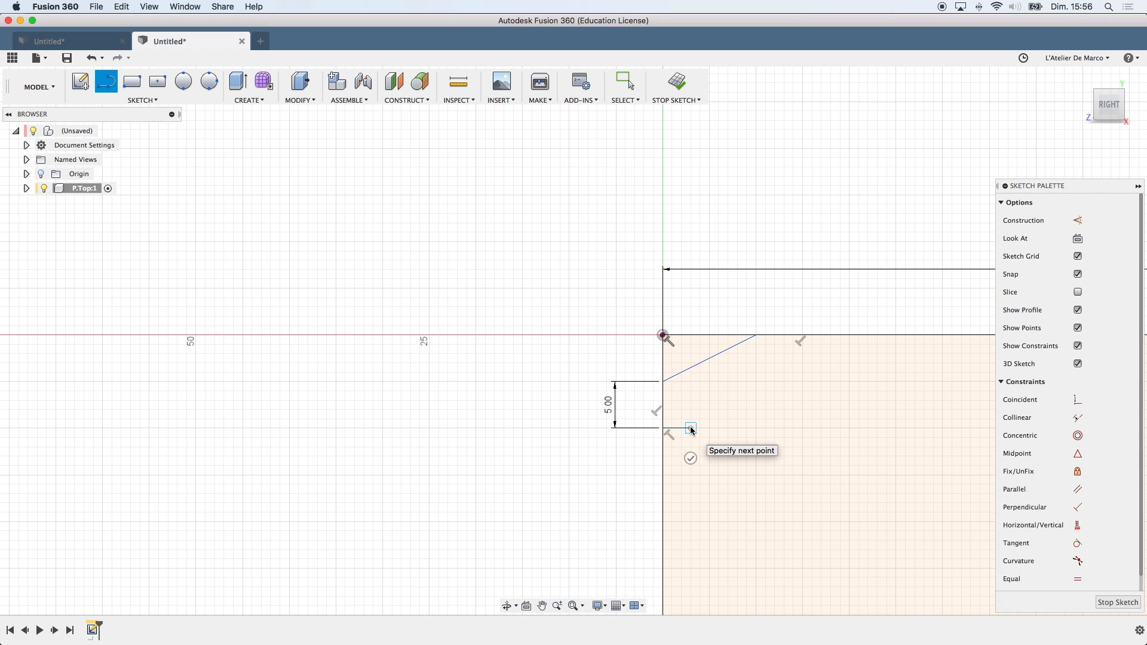
pyautogui.scroll(-2, 691, 434)
pyautogui.scroll(-2, 690, 434)
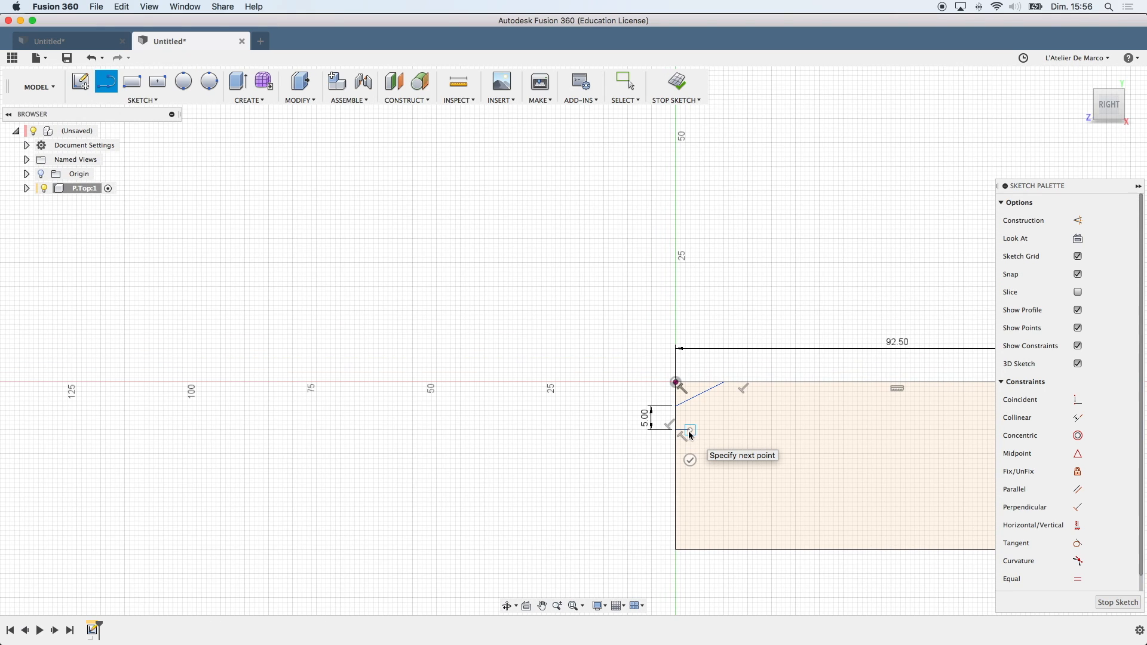
pyautogui.press('Escape')
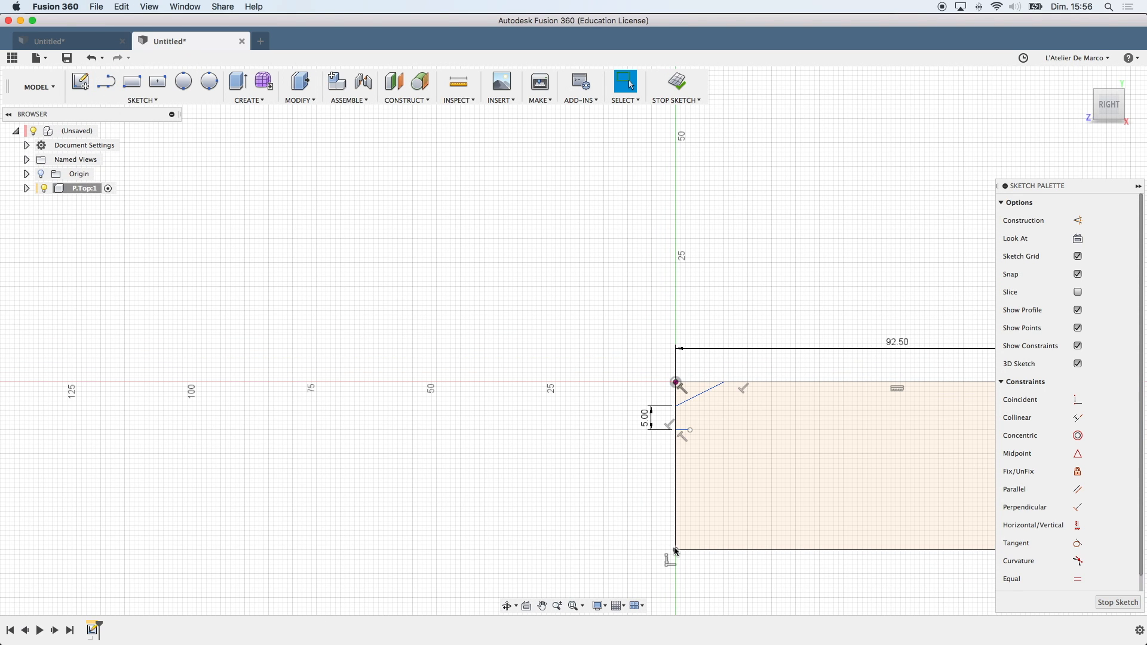
# Draw a 7 mm line up the left edge from the rectangle's lower-left corner.
pyautogui.press('l')
pyautogui.click(676, 549)
pyautogui.write('7')
pyautogui.press('Return')
pyautogui.press('Escape')
# Complete the edge groove with a 3 mm horizontal line inward from the 7 mm line's top and a vertical line joining both inner ends.
pyautogui.press('l')
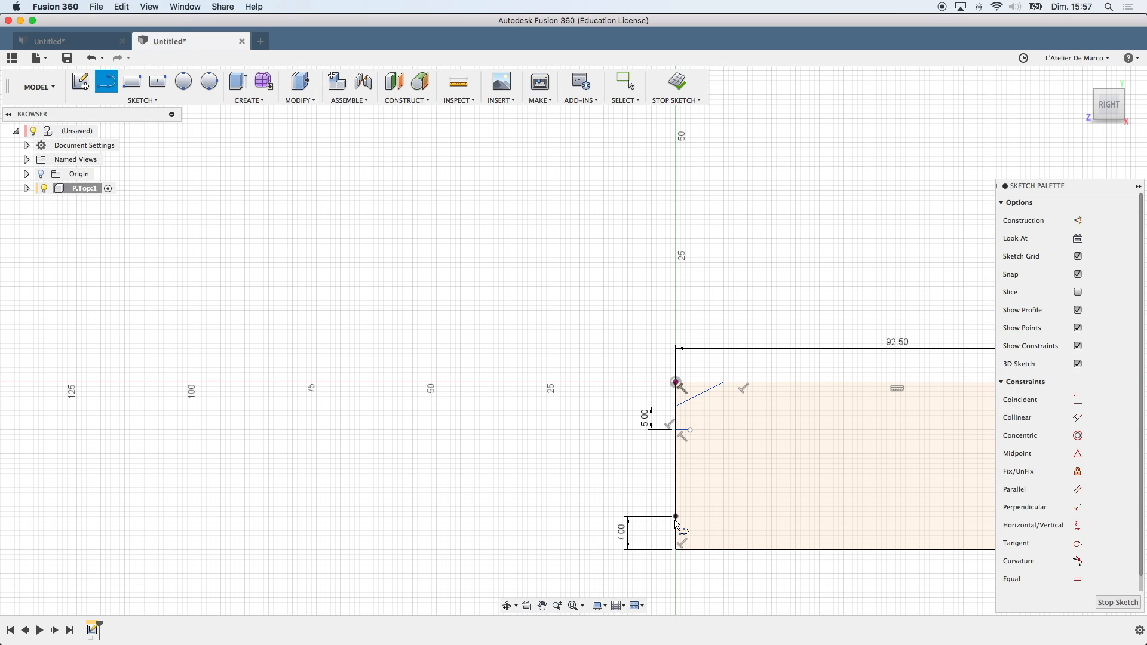
pyautogui.click(677, 517)
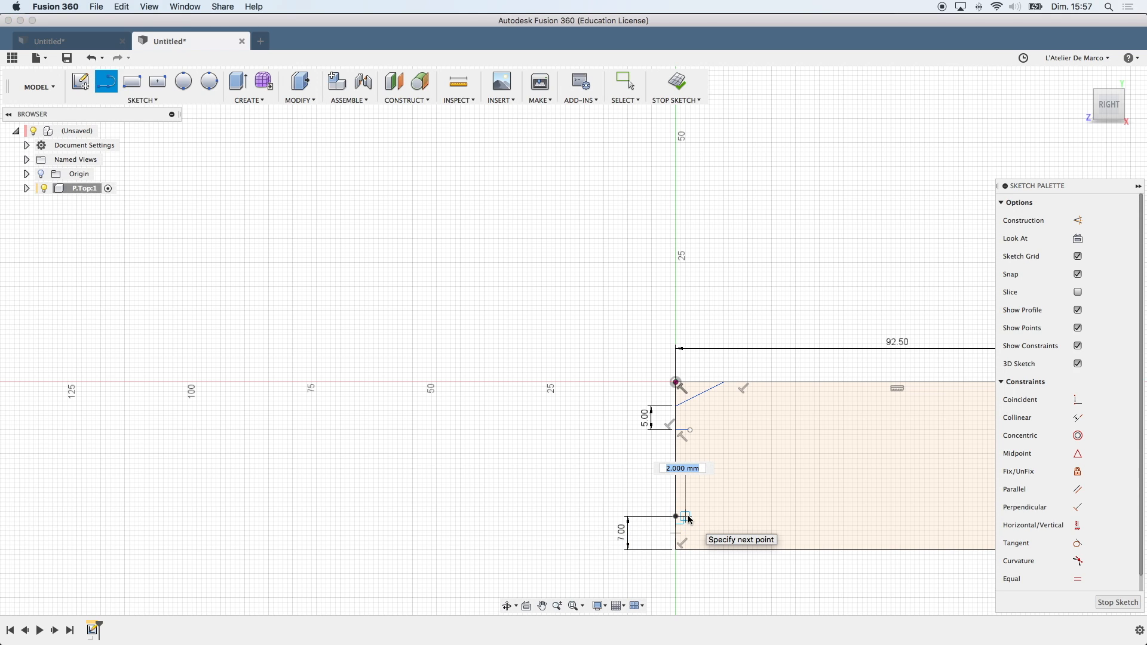
pyautogui.write('3')
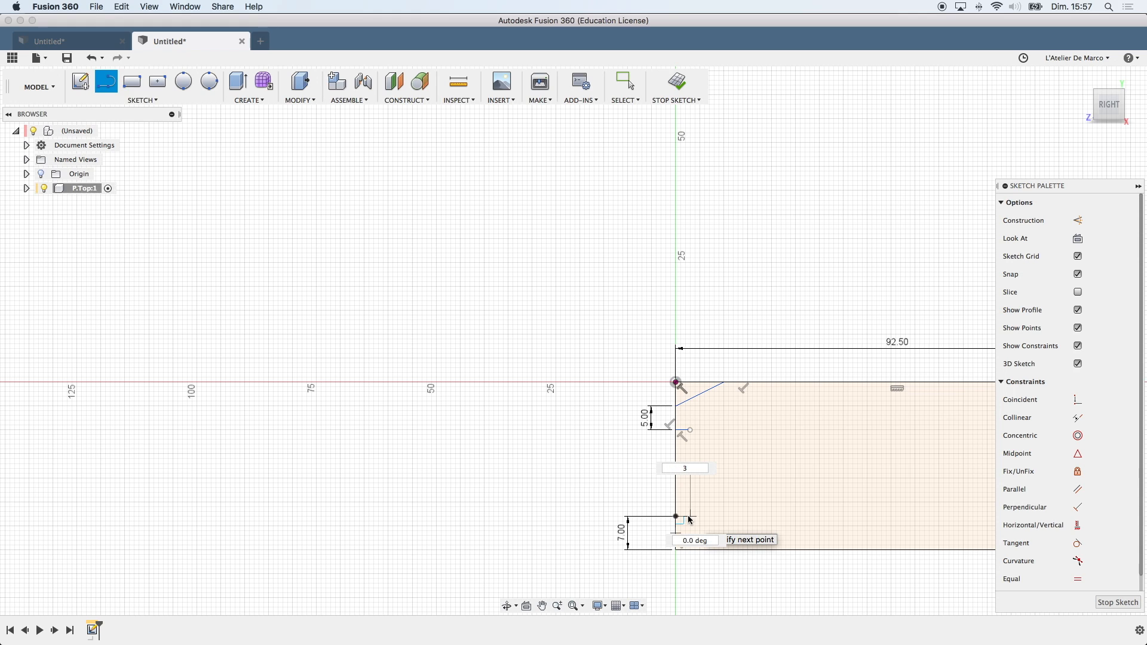
pyautogui.press('Return')
pyautogui.press('Escape')
pyautogui.press('l')
pyautogui.click(690, 516)
pyautogui.doubleClick(690, 430)
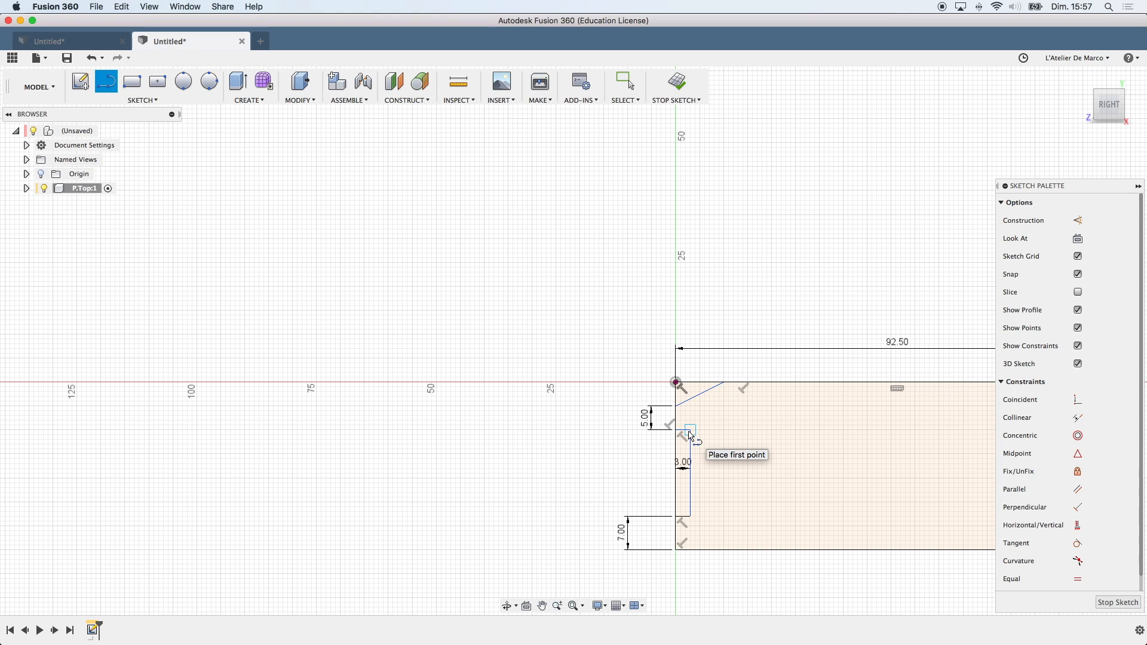
# Draw a 5 mm line along the bottom edge from the lower-left corner and a 2 mm vertical line up from its end.
pyautogui.click(676, 550)
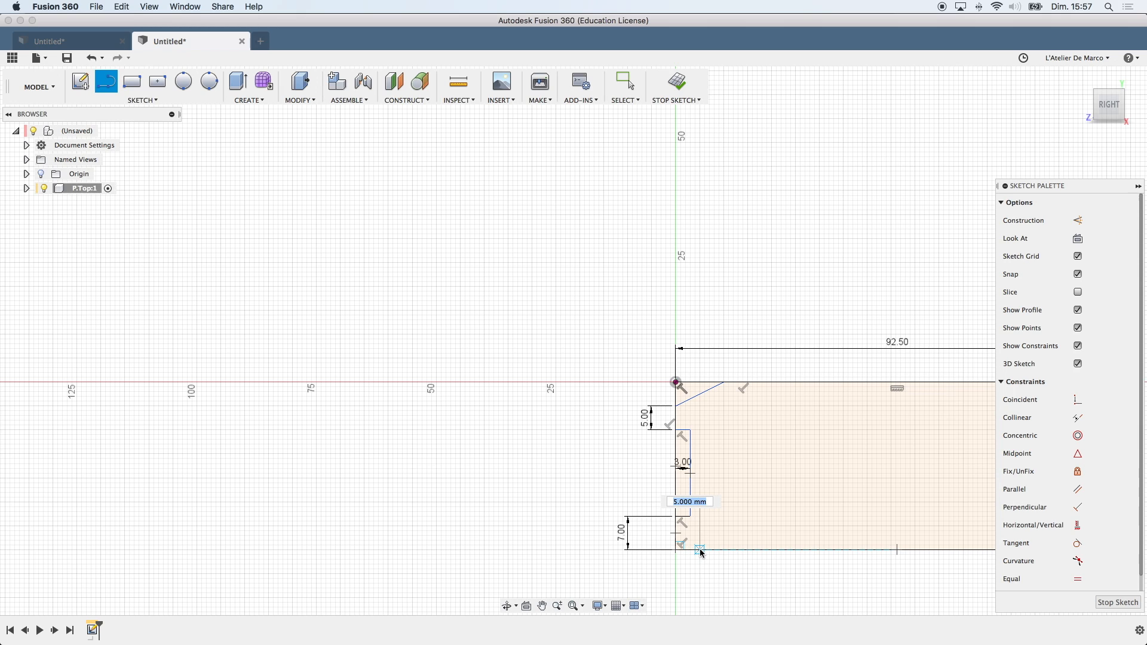
pyautogui.click(700, 550)
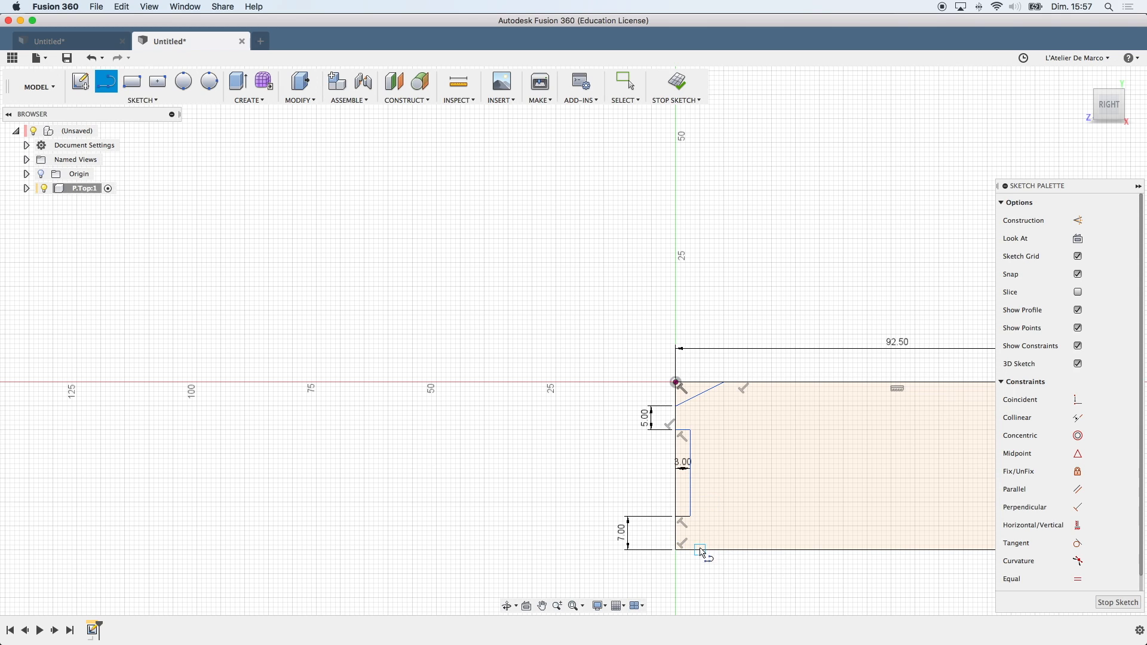
pyautogui.click(700, 549)
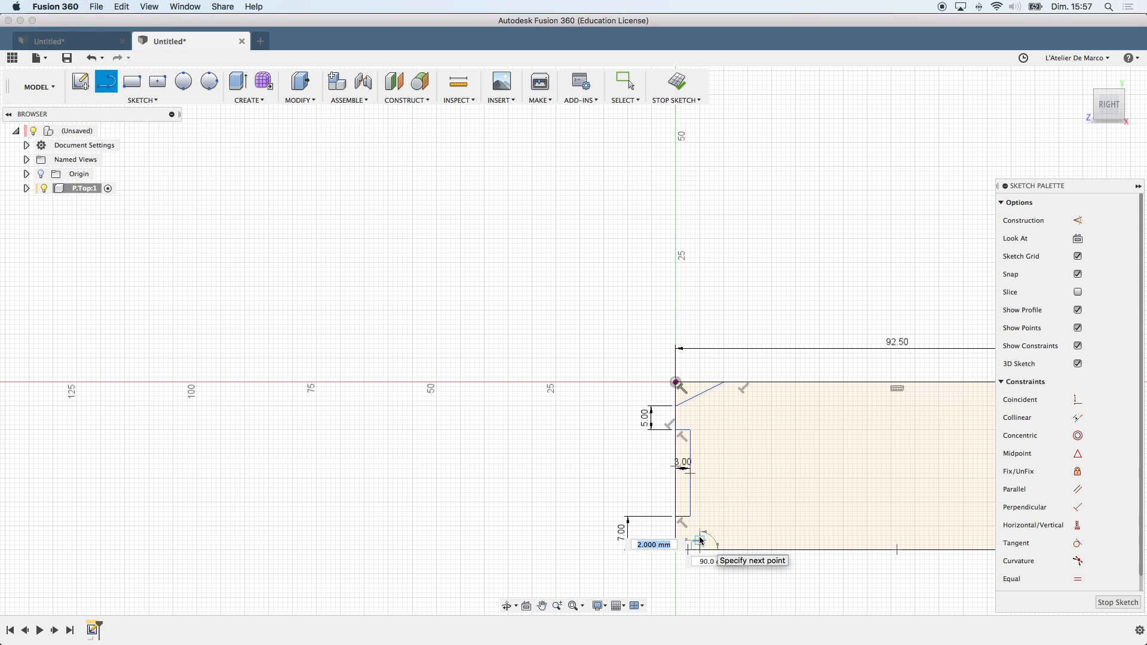
pyautogui.click(702, 540)
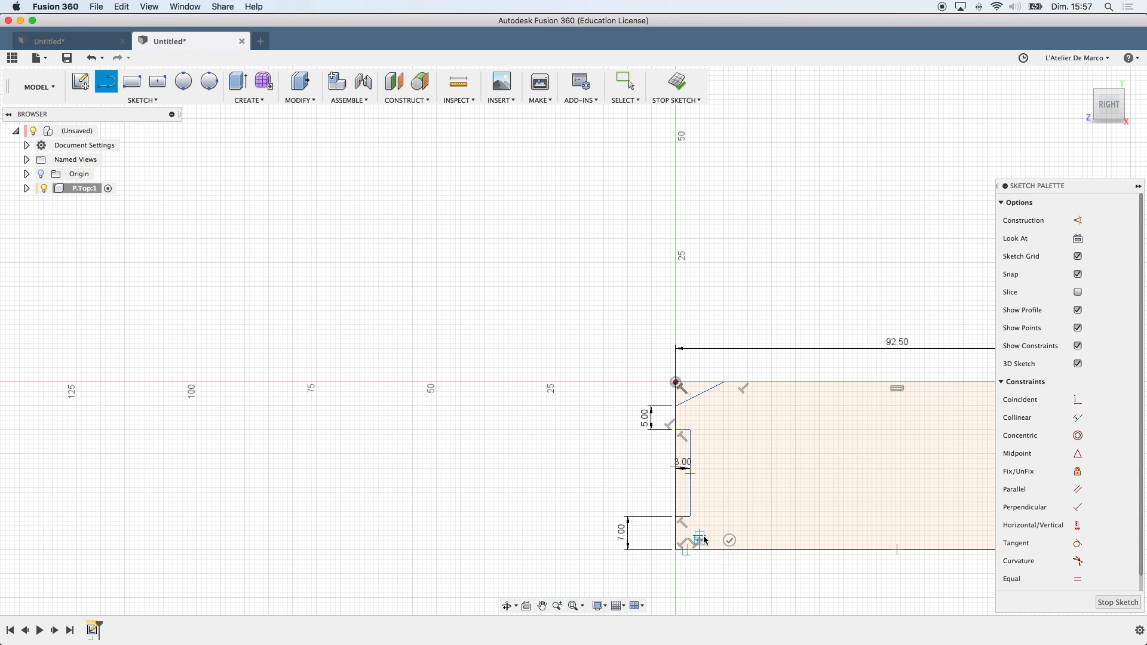
pyautogui.scroll(1, 703, 541)
pyautogui.scroll(-5, 703, 541)
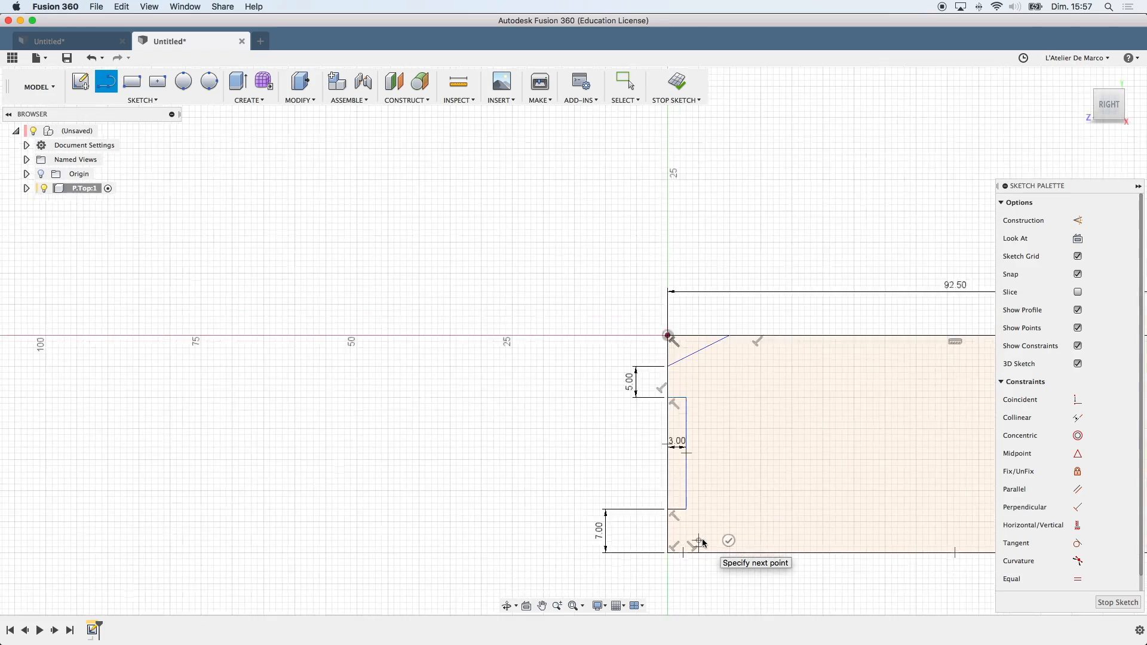
pyautogui.scroll(10, 694, 542)
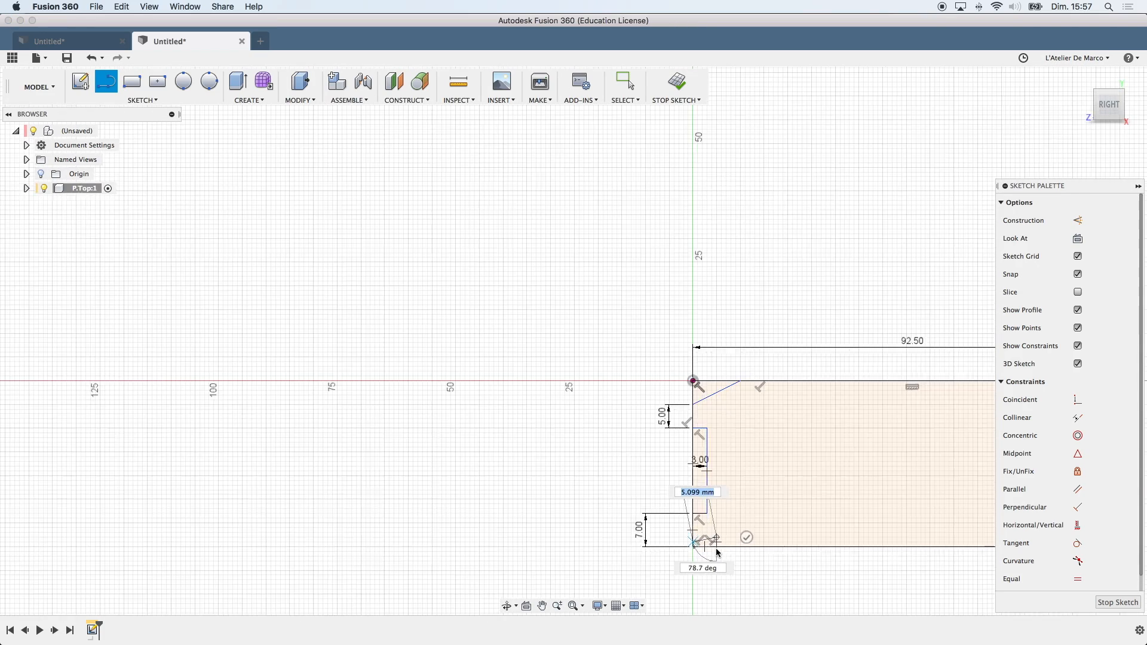
pyautogui.press('Escape')
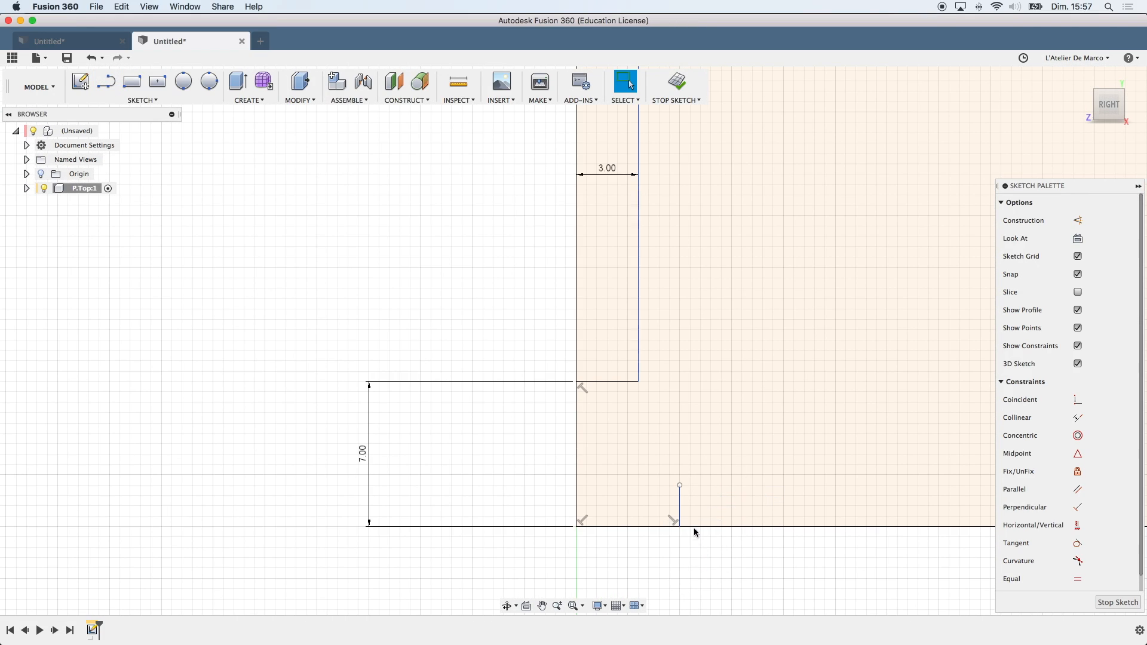
# Draw a 2.5 mm vertical line up from the 5 mm point on the lower edge and a horizontal line to the right edge.
pyautogui.press('l')
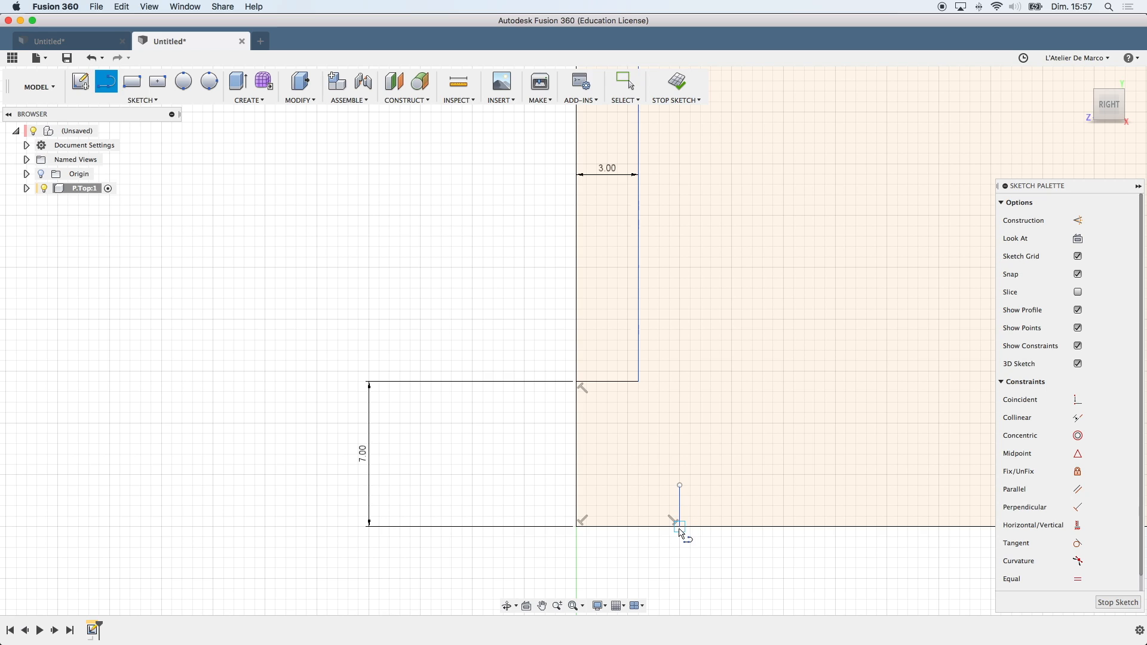
pyautogui.click(679, 526)
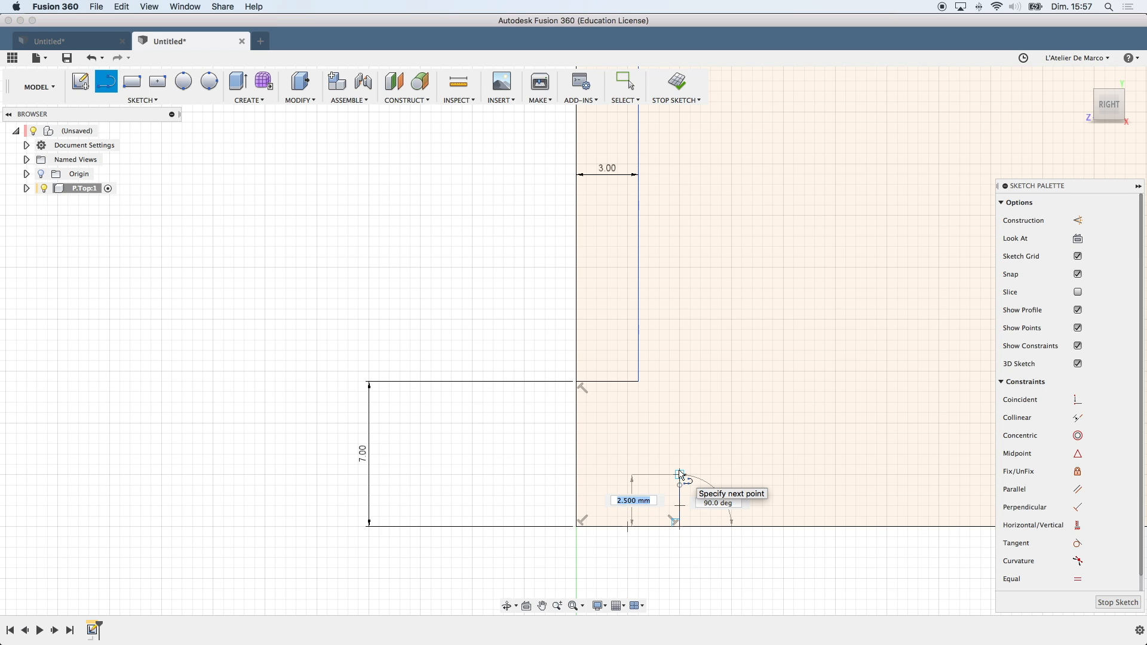
pyautogui.click(679, 475)
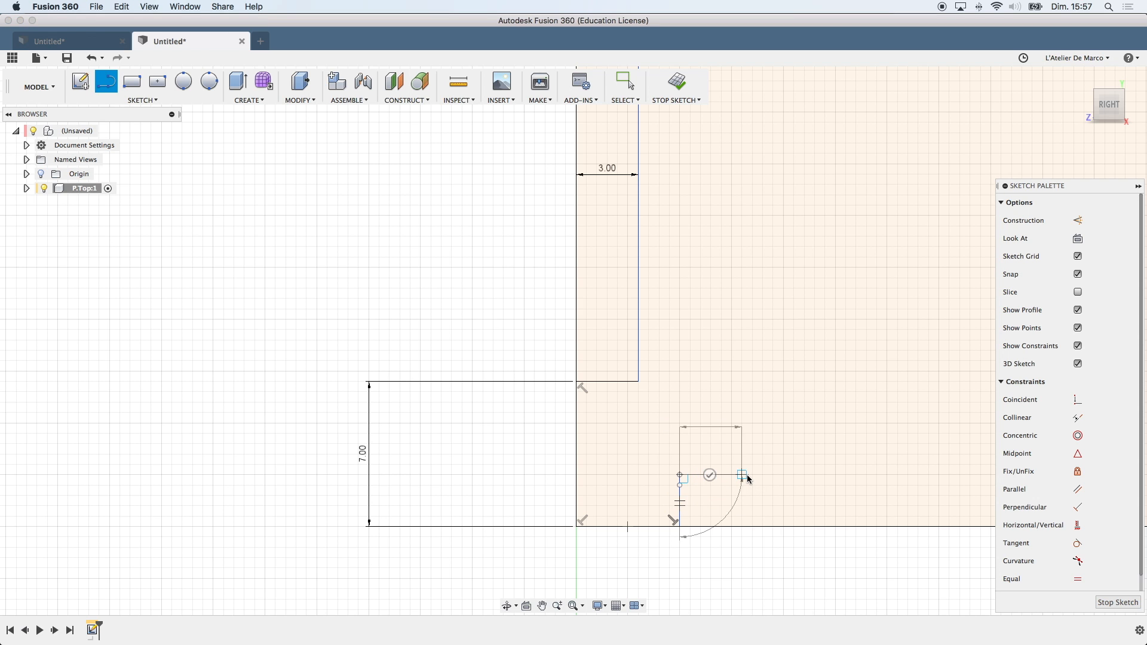
pyautogui.scroll(-5, 748, 476)
pyautogui.scroll(-5, 748, 476)
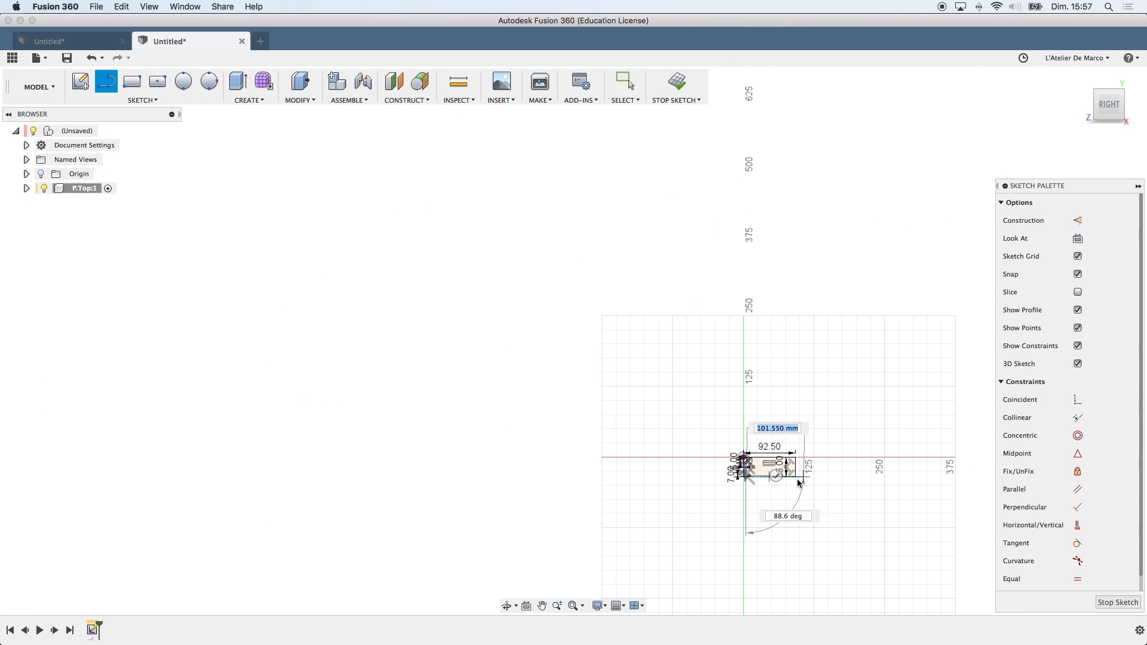
pyautogui.scroll(6, 757, 476)
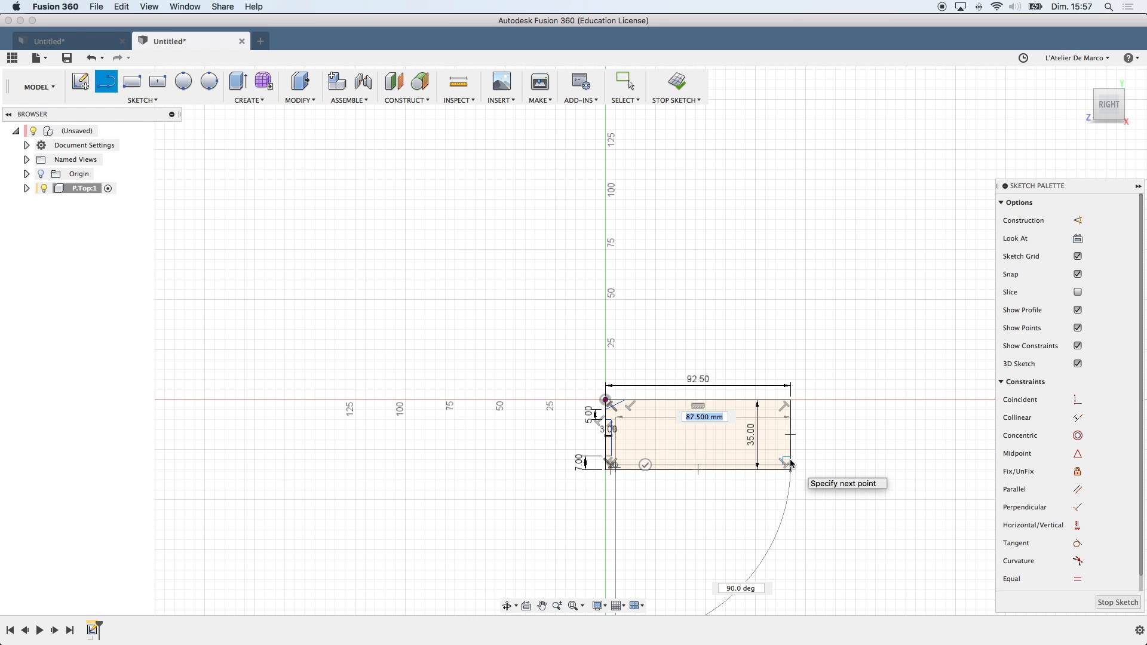
pyautogui.click(790, 463)
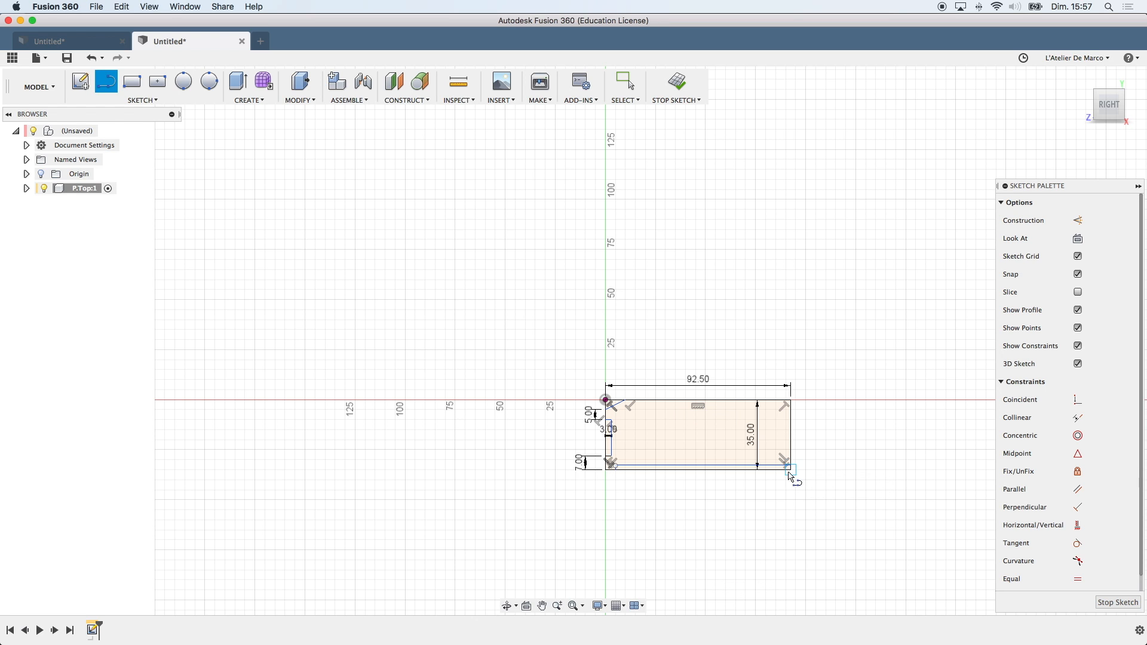
# Trim away the lower edge strip beneath the new line, the edge across the side groove and the excess at the bevelled corner.
pyautogui.scroll(5, 775, 481)
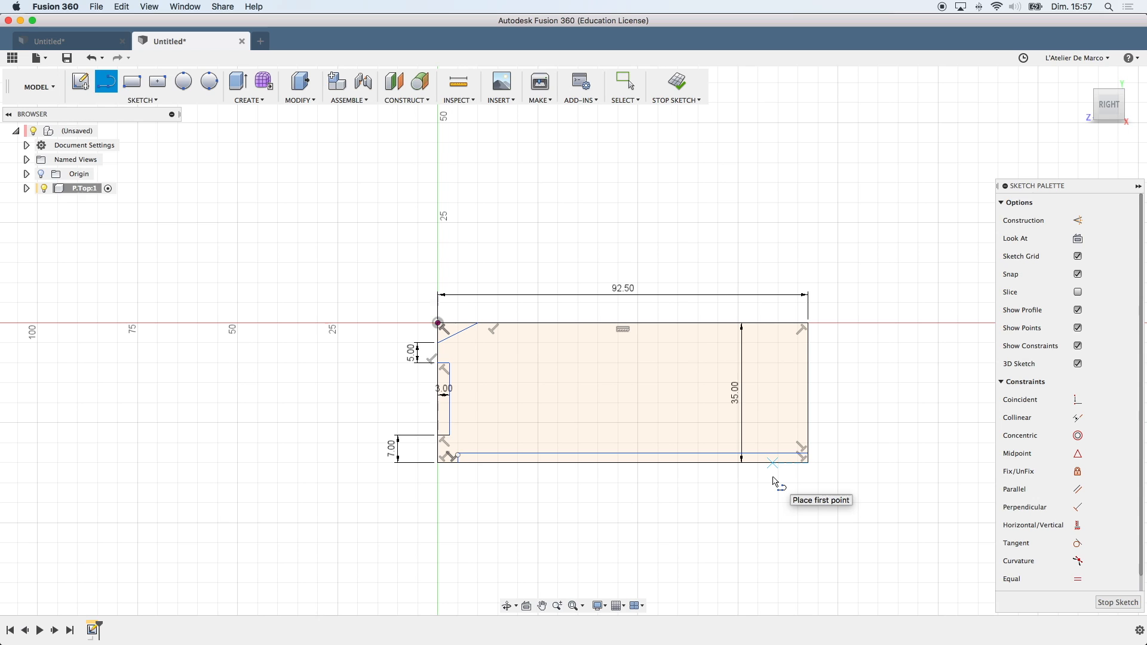
pyautogui.press('t')
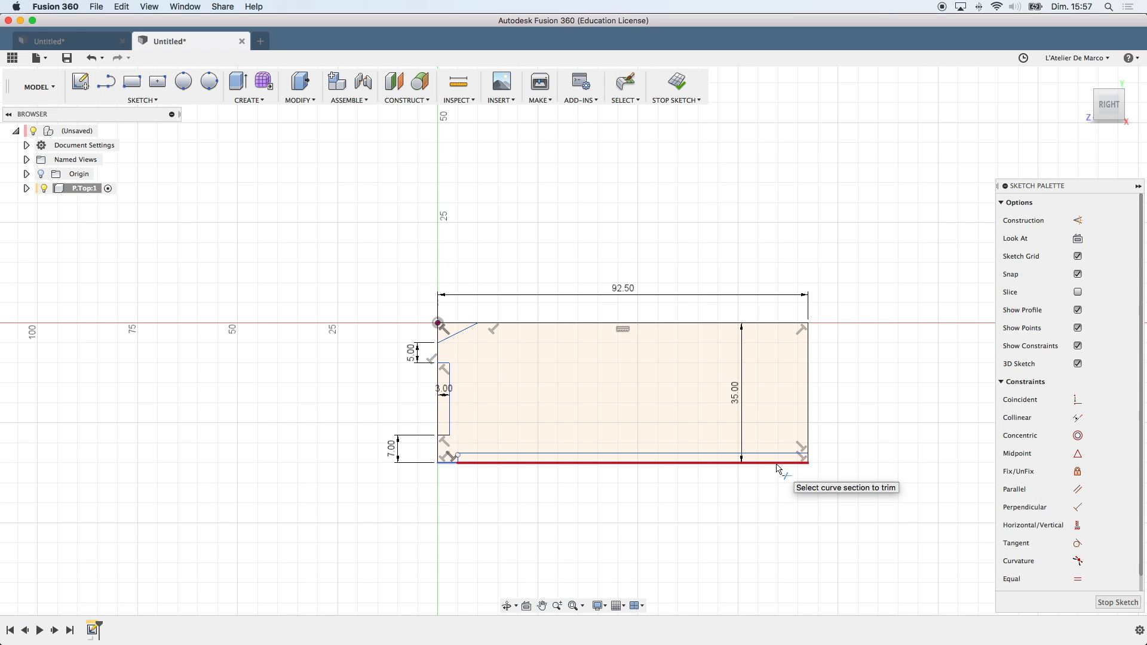
pyautogui.click(778, 468)
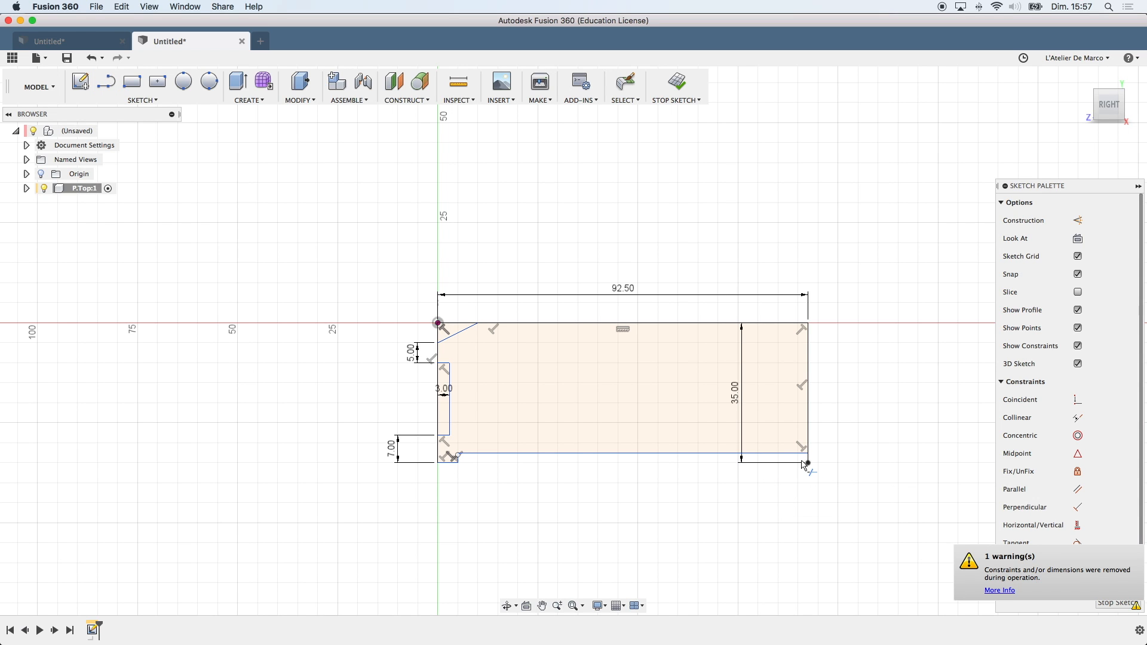
pyautogui.click(439, 416)
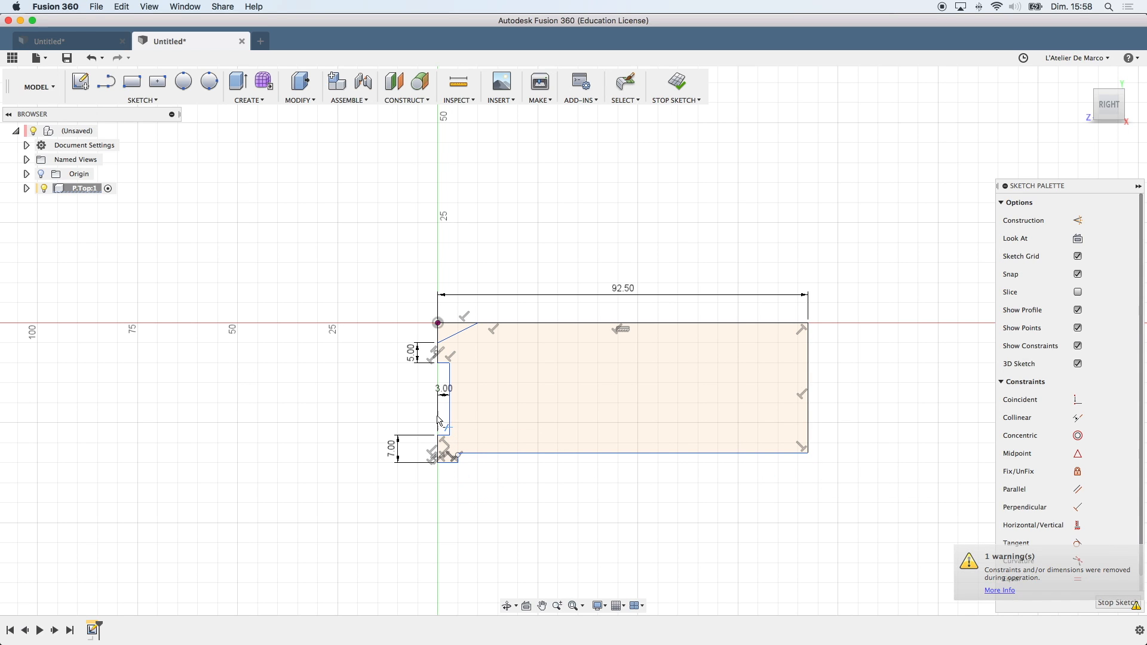
pyautogui.click(453, 326)
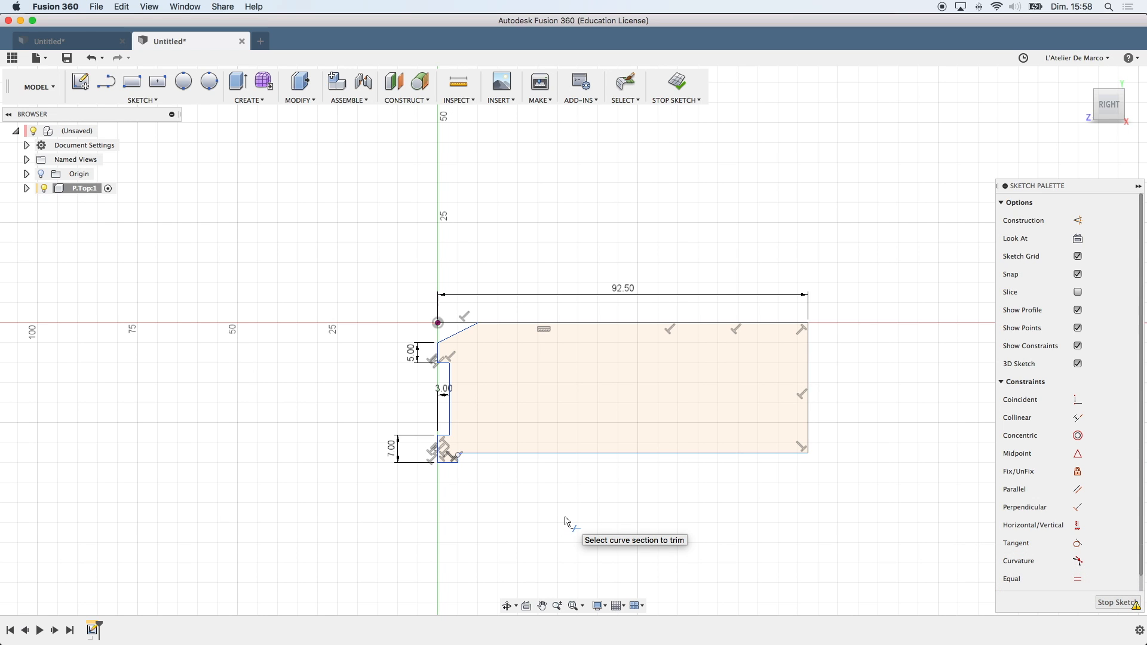
# Revolve the trimmed profile 360 degrees about its right vertical edge as a new body.
pyautogui.click(249, 101)
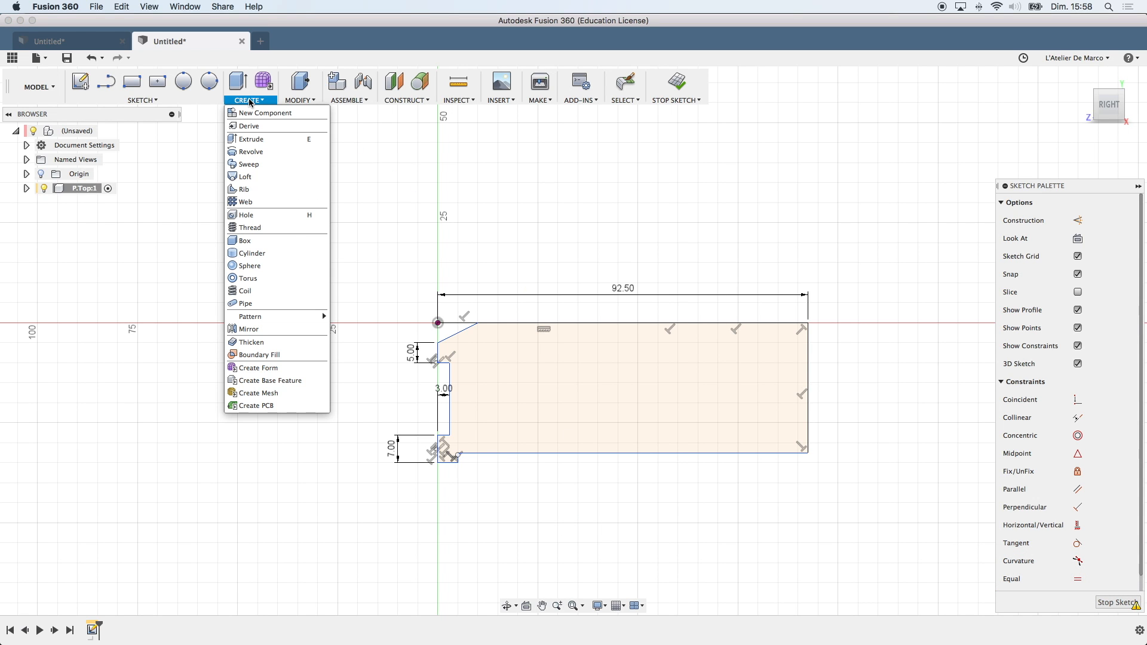
pyautogui.click(250, 153)
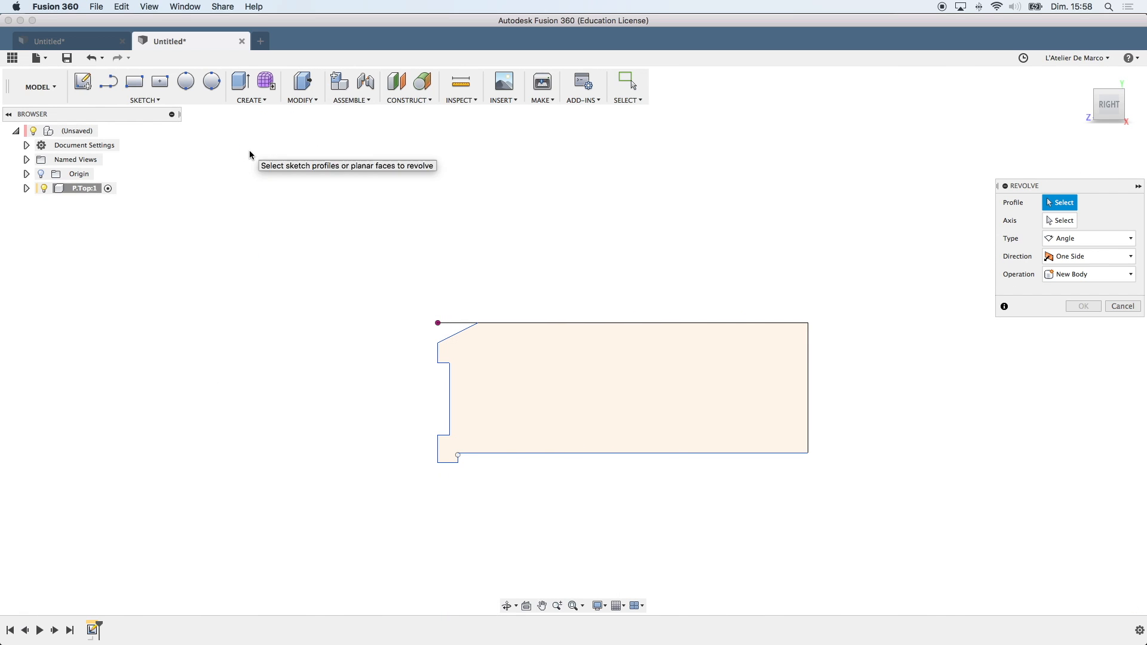
pyautogui.click(621, 389)
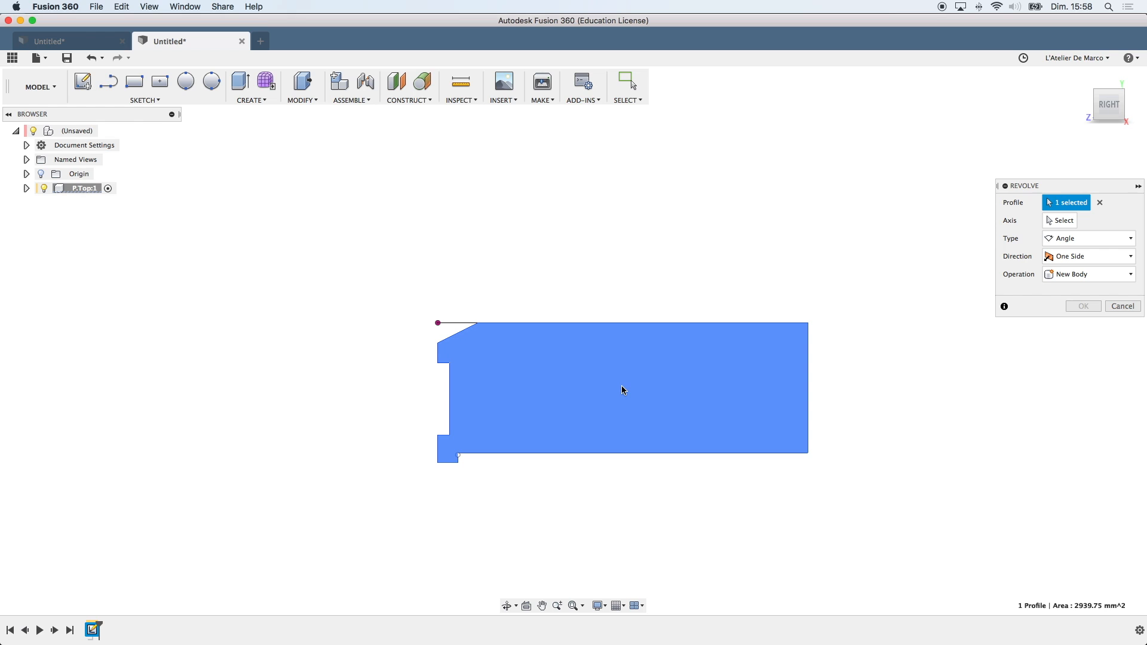
pyautogui.click(1071, 221)
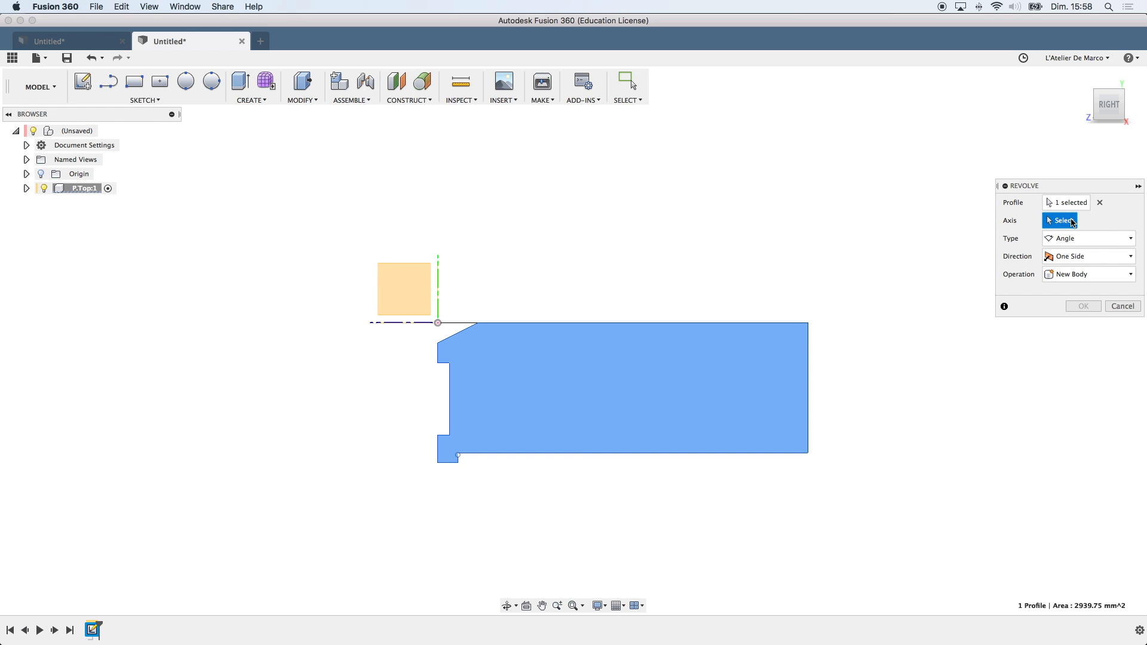
pyautogui.click(809, 400)
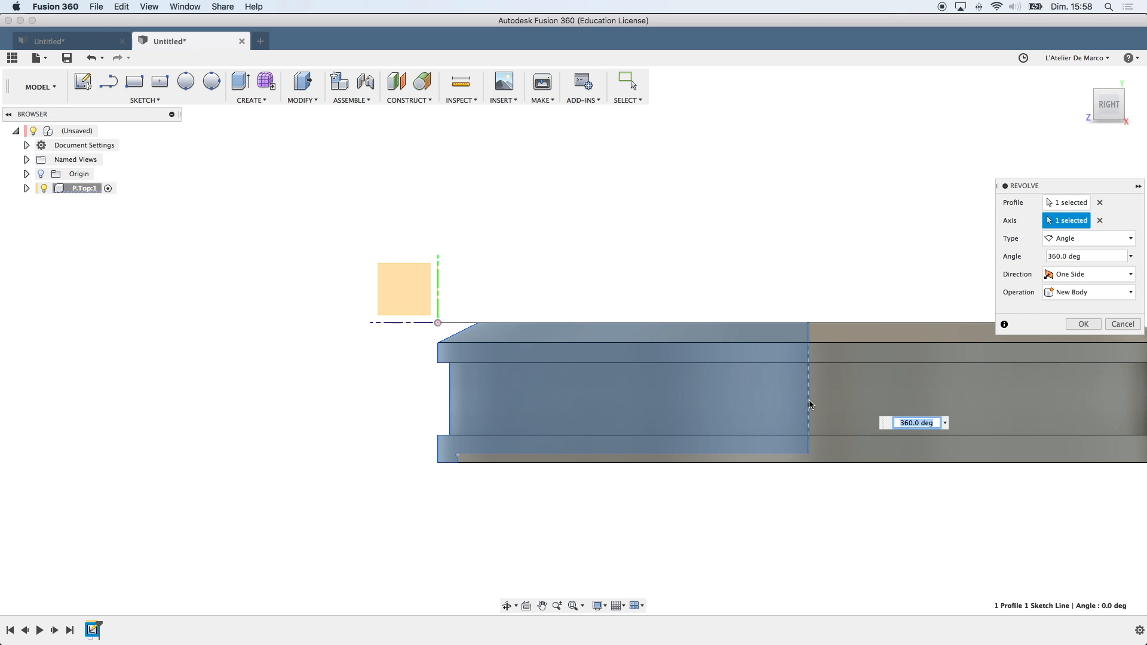
pyautogui.click(1084, 324)
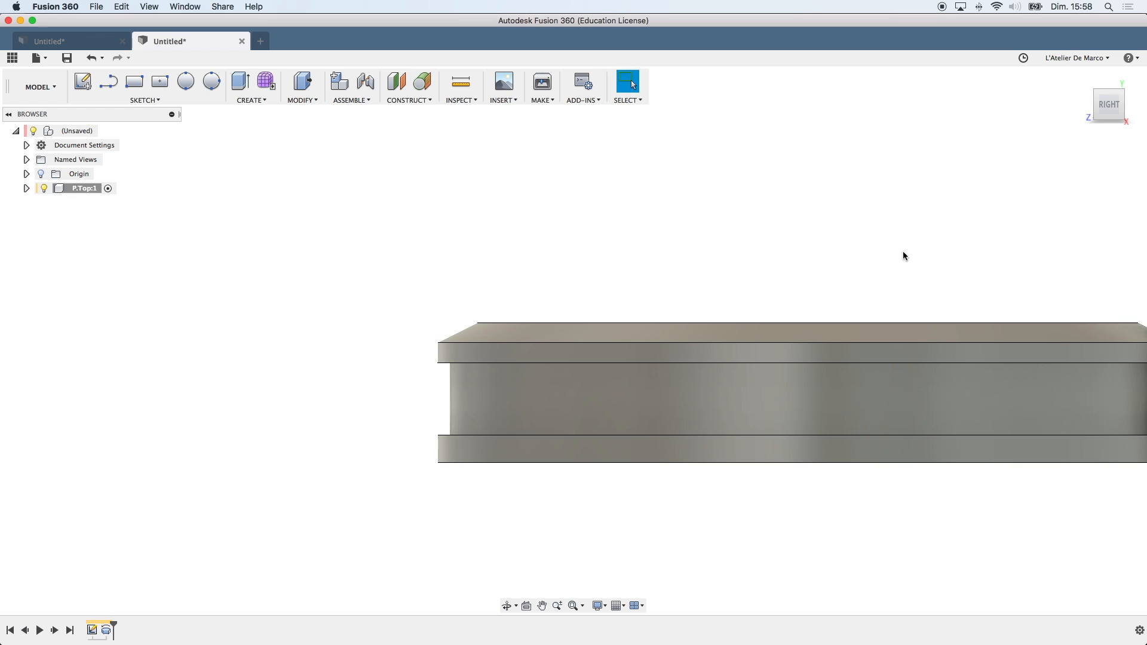
# Start a sketch on the disc's top face and draw a 102.5 mm vertical line from its centre to beyond the rim.
pyautogui.click(1081, 77)
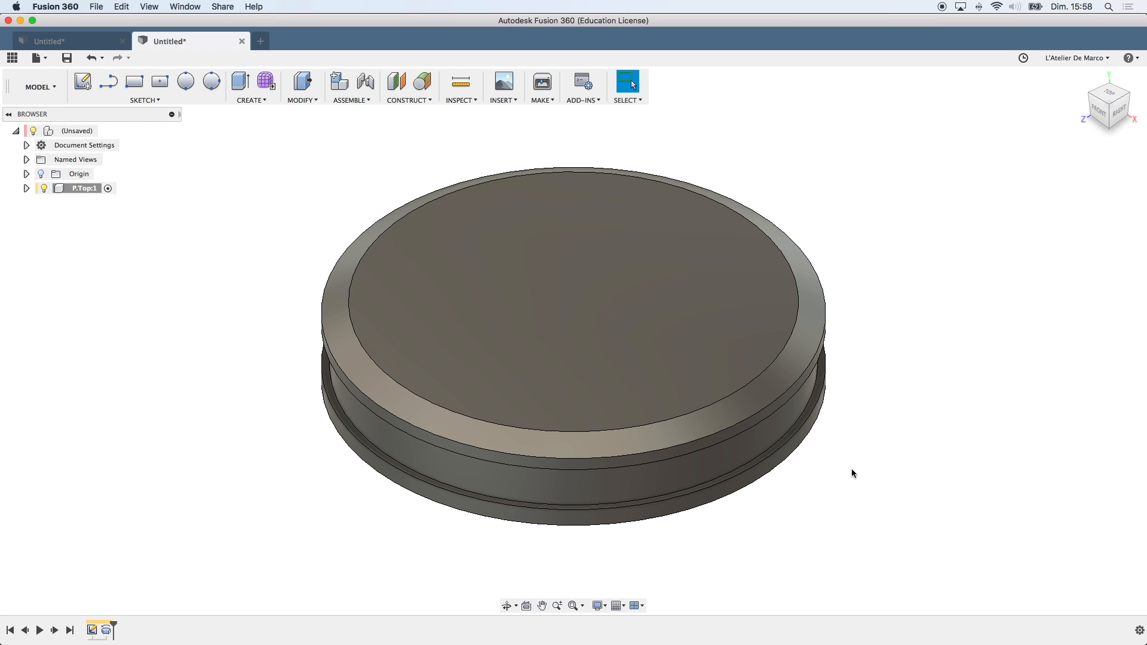
pyautogui.press('l')
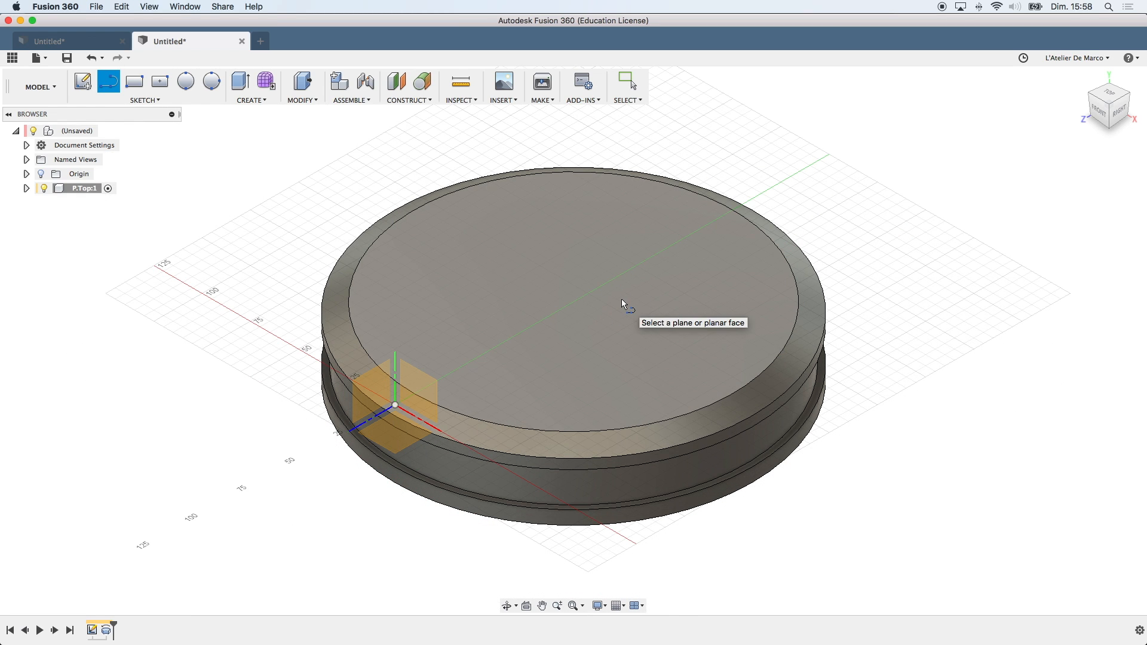
pyautogui.click(621, 298)
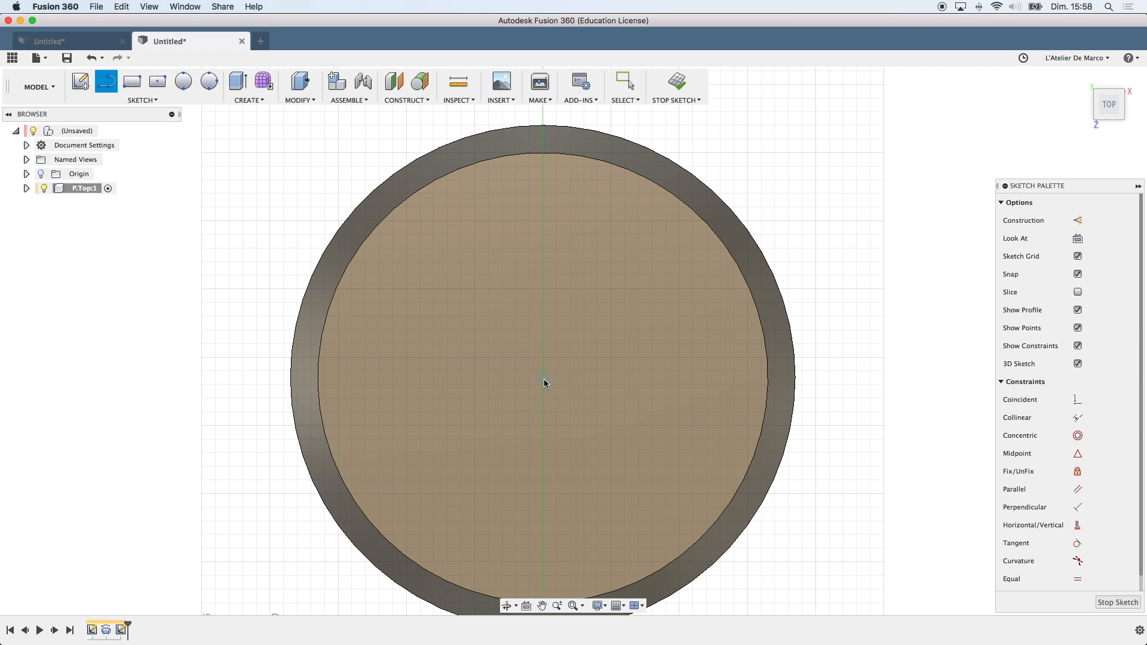
pyautogui.click(544, 379)
pyautogui.moveTo(532, 537); pyautogui.dragTo(558, 397, button='middle')
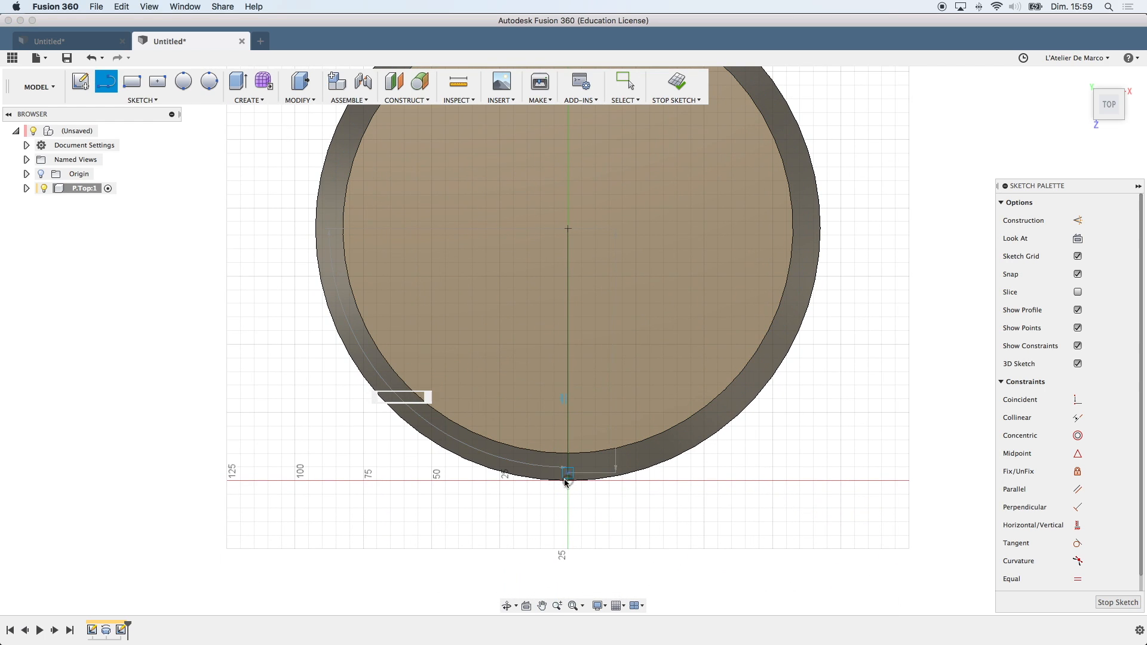
pyautogui.click(567, 509)
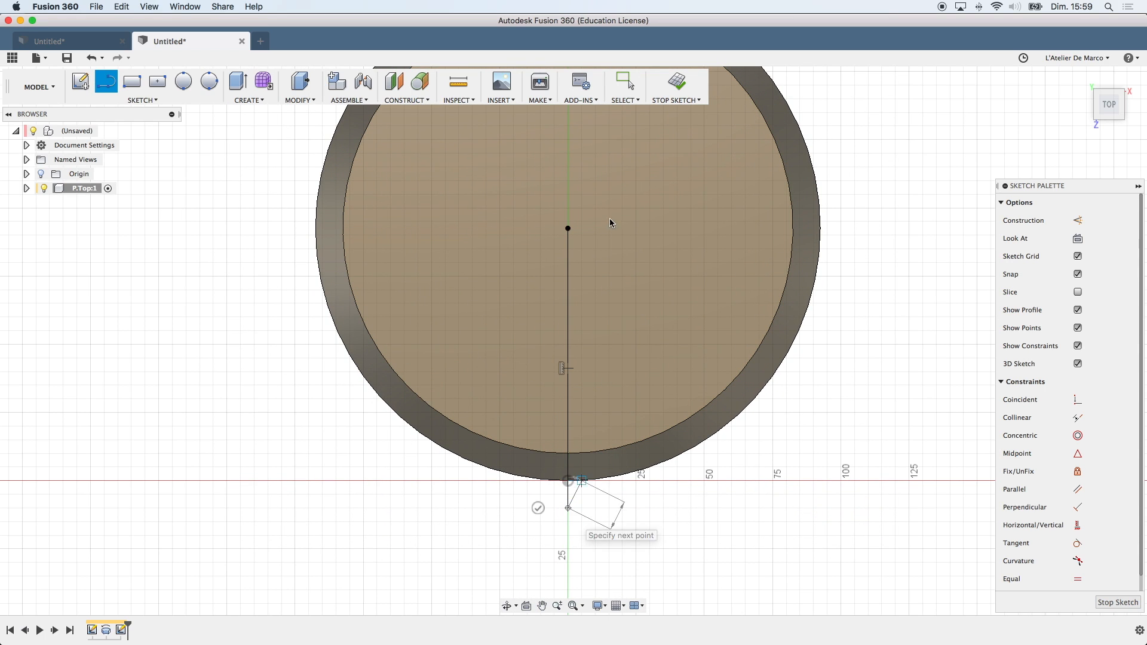
pyautogui.doubleClick(566, 227)
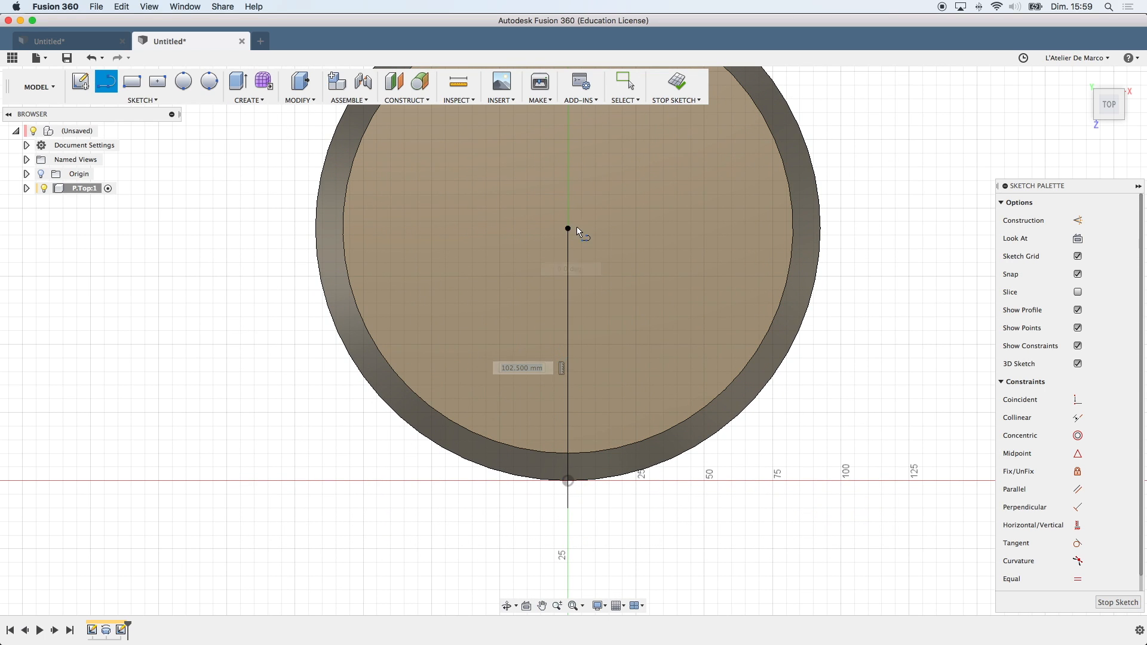
# Draw a horizontal line about 113 mm long from the disc centre past the right rim and a 30 mm line upward from its end.
pyautogui.click(567, 229)
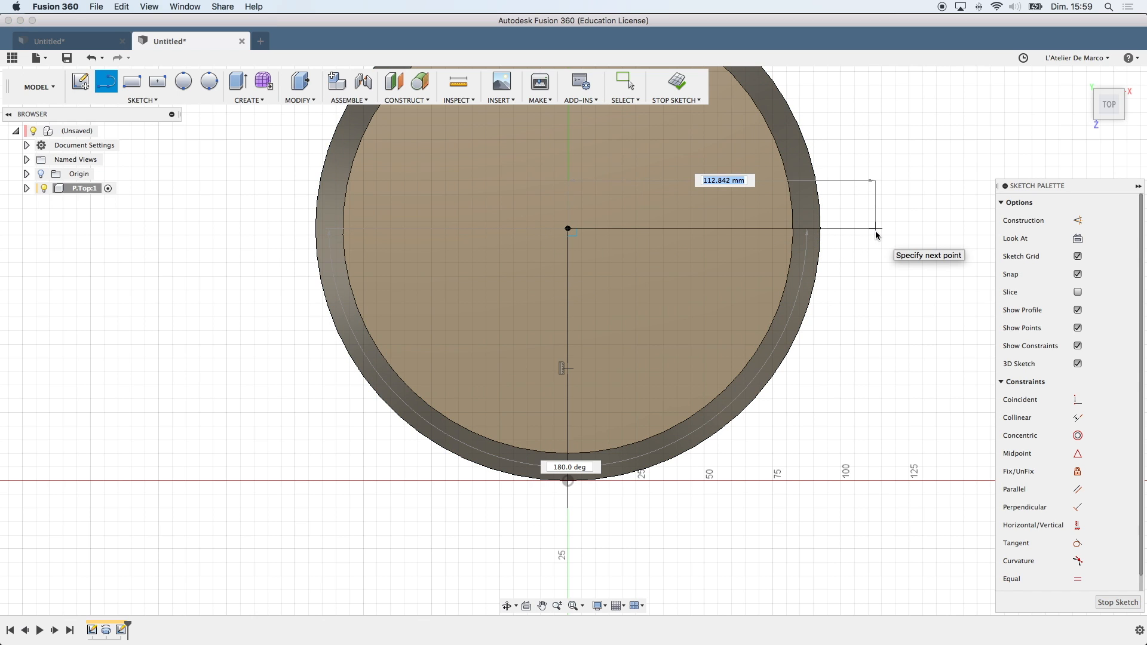
pyautogui.click(876, 230)
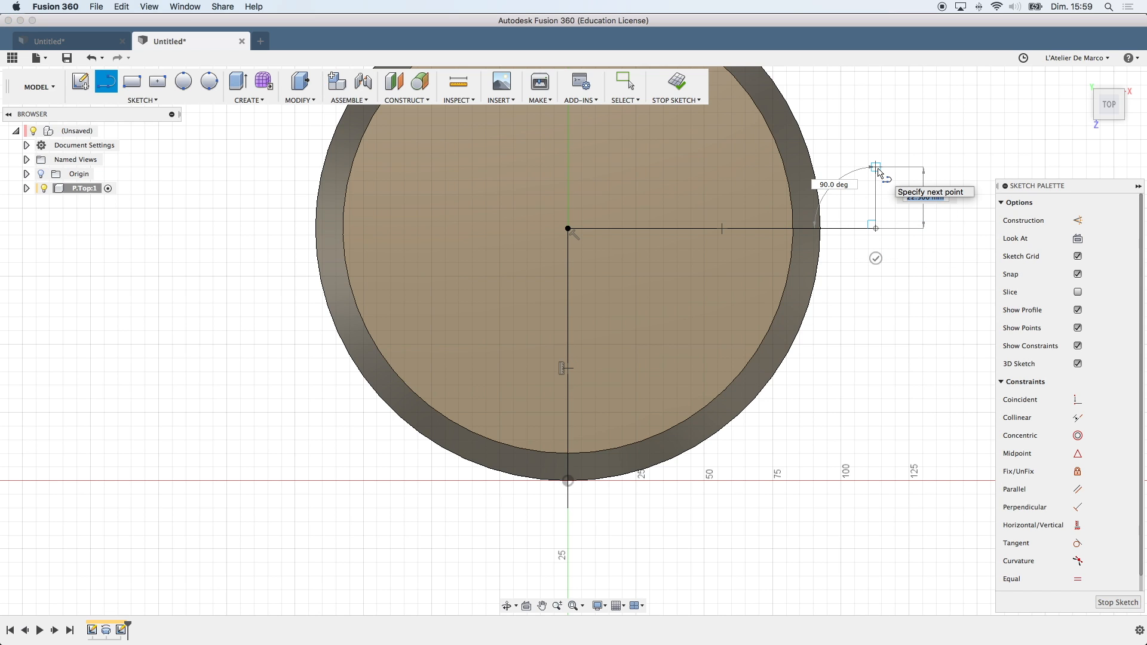
pyautogui.write('30')
pyautogui.press('Return')
pyautogui.press('Escape')
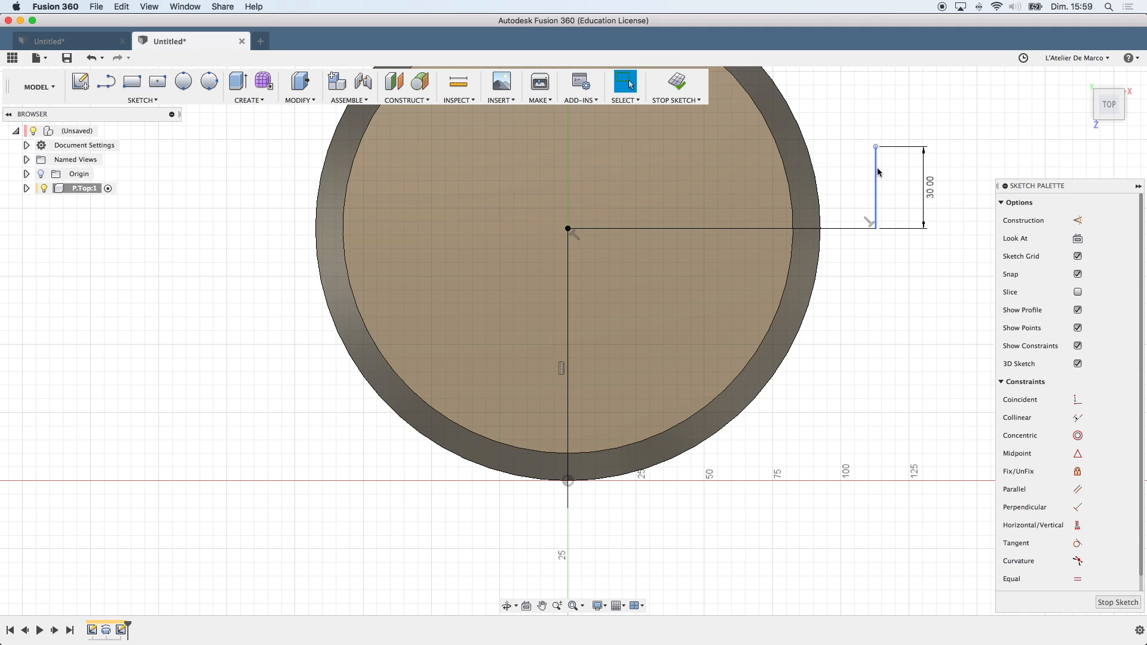
# Close the 30 mm high rectangle with a horizontal line back to above the disc centre and a vertical line down to the centre.
pyautogui.press('l')
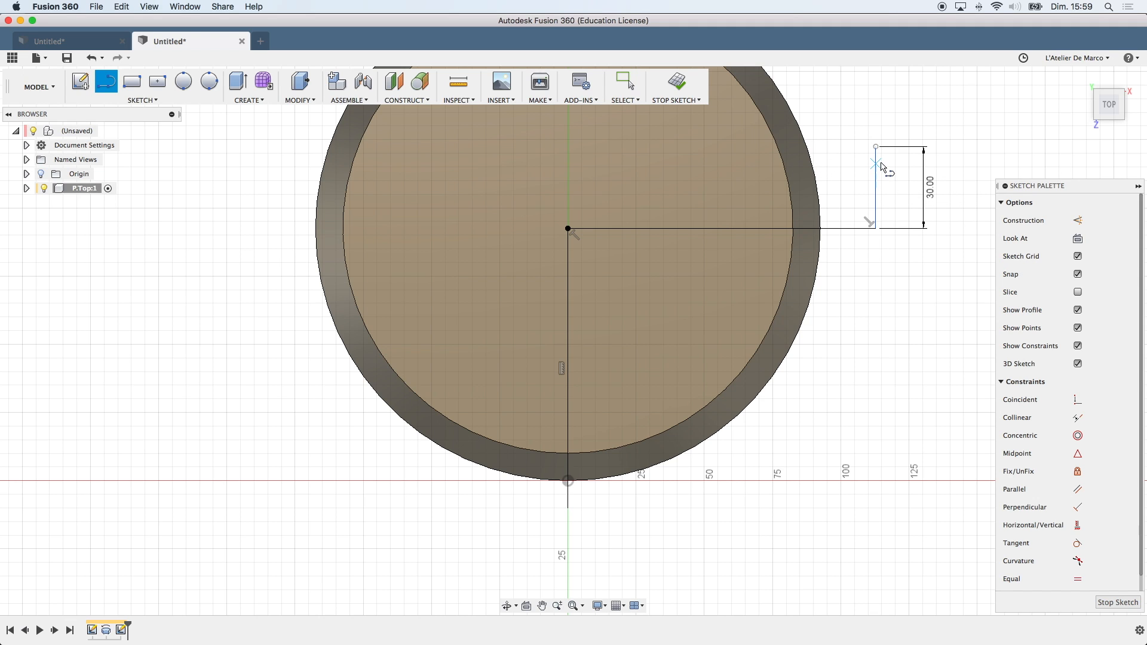
pyautogui.click(876, 147)
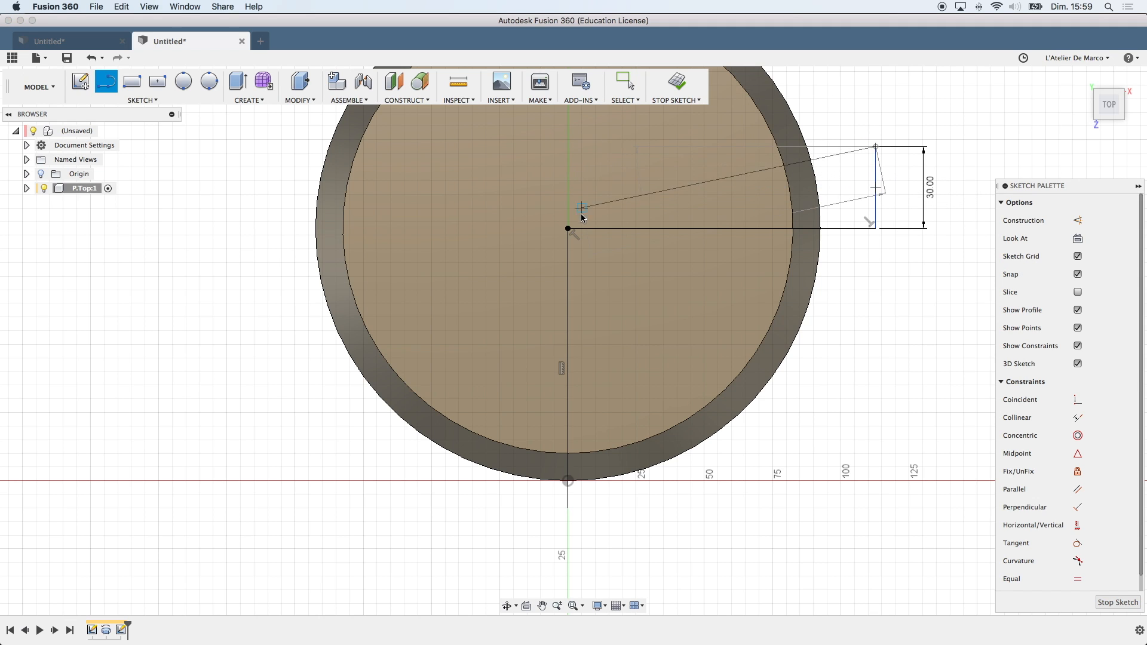
pyautogui.click(568, 147)
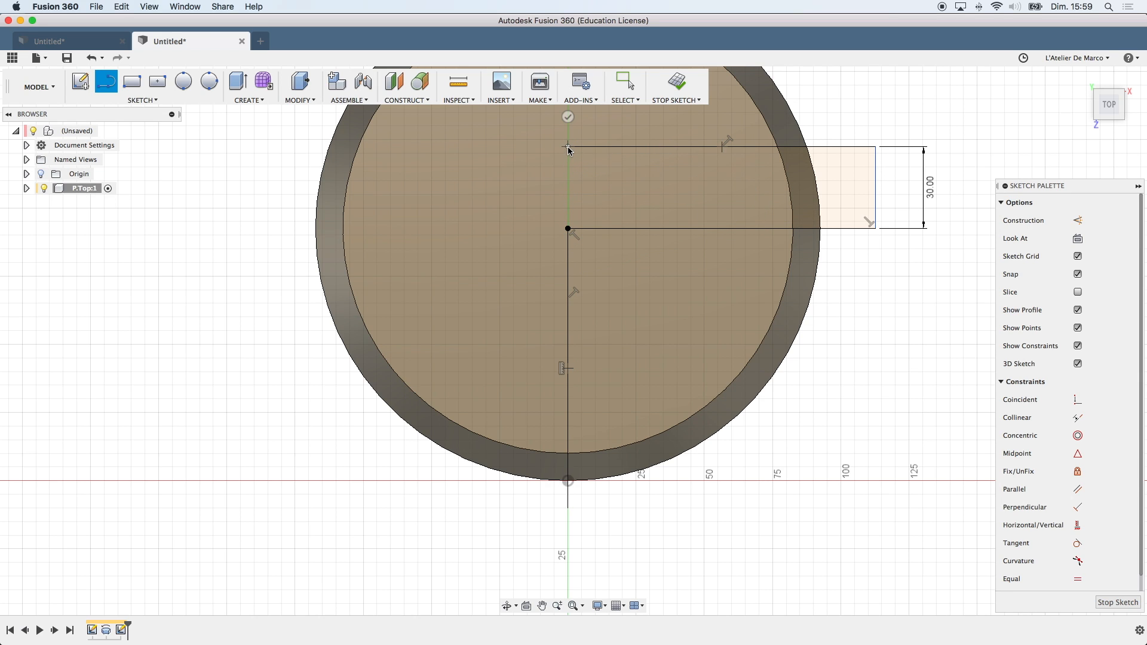
pyautogui.click(568, 228)
# Draw a 2-Tangent Circle of radius 10 mm touching the rectangle's left and upper sides.
pyautogui.click(143, 101)
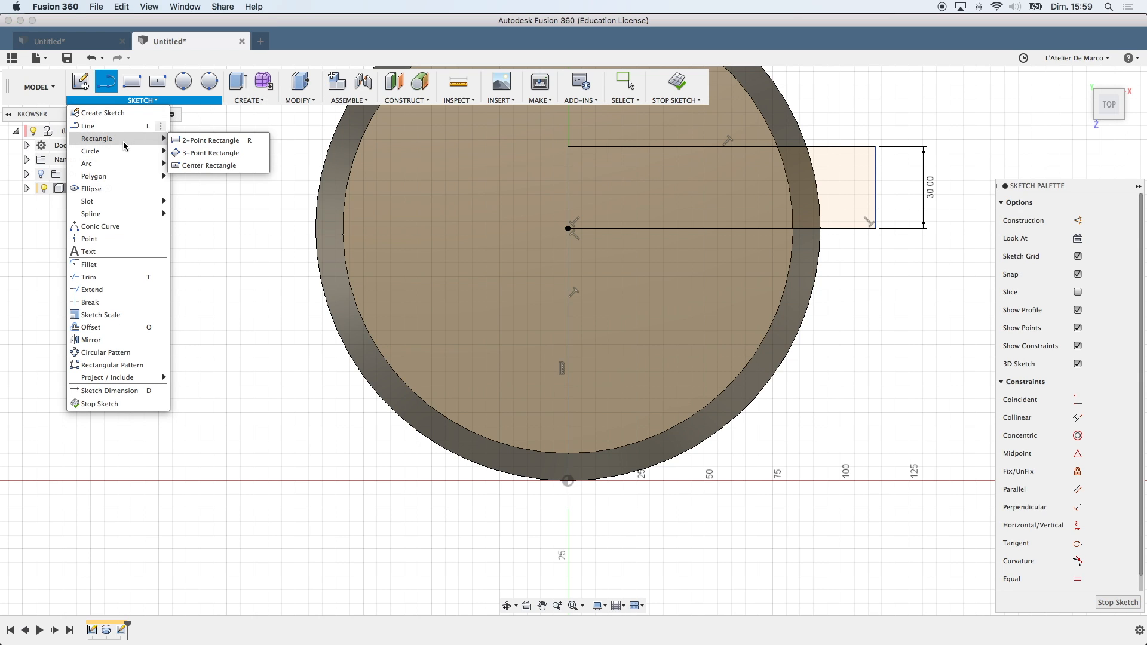
pyautogui.moveTo(124, 157)
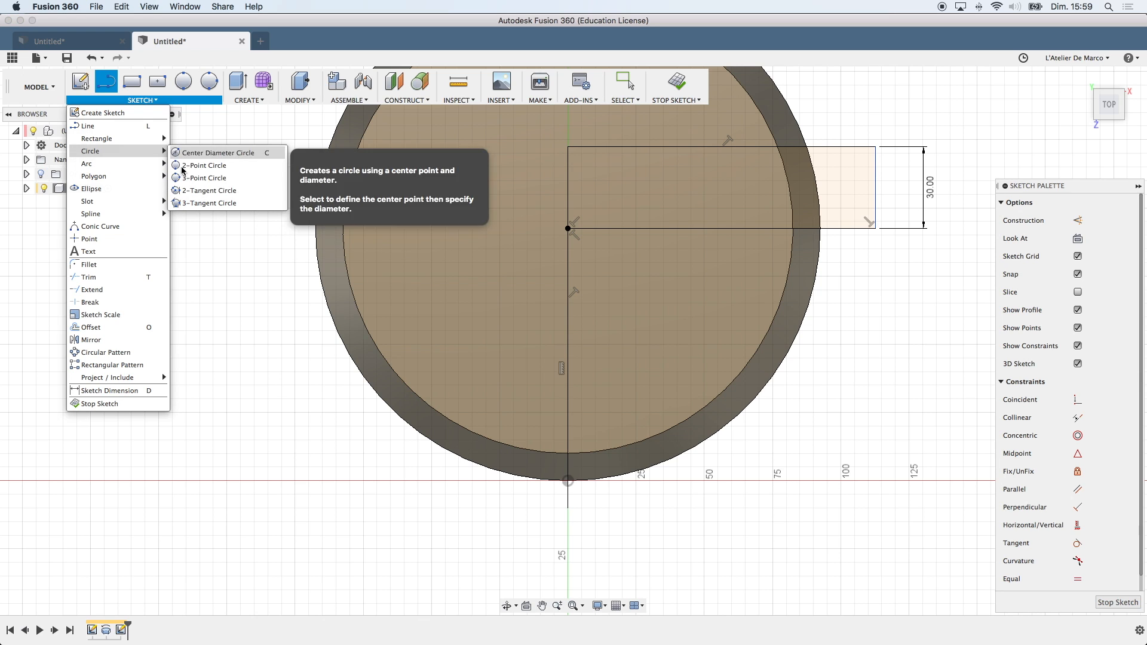
pyautogui.click(205, 191)
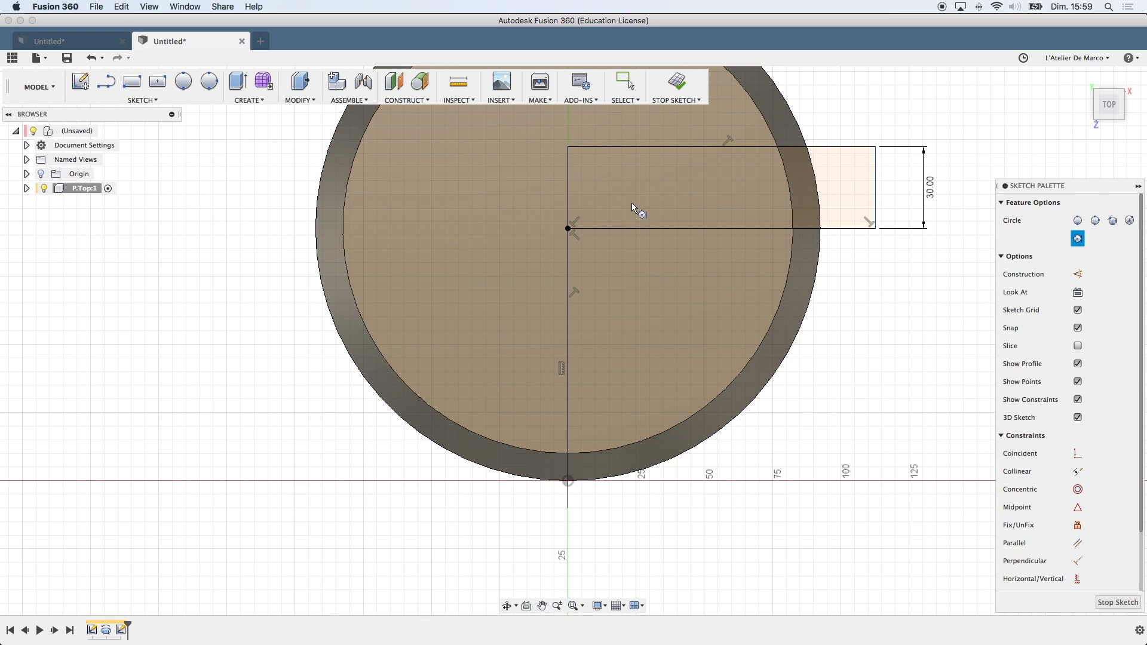
pyautogui.click(568, 187)
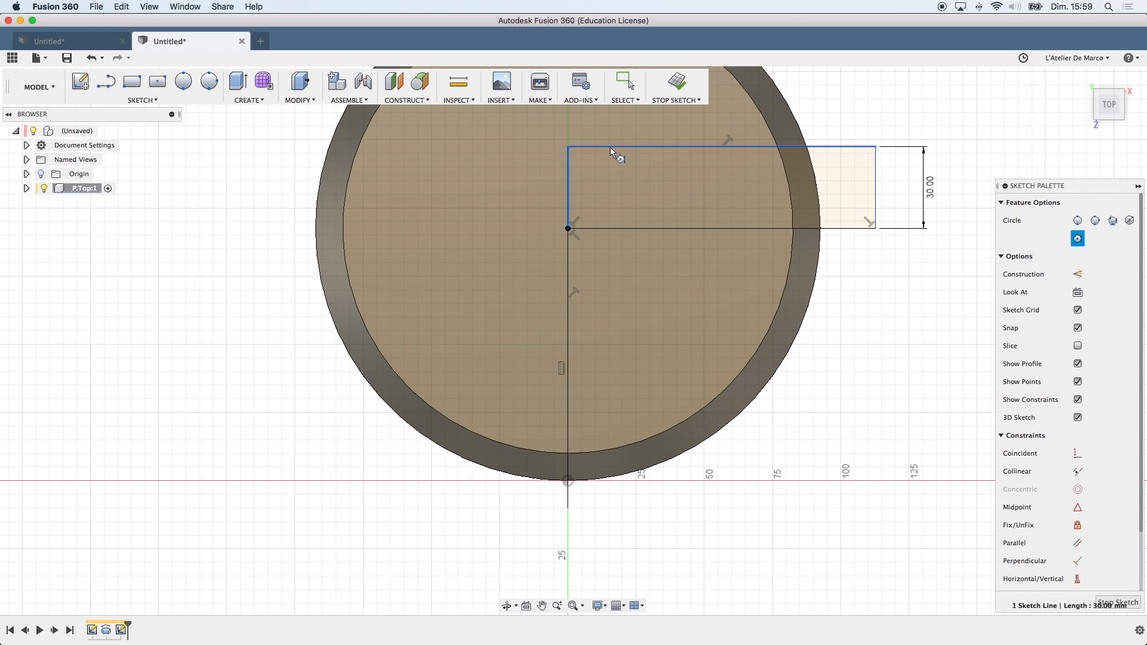
pyautogui.click(610, 146)
pyautogui.write('10')
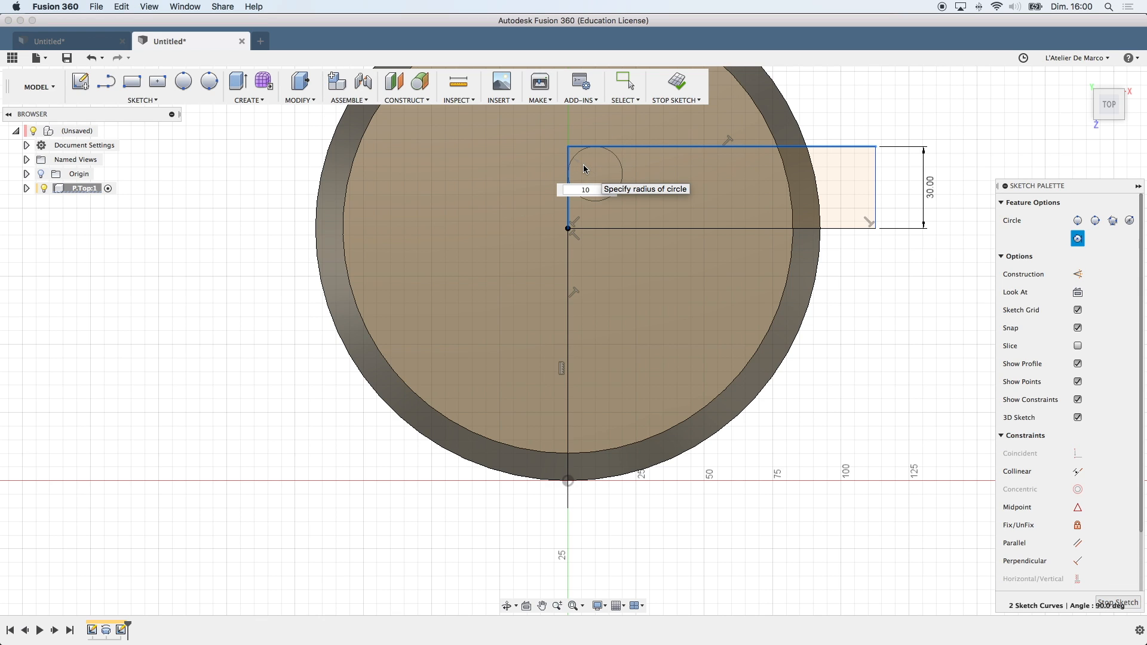
pyautogui.press('Return')
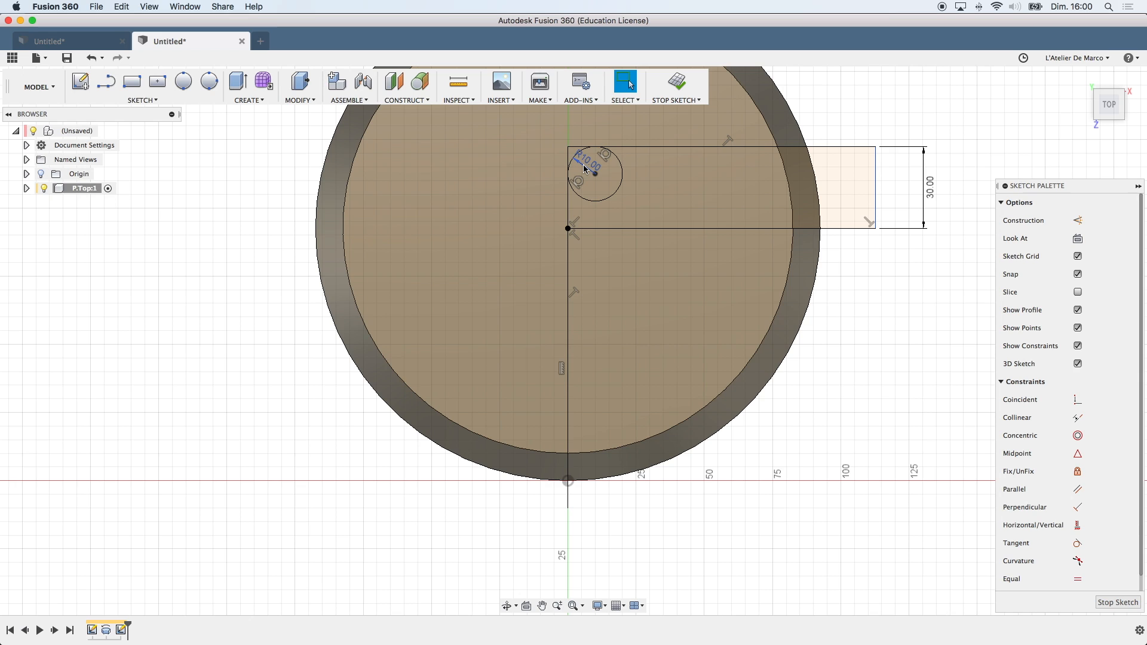
# Trim the circle's excess arc and the two line ends at the rectangle's upper-left corner to leave a 10 mm radius rounded corner.
pyautogui.press('t')
pyautogui.click(608, 195)
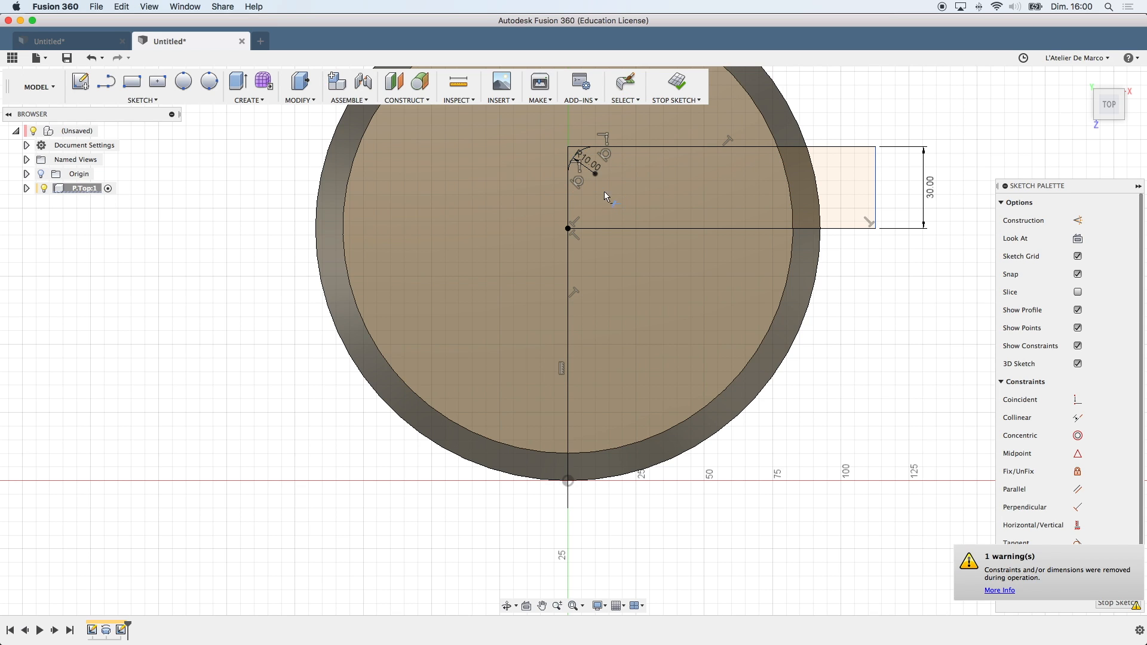
pyautogui.click(571, 149)
pyautogui.click(574, 149)
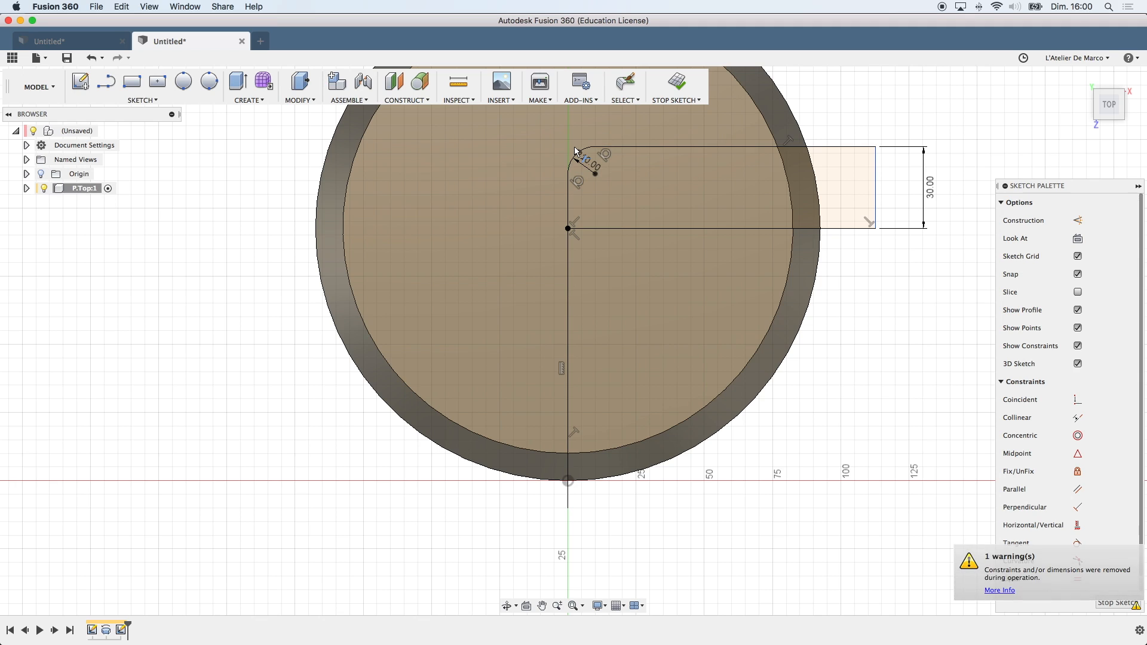
pyautogui.press('Escape')
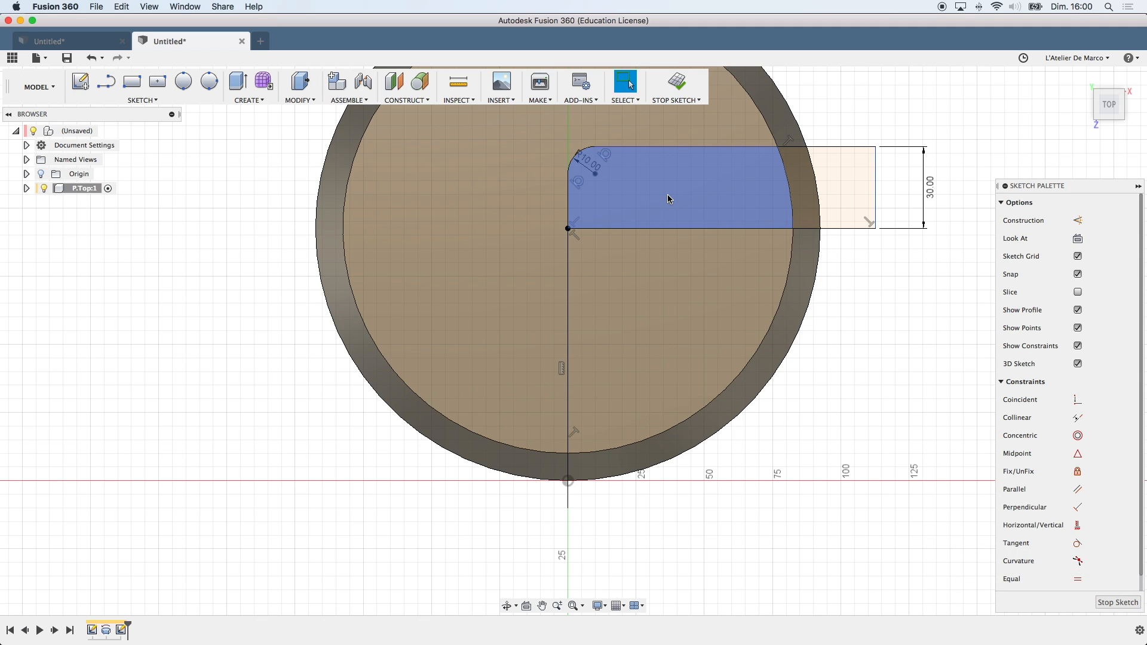
# Extrude both parts of the rounded rectangle profile by -15 mm to cut the slot into the disc.
pyautogui.click(668, 196)
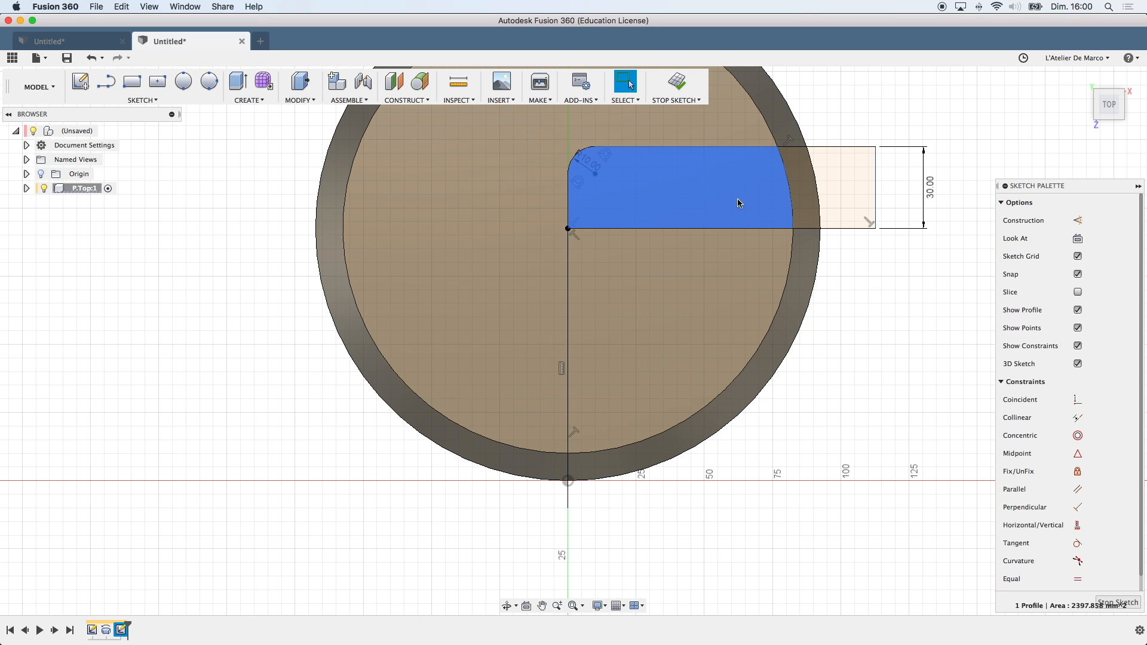
pyautogui.keyDown('shift'); pyautogui.click(802, 190); pyautogui.keyUp('shift')
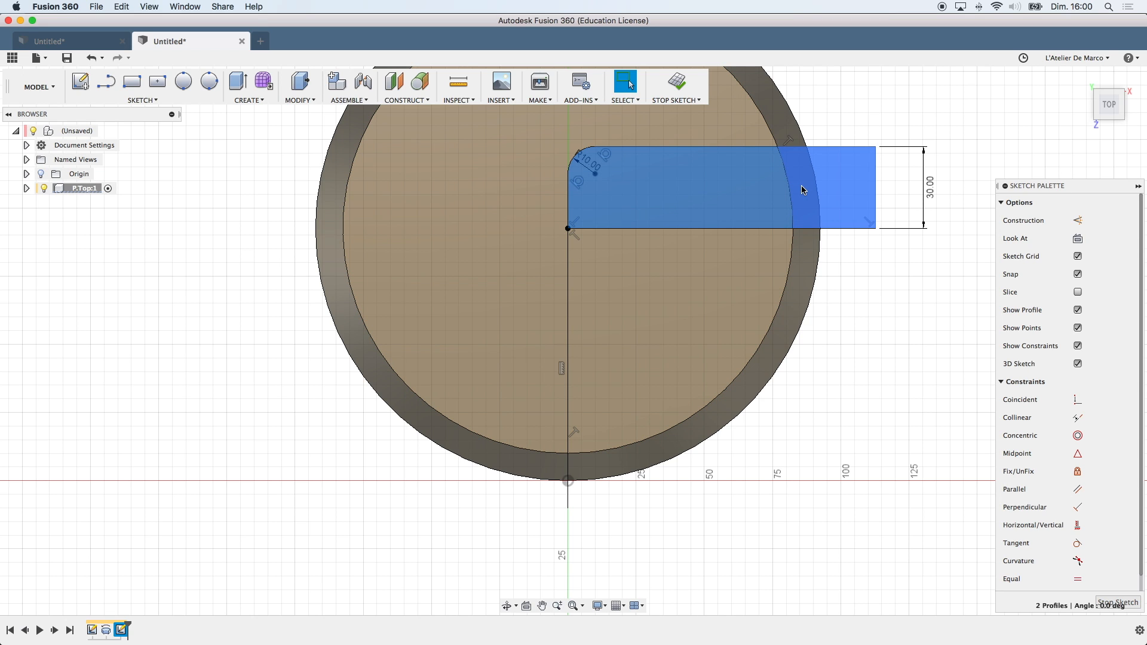
pyautogui.press('e')
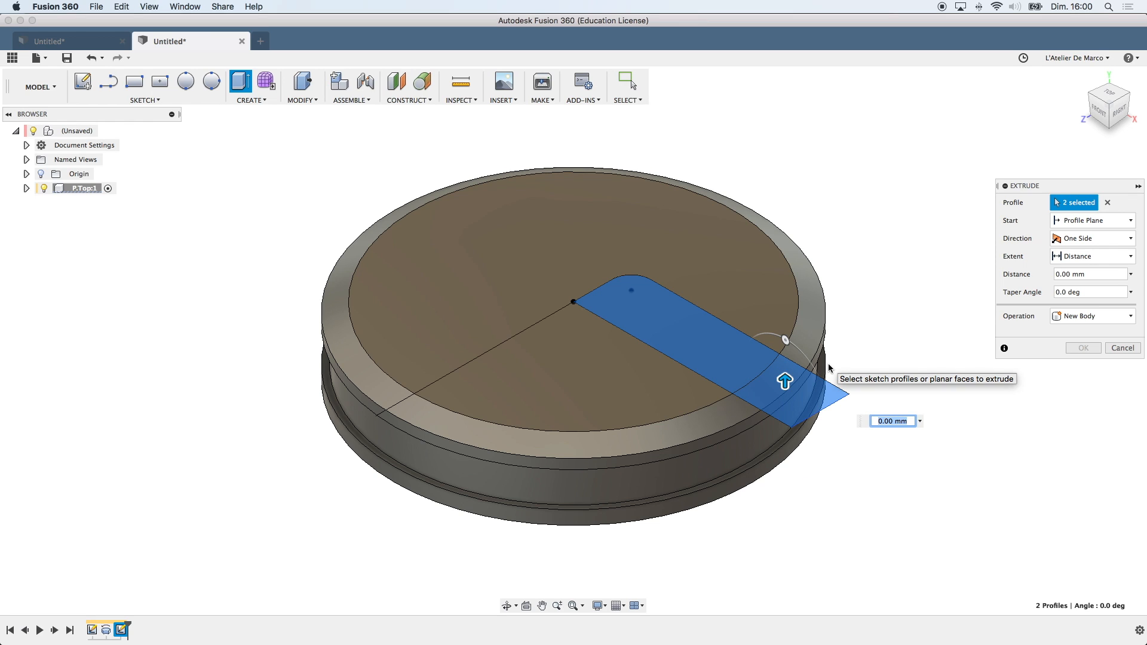
pyautogui.write('-15')
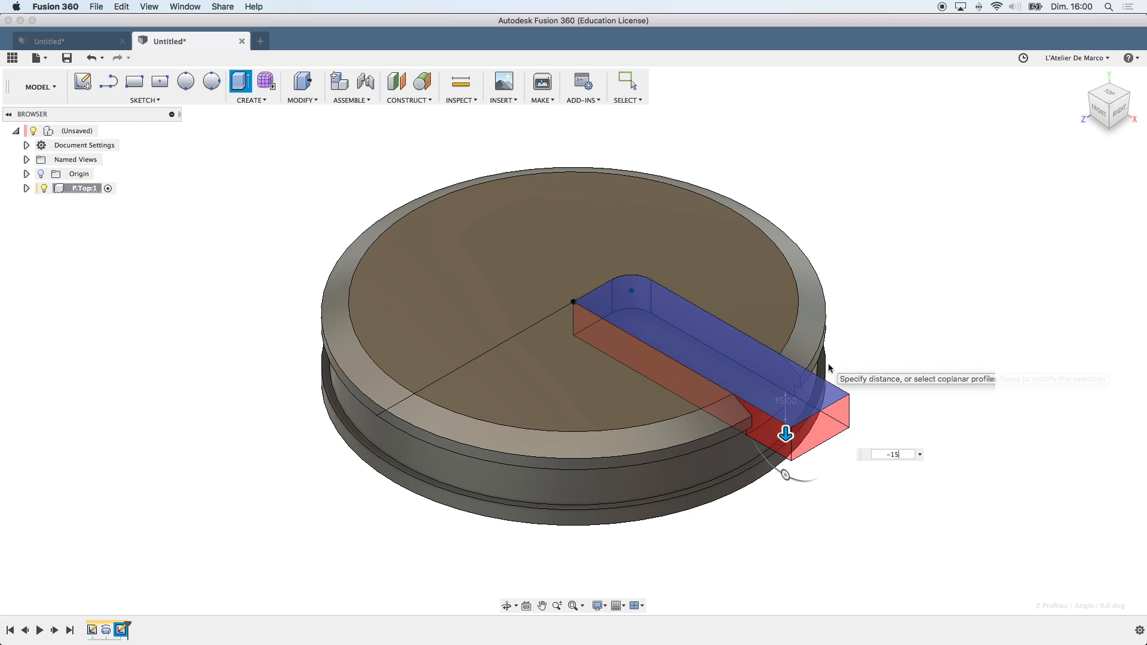
pyautogui.press('Return')
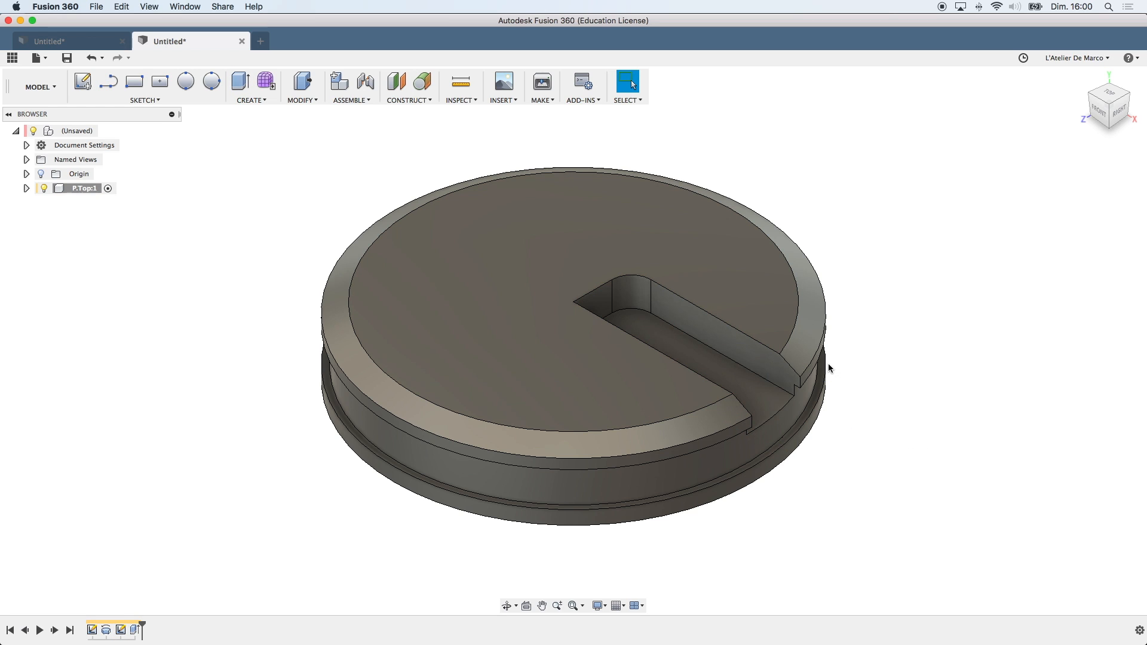
# Create a Tangent Plane on the disc's upper cylindrical rim face at 0 degrees, using the slot's long side wall as reference plane.
pyautogui.click(1109, 96)
pyautogui.moveTo(560, 493); pyautogui.dragTo(560, 376, button='middle')
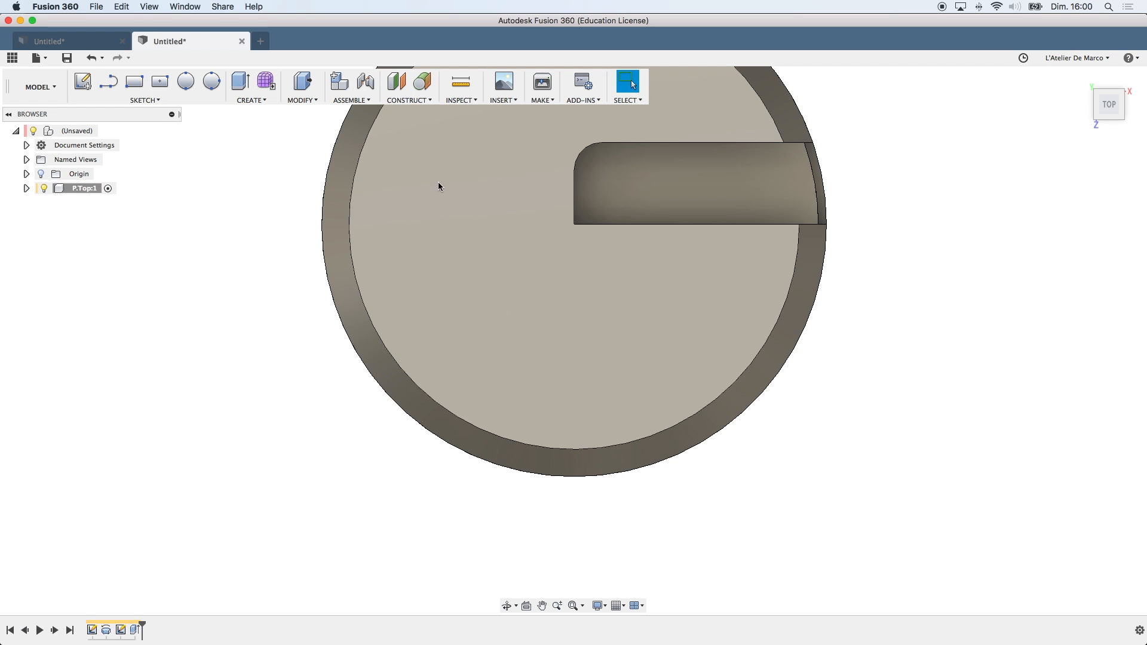
pyautogui.click(424, 84)
pyautogui.keyDown('shift'); pyautogui.moveTo(558, 583); pyautogui.dragTo(565, 539, button='middle'); pyautogui.keyUp('shift')
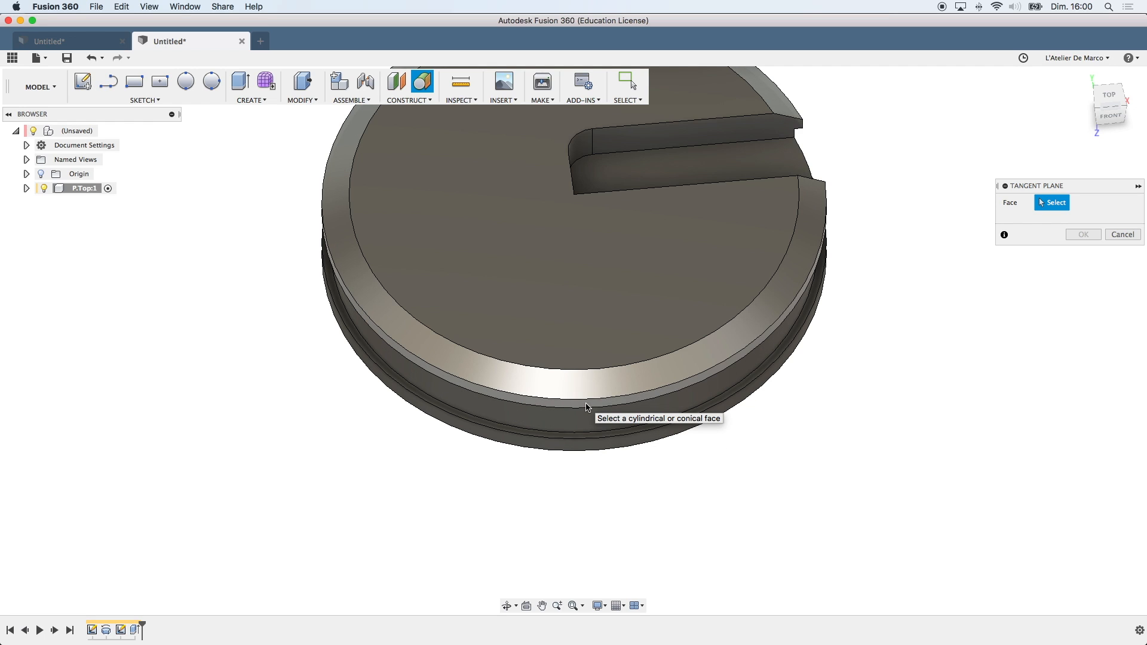
pyautogui.click(586, 407)
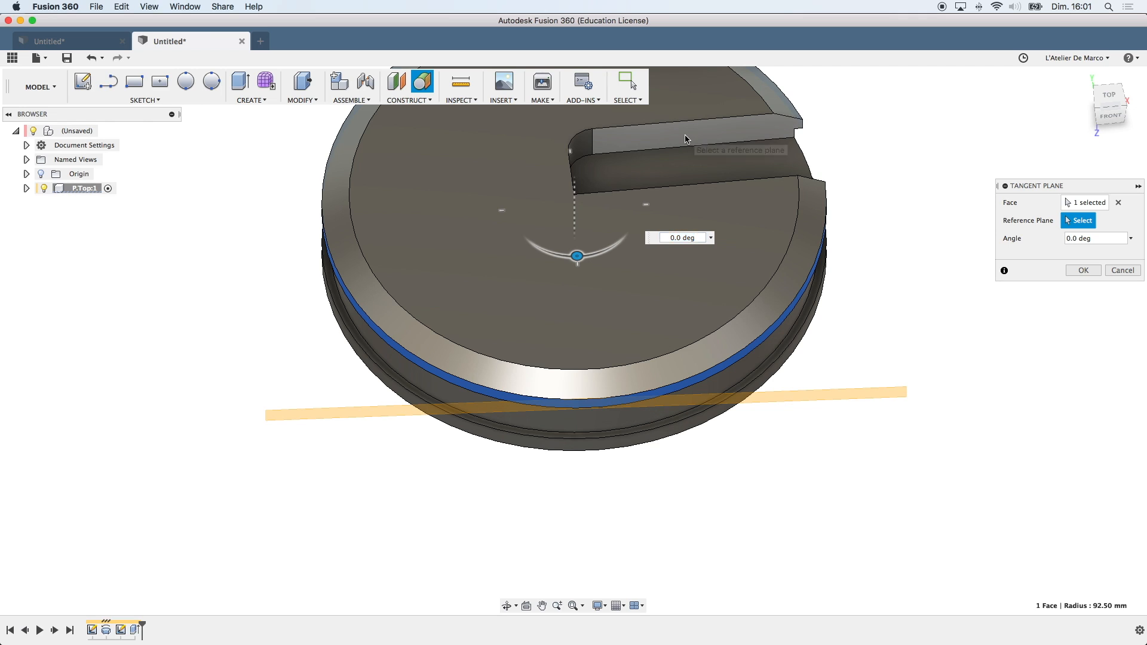
pyautogui.click(685, 138)
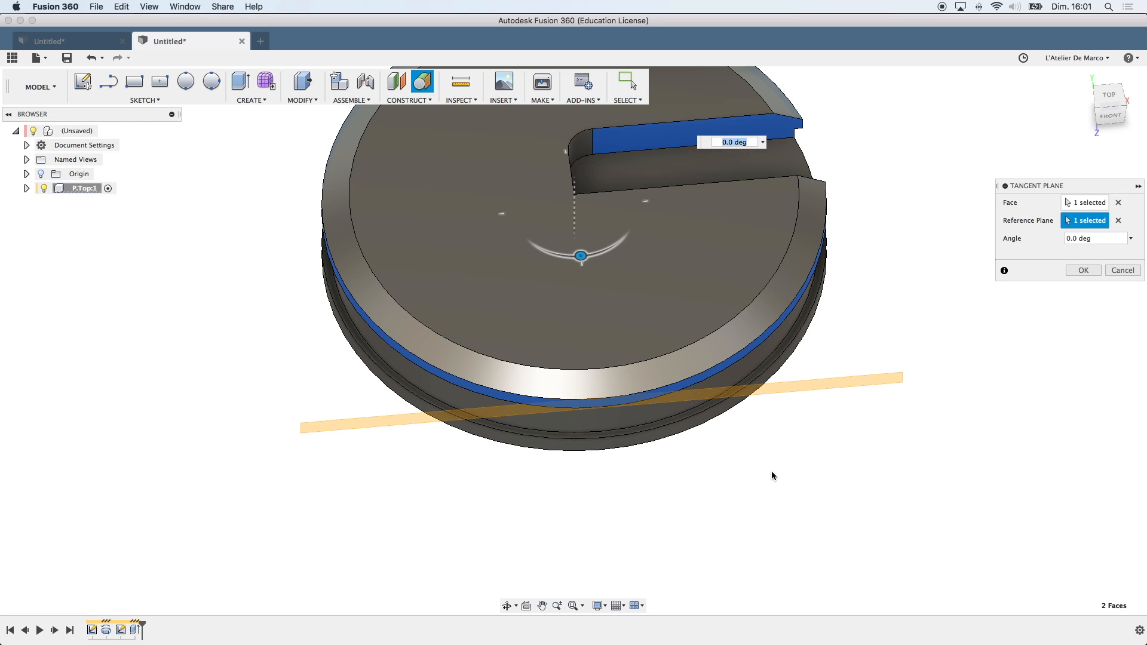
pyautogui.click(1083, 270)
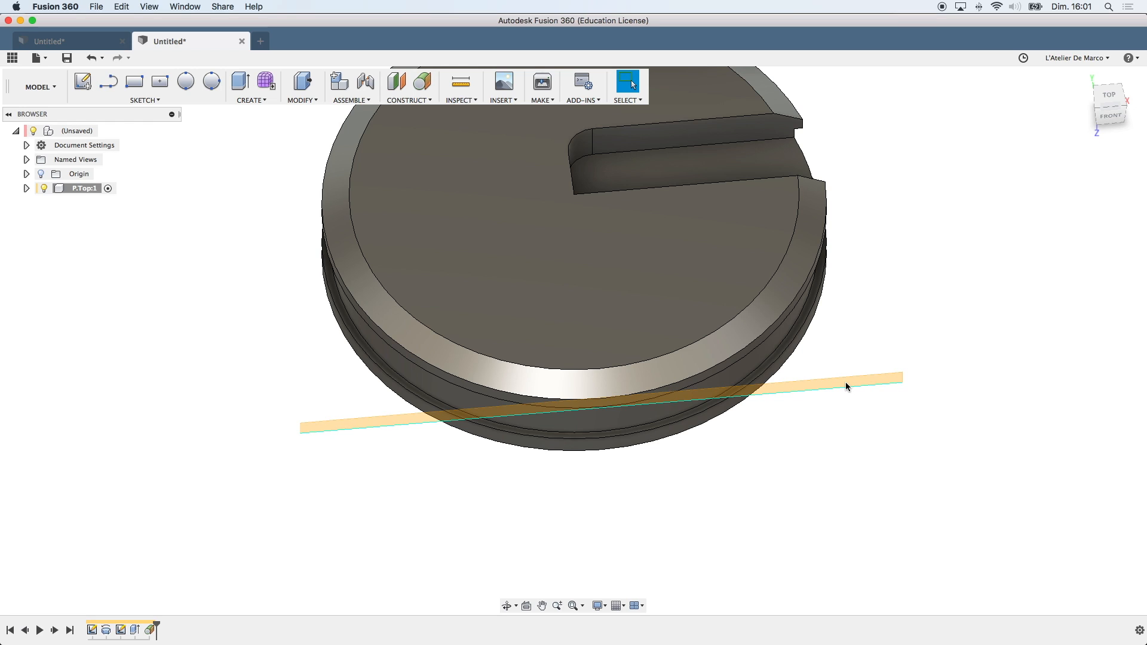
# Sketch on the tangent plane a vertical line from the origin to above the disc's top face and a 20 mm horizontal line to its right.
pyautogui.press('l')
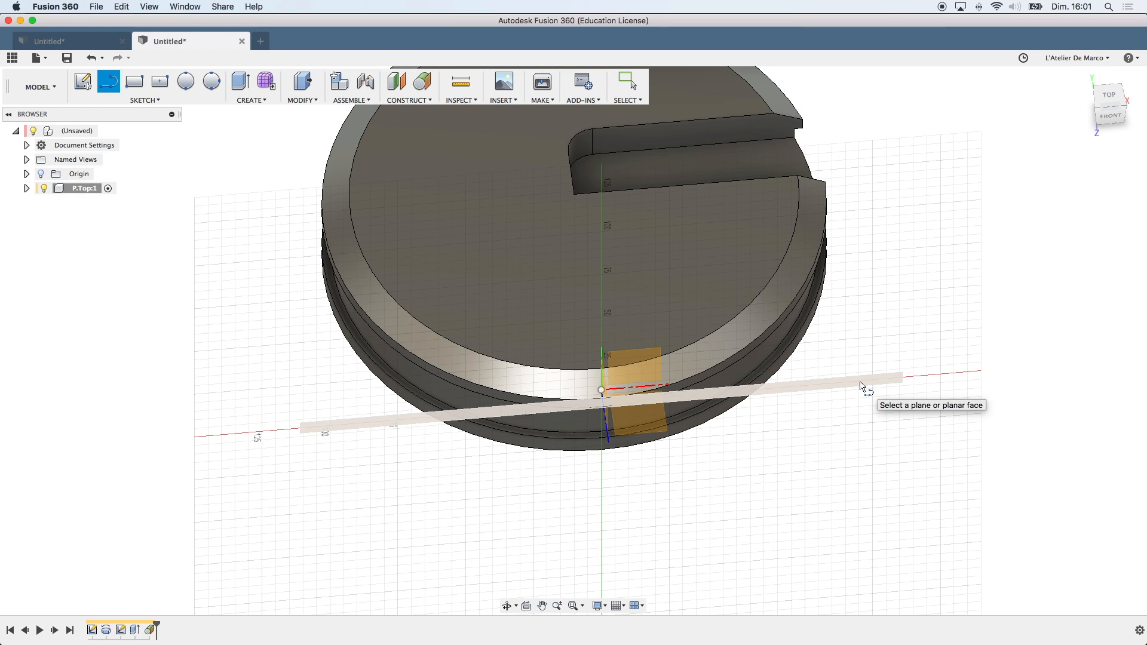
pyautogui.click(861, 387)
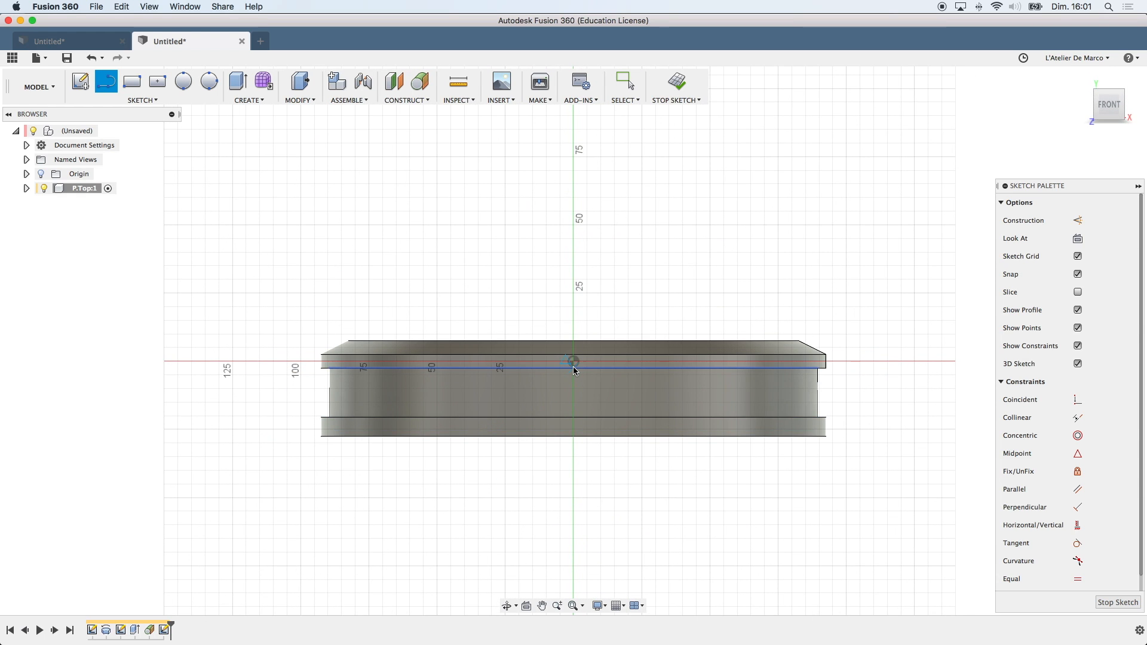
pyautogui.scroll(5, 572, 367)
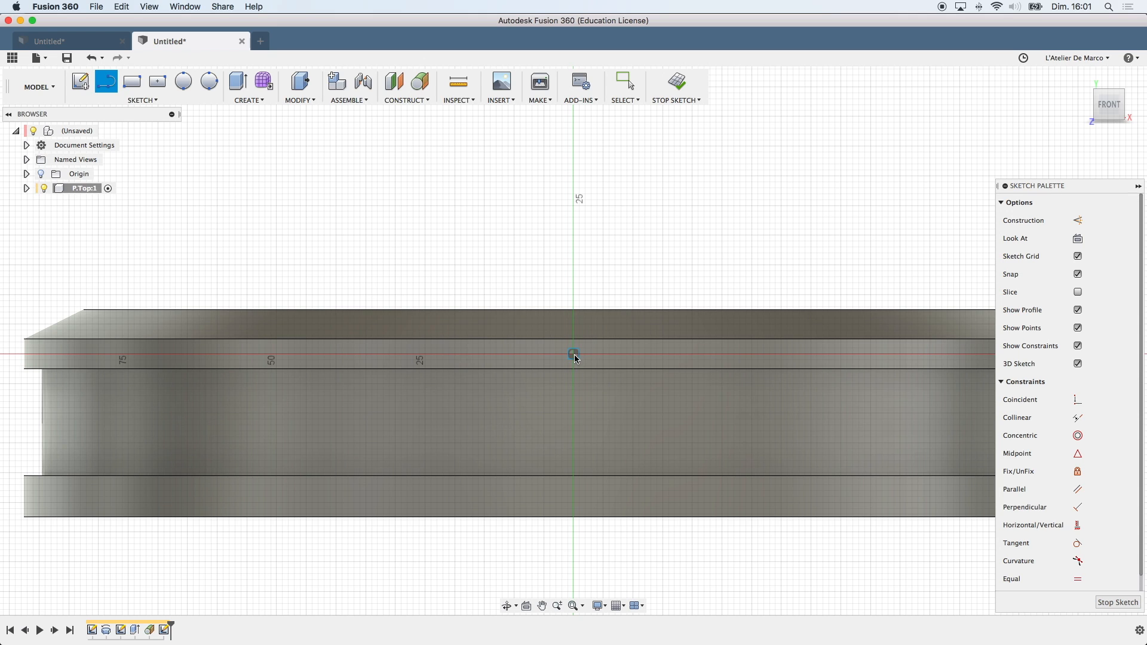
pyautogui.click(573, 355)
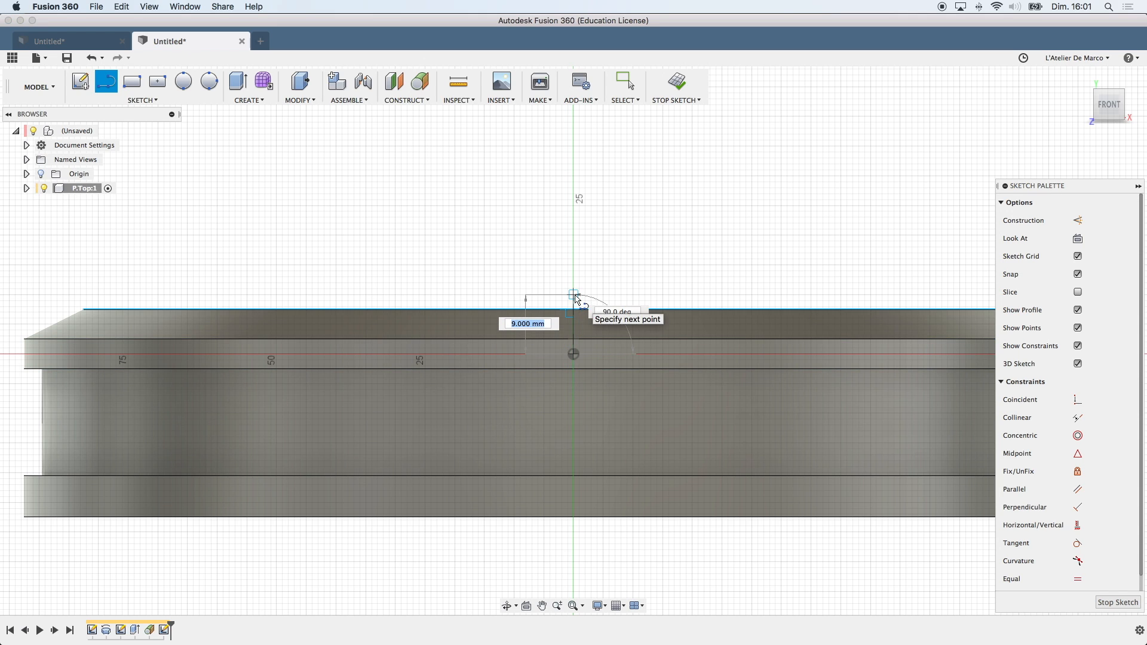
pyautogui.click(575, 296)
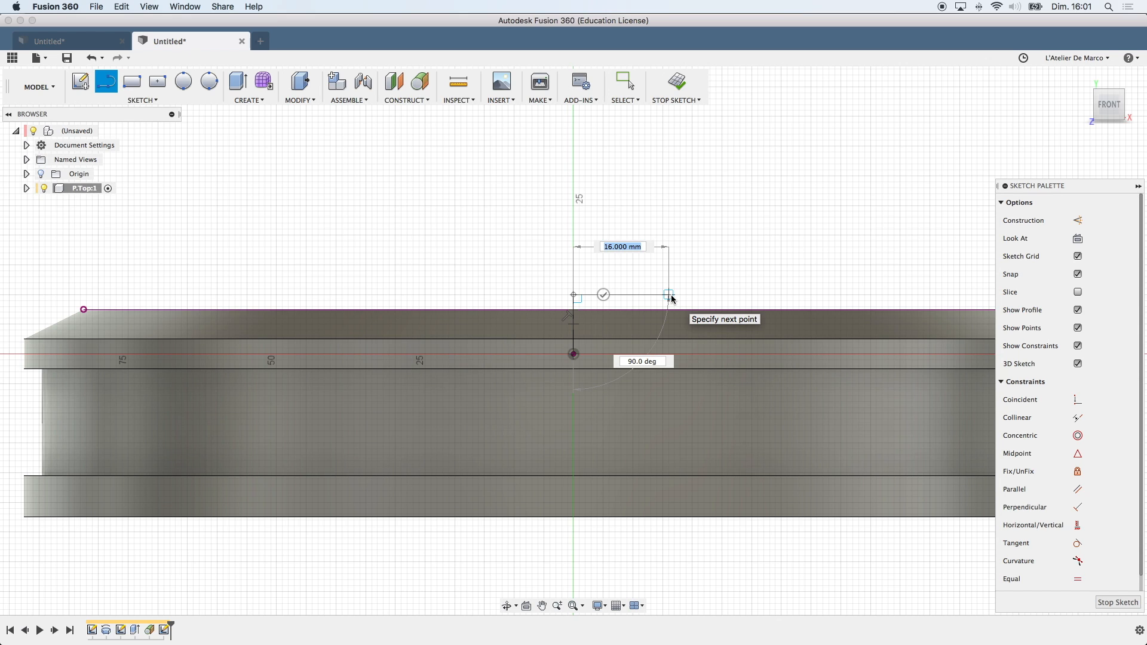
pyautogui.write('20')
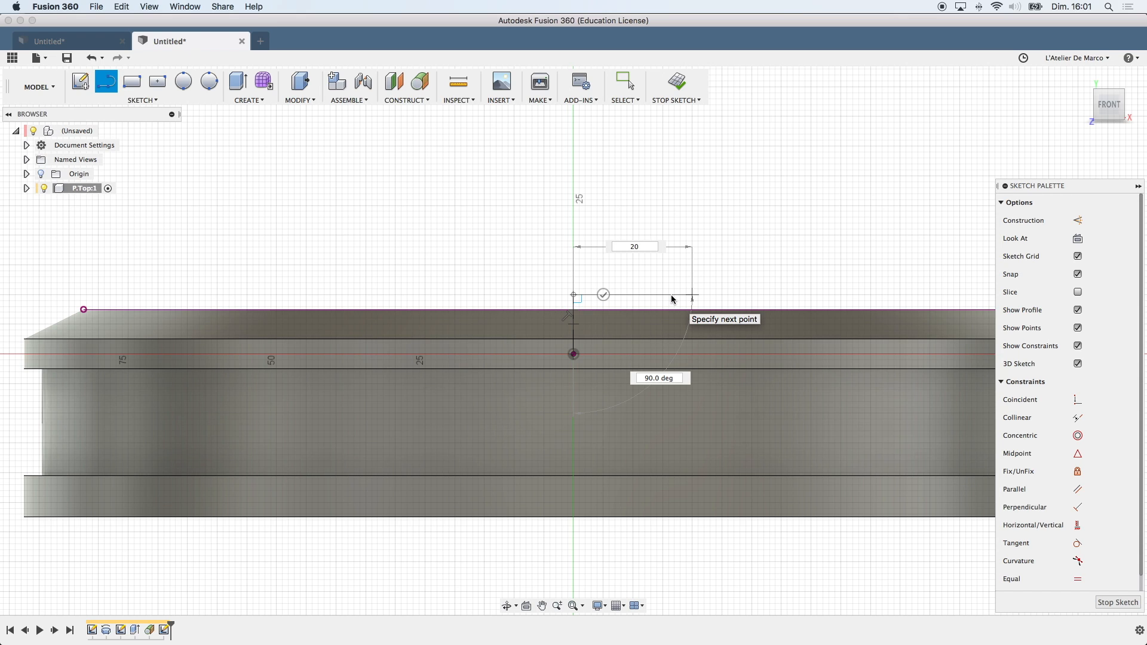
pyautogui.press('Return')
pyautogui.press('Escape')
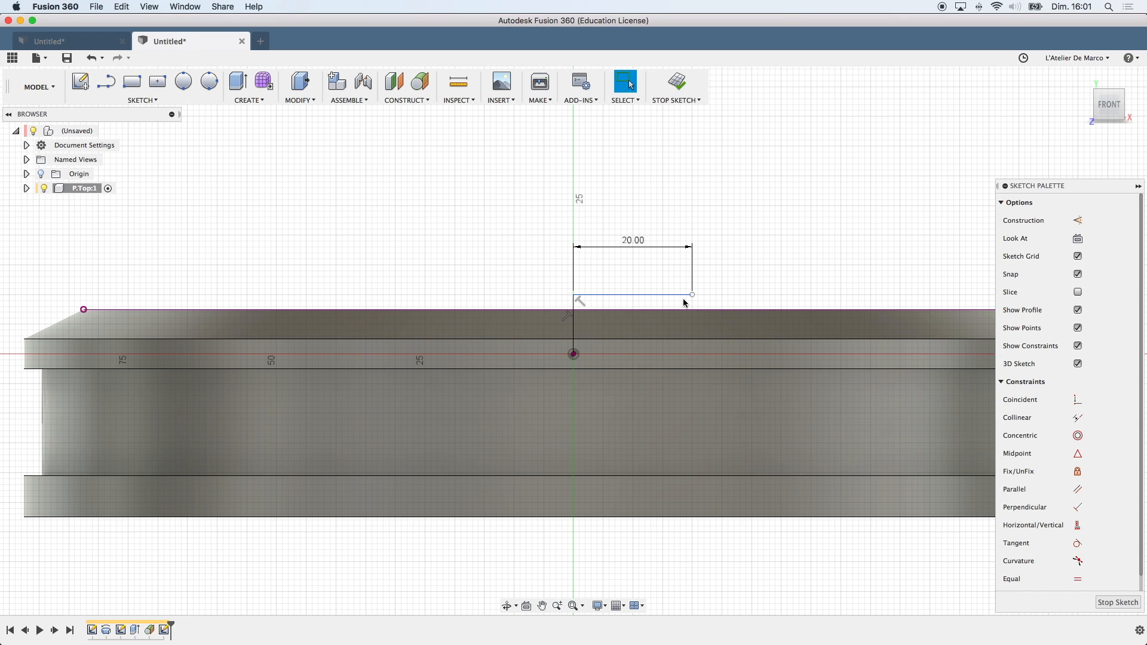
# Draw a 20 mm vertical line down from the disc's top edge, below the right end of the horizontal line.
pyautogui.press('l')
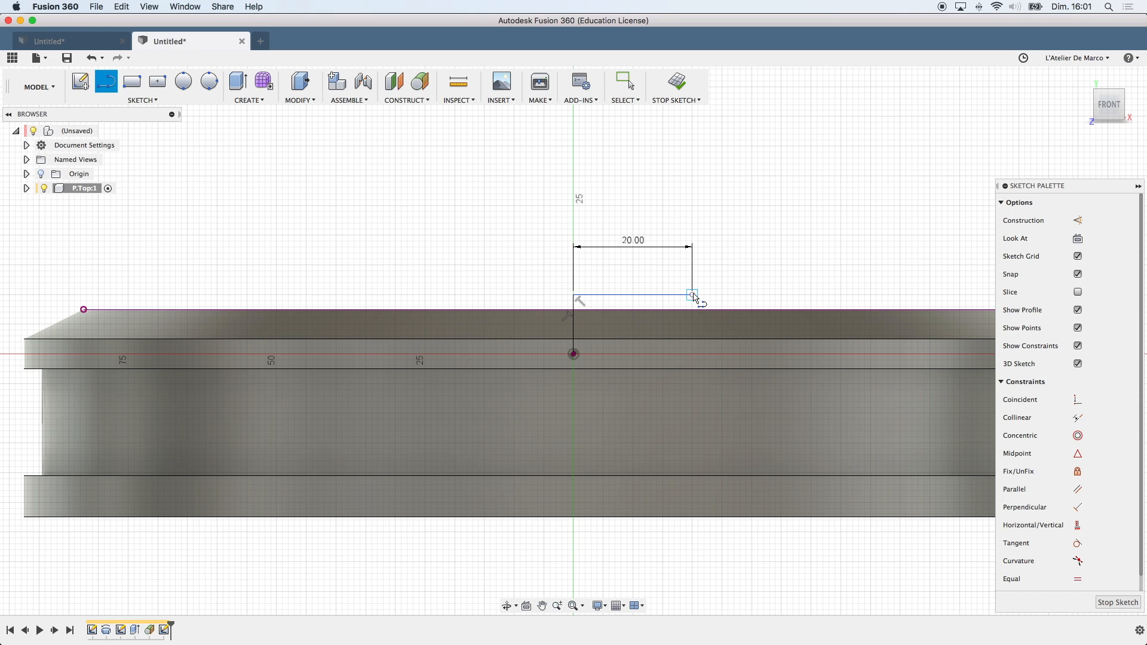
pyautogui.click(693, 295)
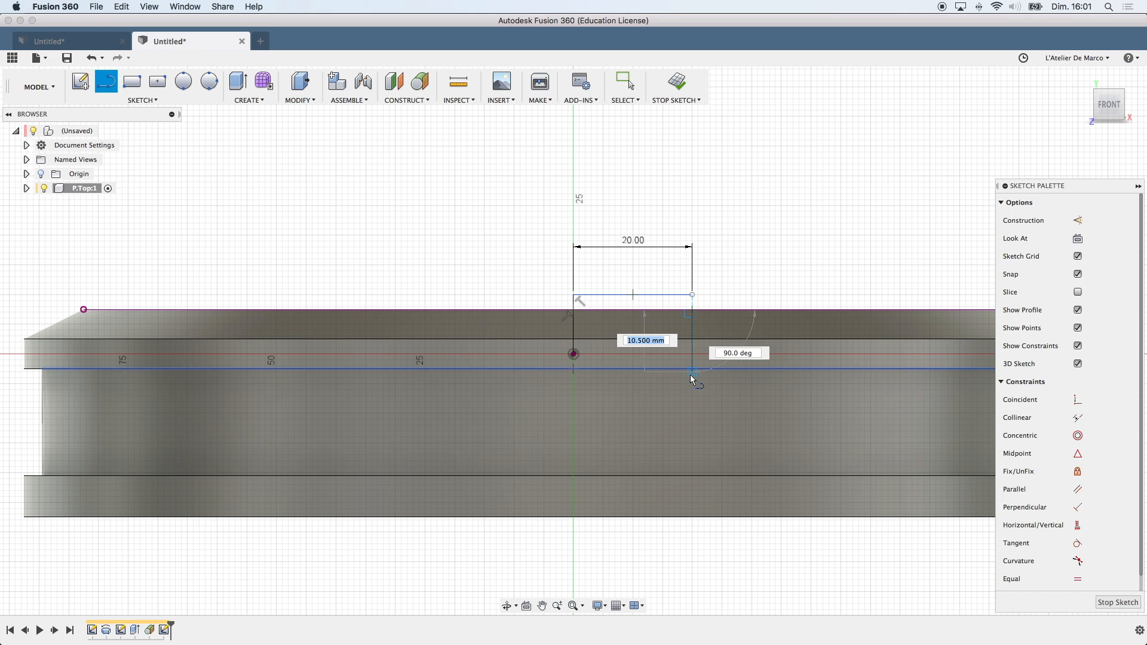
pyautogui.write('20')
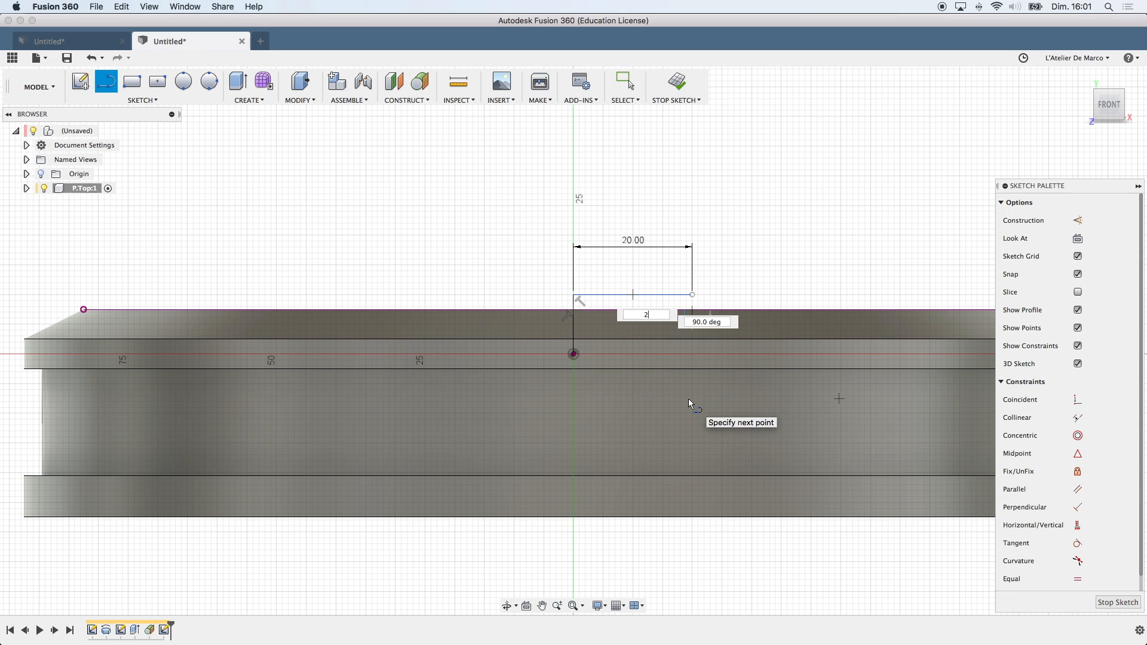
pyautogui.press('Return')
pyautogui.press('Escape')
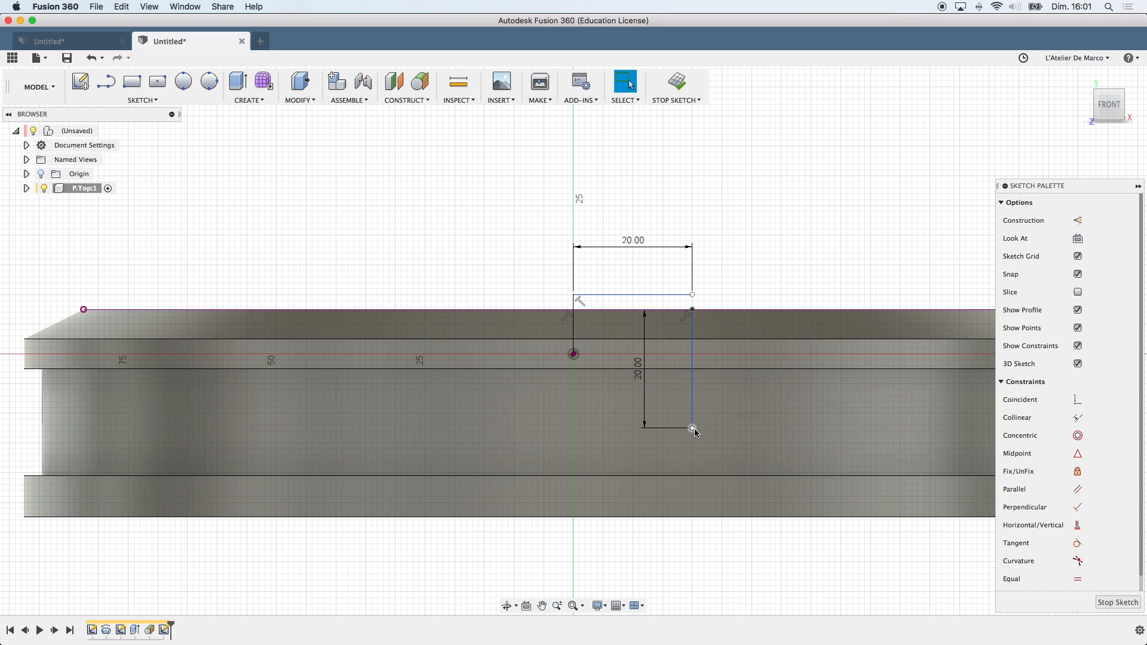
# Close the 20 mm wide rectangle with a bottom line, a left side line and a short line joining its upper-right gap.
pyautogui.press('l')
pyautogui.click(692, 428)
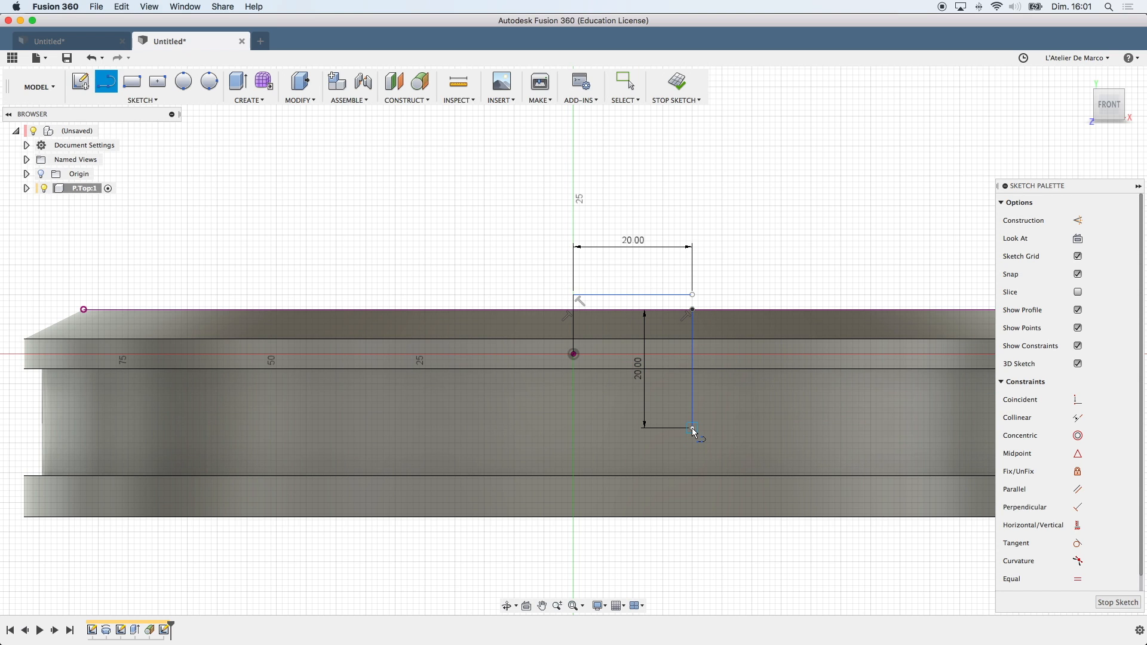
pyautogui.click(573, 428)
pyautogui.moveTo(573, 429); pyautogui.dragTo(573, 295)
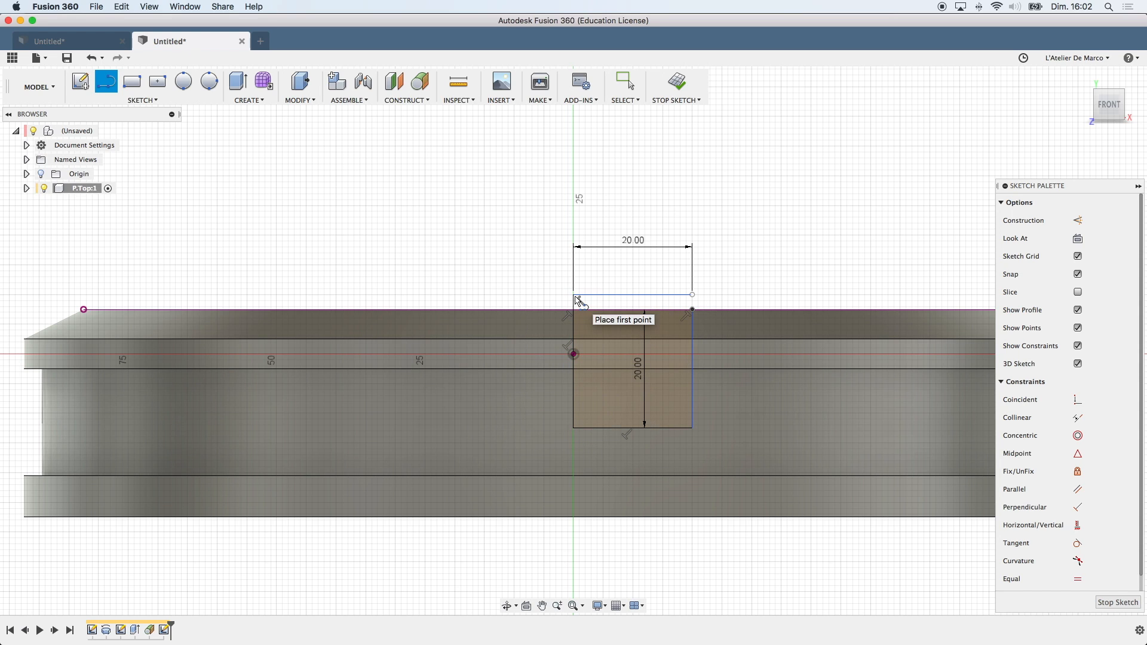
pyautogui.click(693, 294)
pyautogui.click(693, 310)
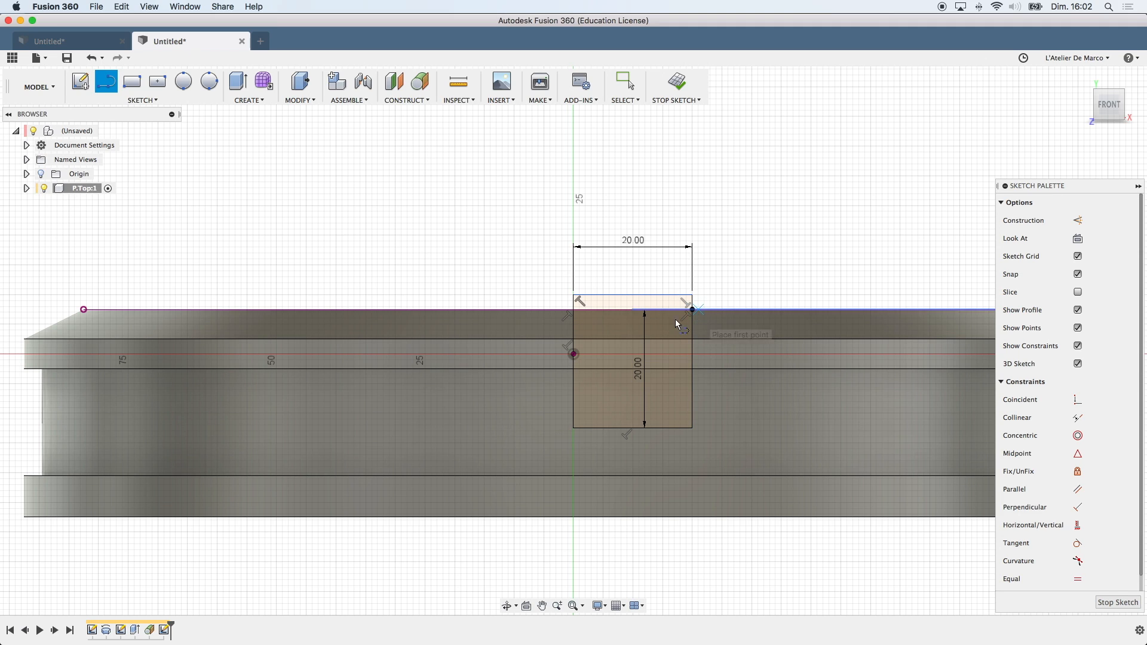
# Draw a 4 mm line inward along the disc's top edge from the rectangle's left side and an 11 mm vertical line down from its end.
pyautogui.click(573, 309)
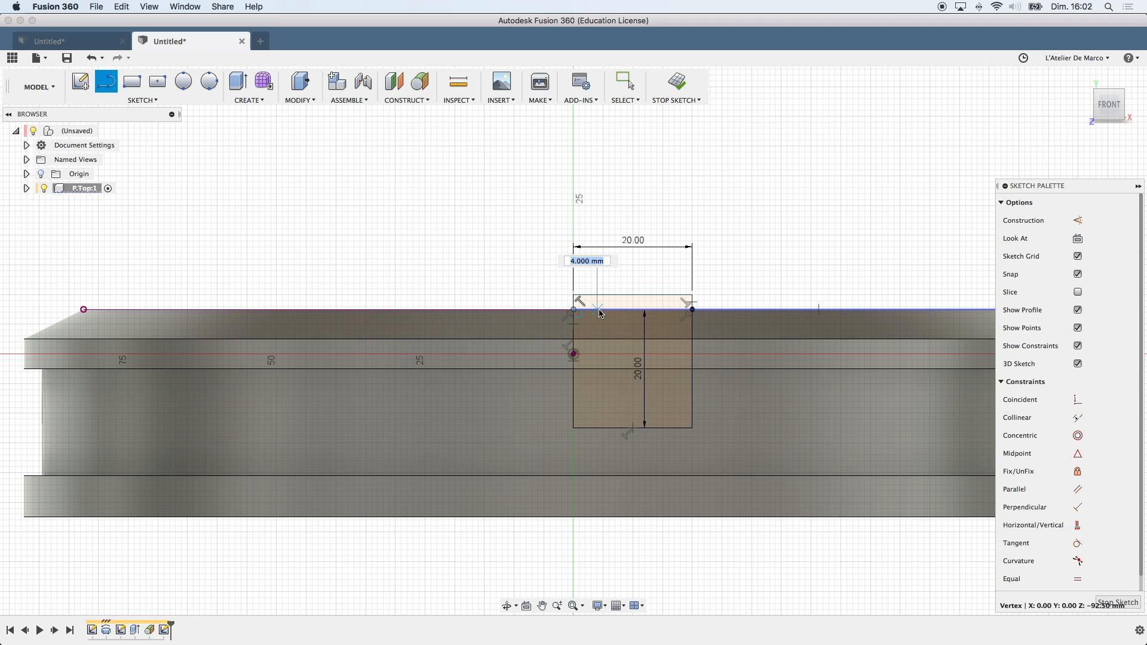
pyautogui.click(599, 310)
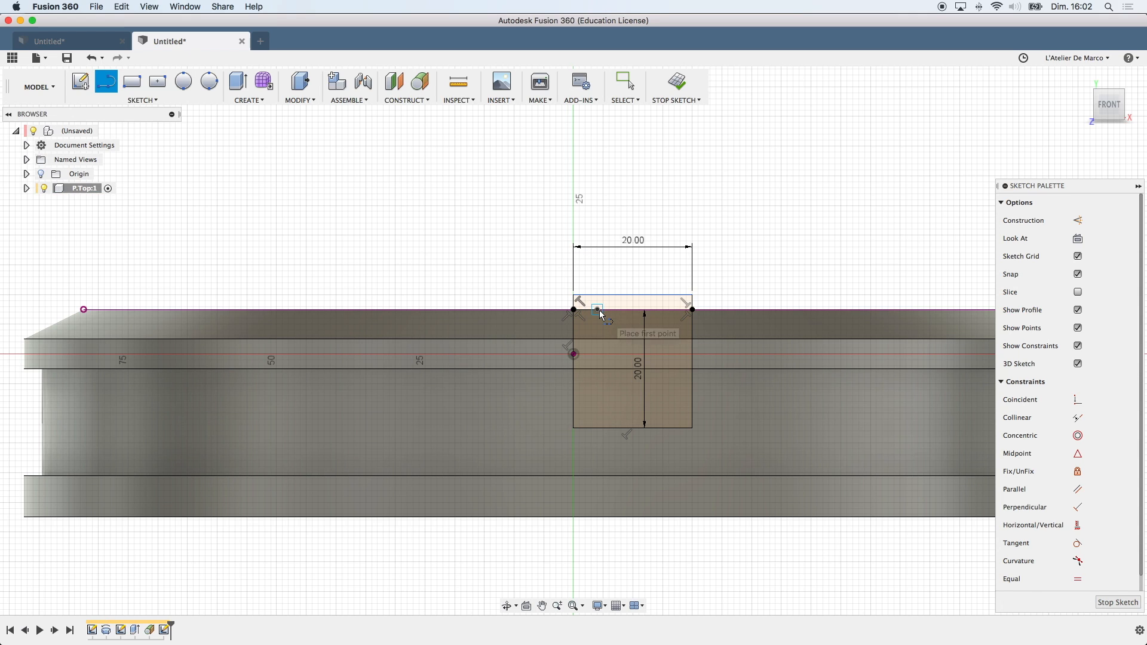
pyautogui.write('11')
pyautogui.press('Return')
pyautogui.press('Escape')
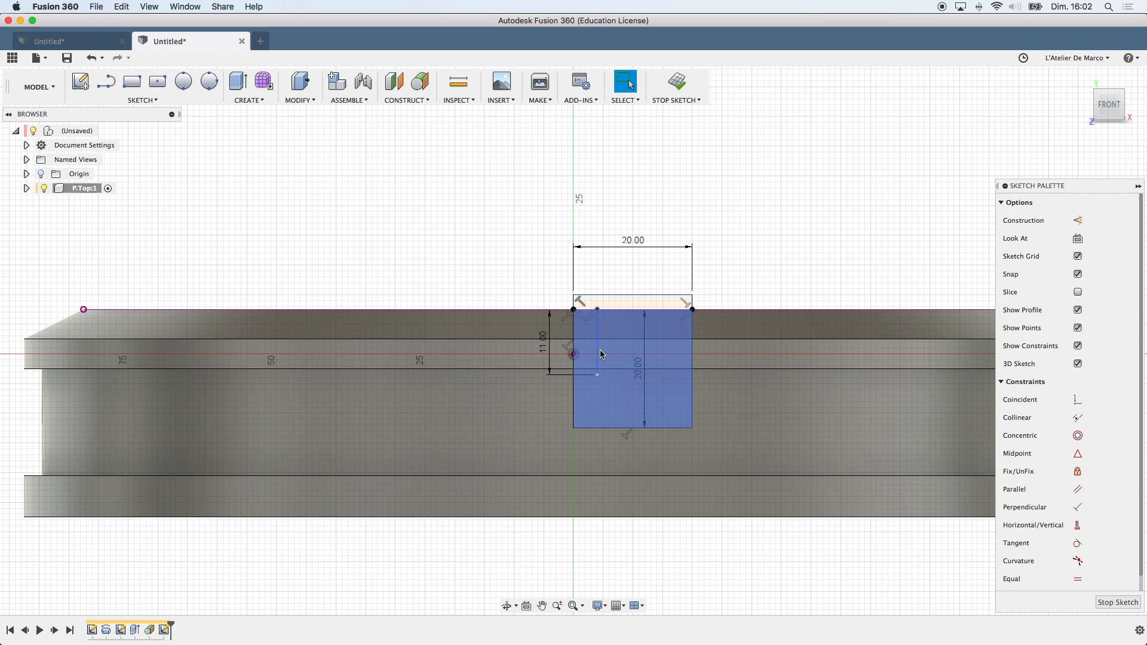
# Draw a 4 mm horizontal line from the lower end of the 11 mm line to the rectangle's left side.
pyautogui.press('l')
pyautogui.click(598, 376)
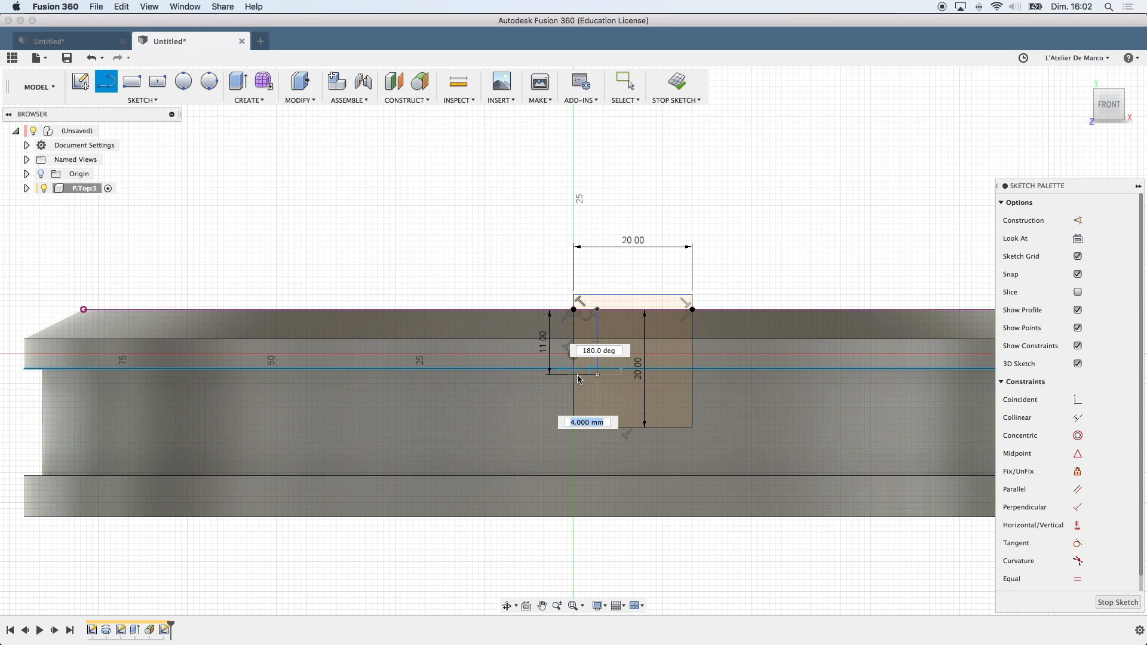
pyautogui.scroll(5, 573, 373)
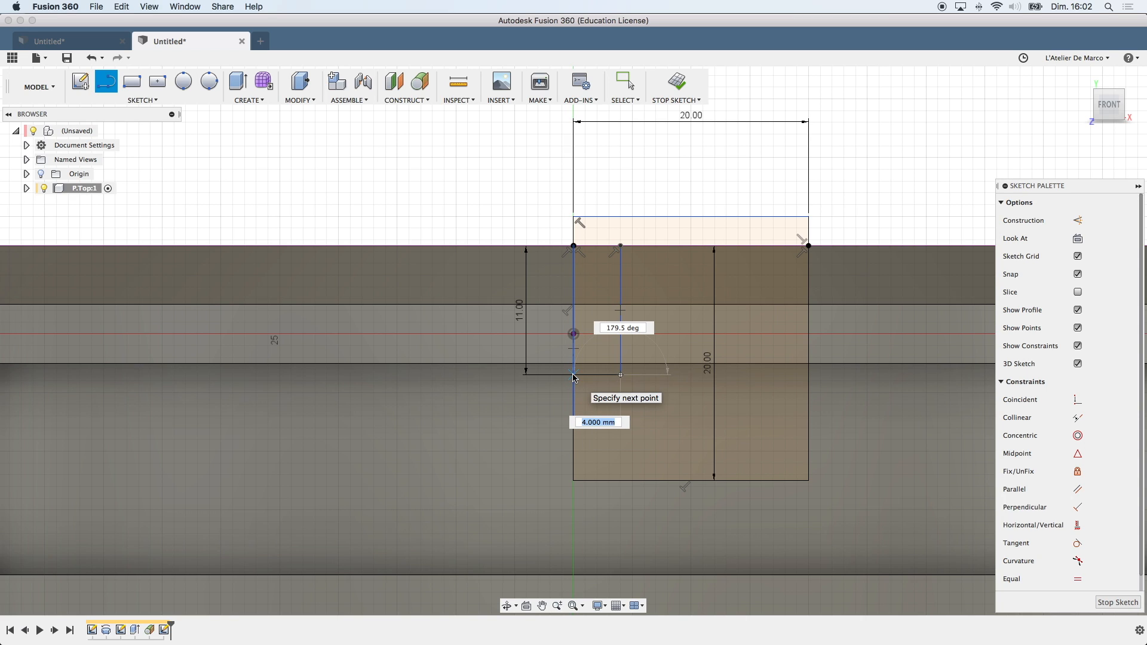
pyautogui.click(573, 374)
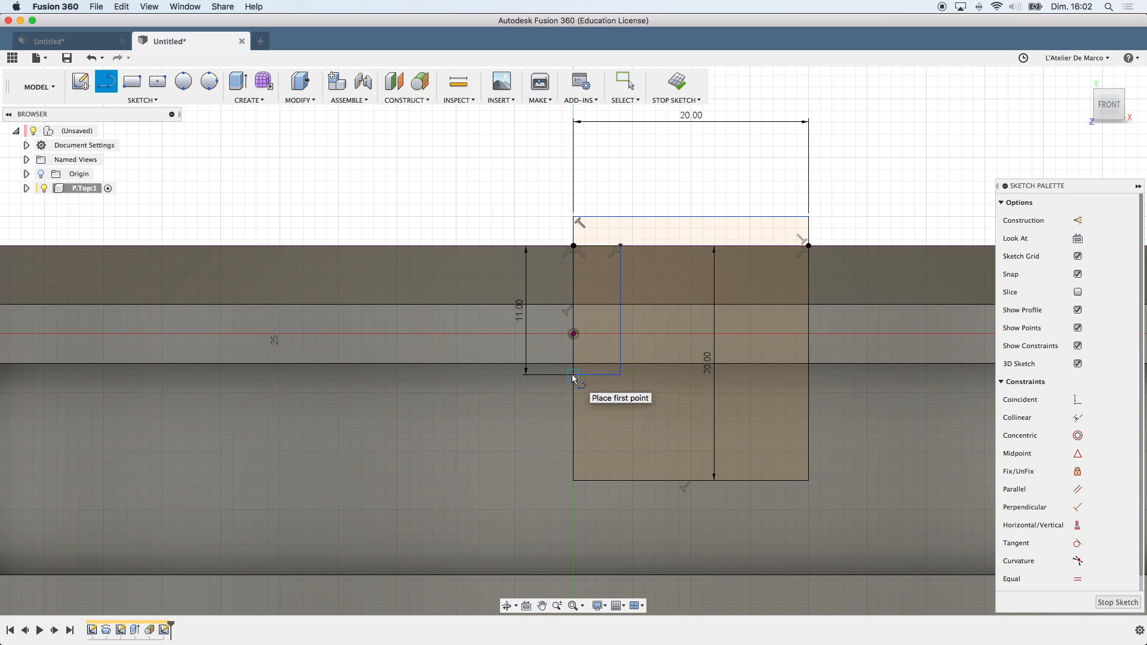
# Draw a 4 mm line inward along the disc's top edge from the rectangle's right side.
pyautogui.click(808, 246)
pyautogui.write('4')
pyautogui.press('Return')
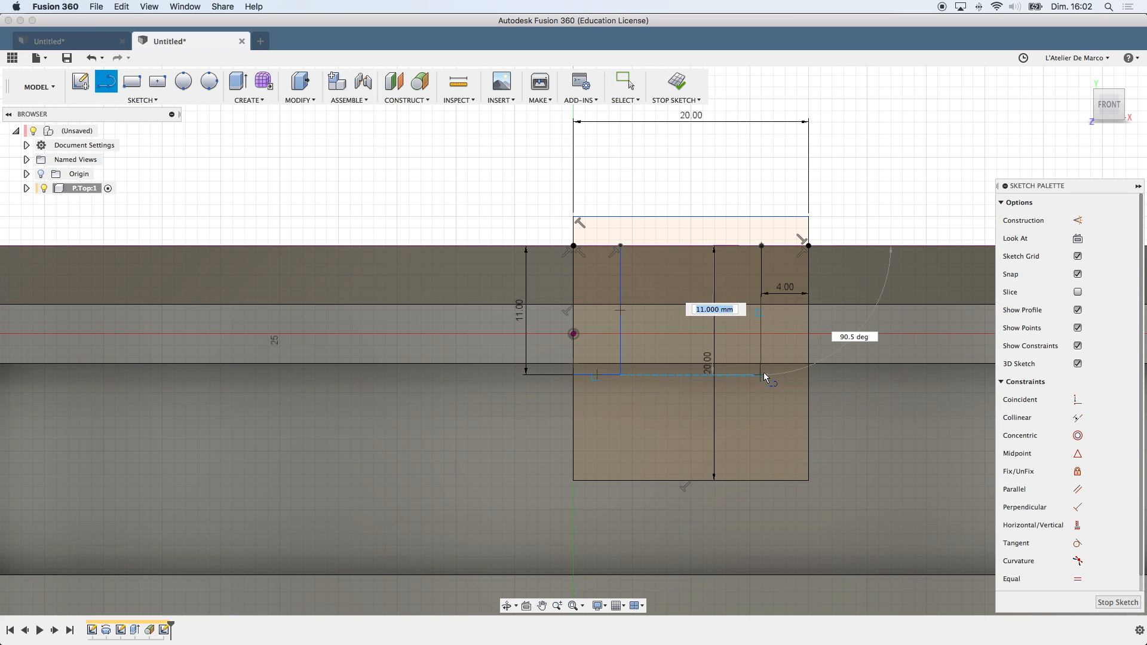
pyautogui.scroll(3, 763, 372)
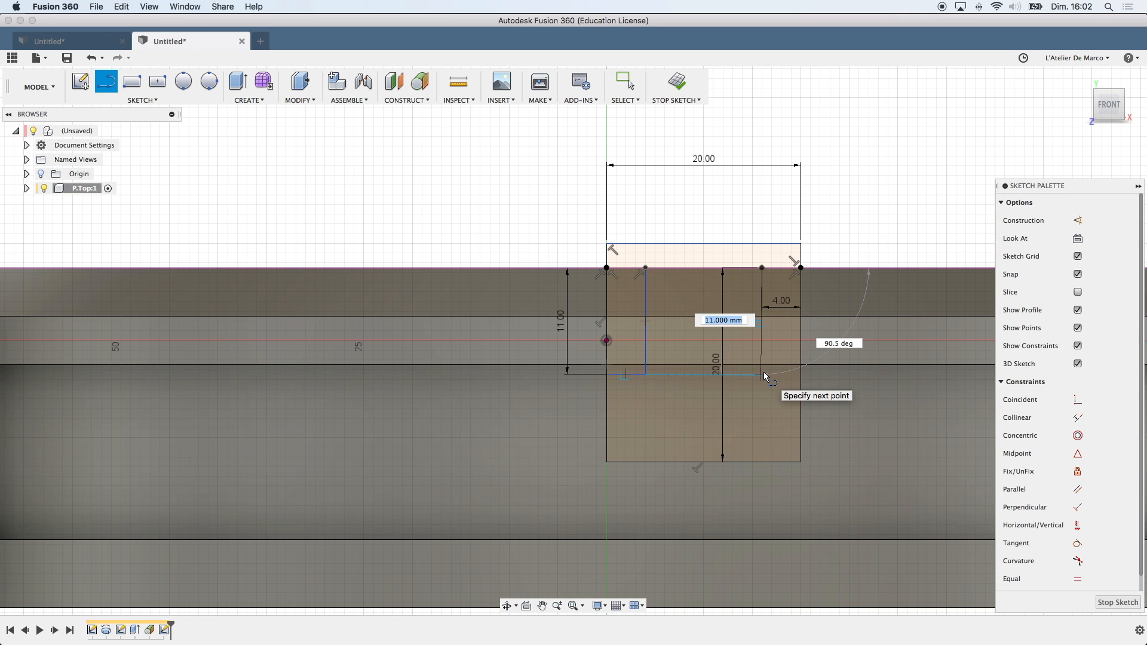
pyautogui.scroll(3, 763, 371)
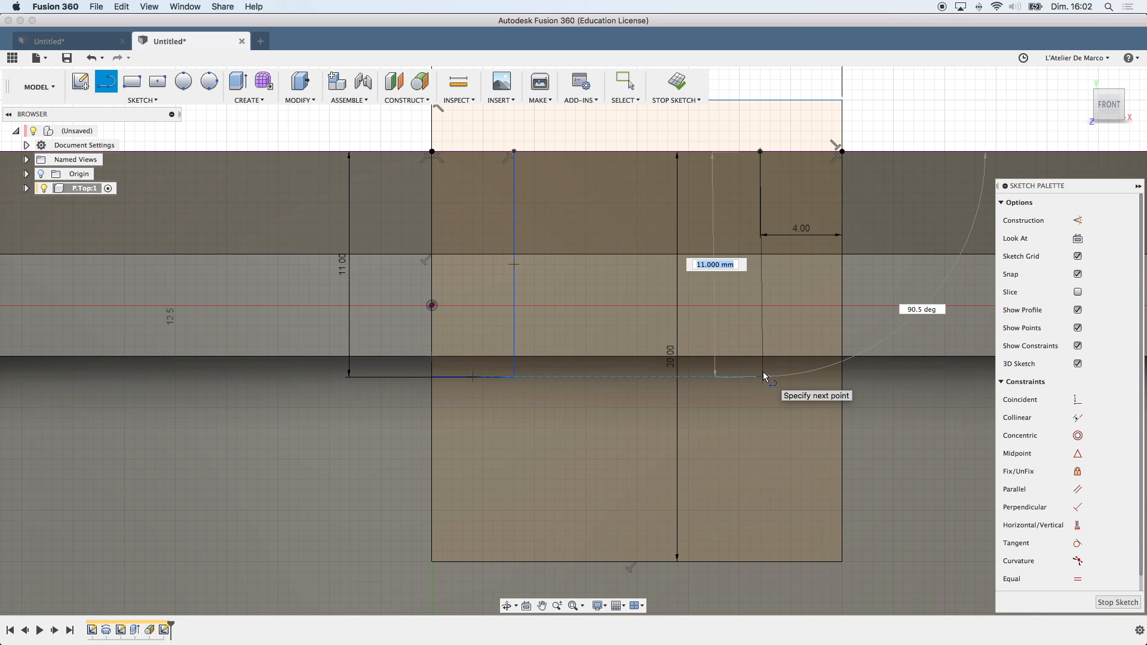
pyautogui.scroll(-2, 762, 372)
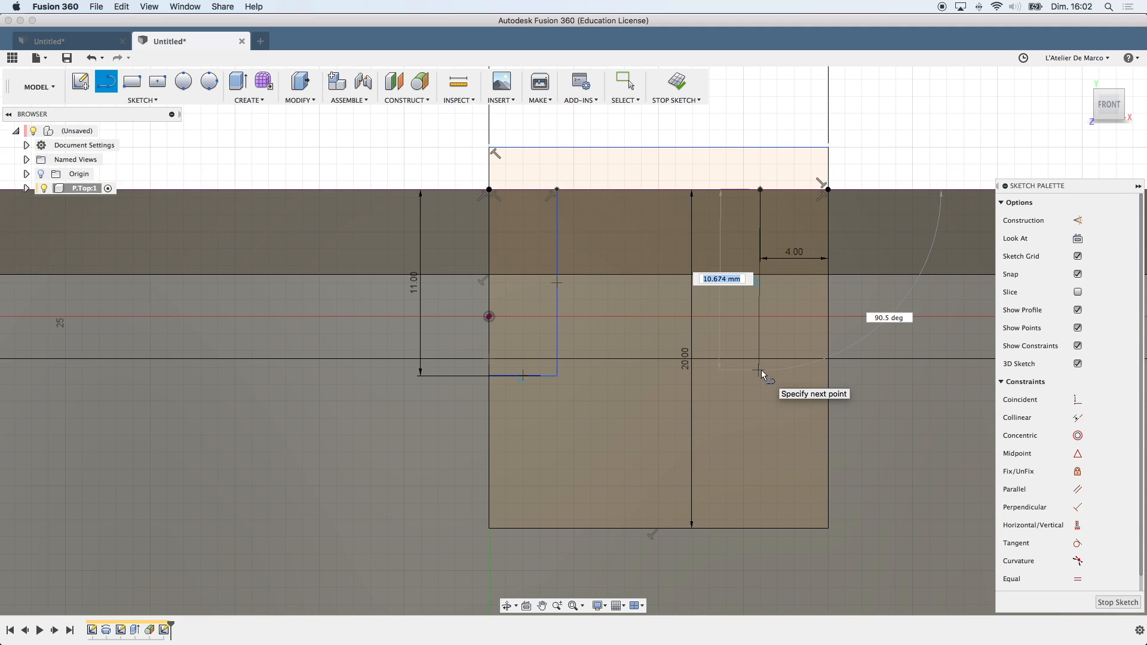
pyautogui.press('Escape')
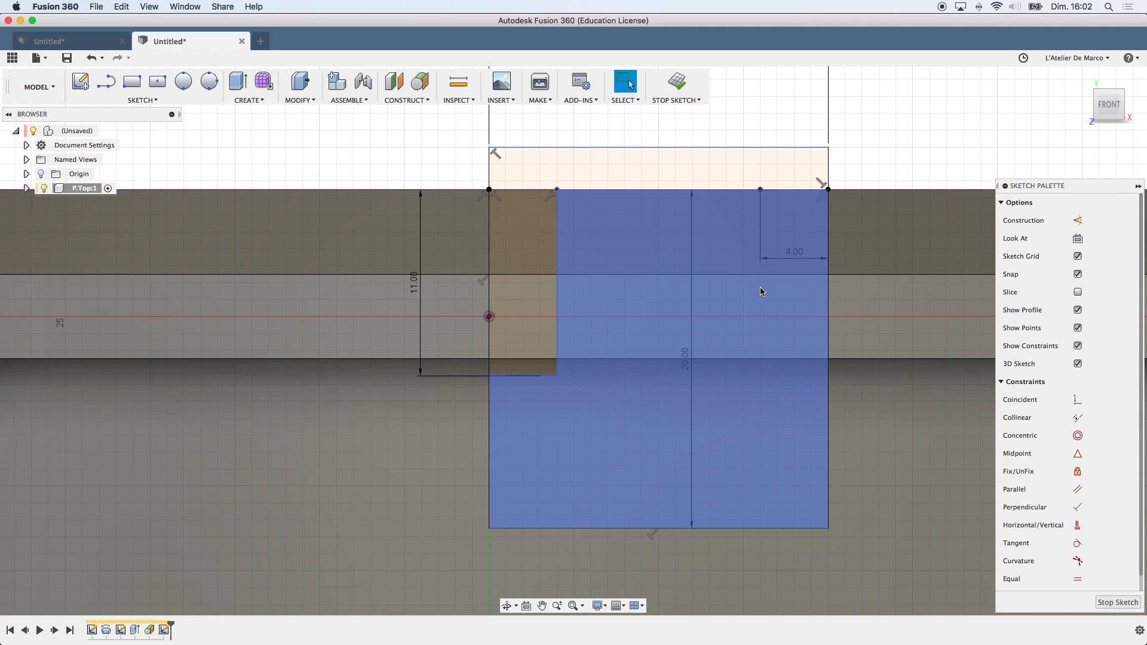
# Draw an 11 mm vertical line down from the 4 mm line's inner end and a 4 mm horizontal line to the rectangle's right side.
pyautogui.press('l')
pyautogui.click(759, 188)
pyautogui.write('11')
pyautogui.press('Return')
pyautogui.press('Escape')
pyautogui.press('l')
pyautogui.click(760, 376)
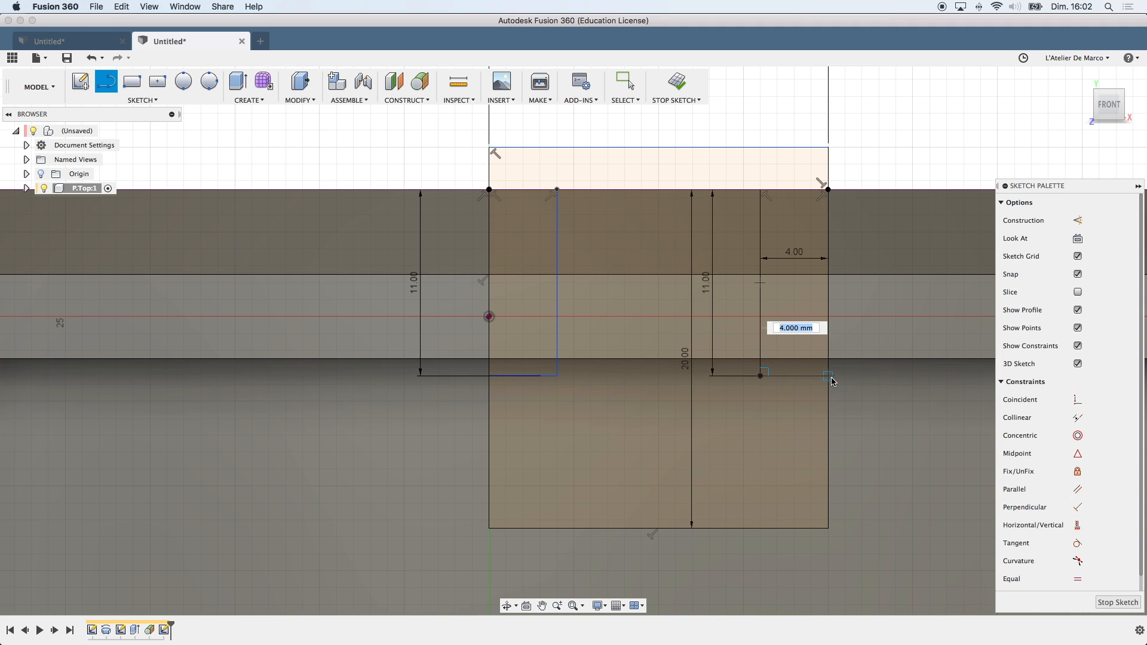
pyautogui.doubleClick(829, 376)
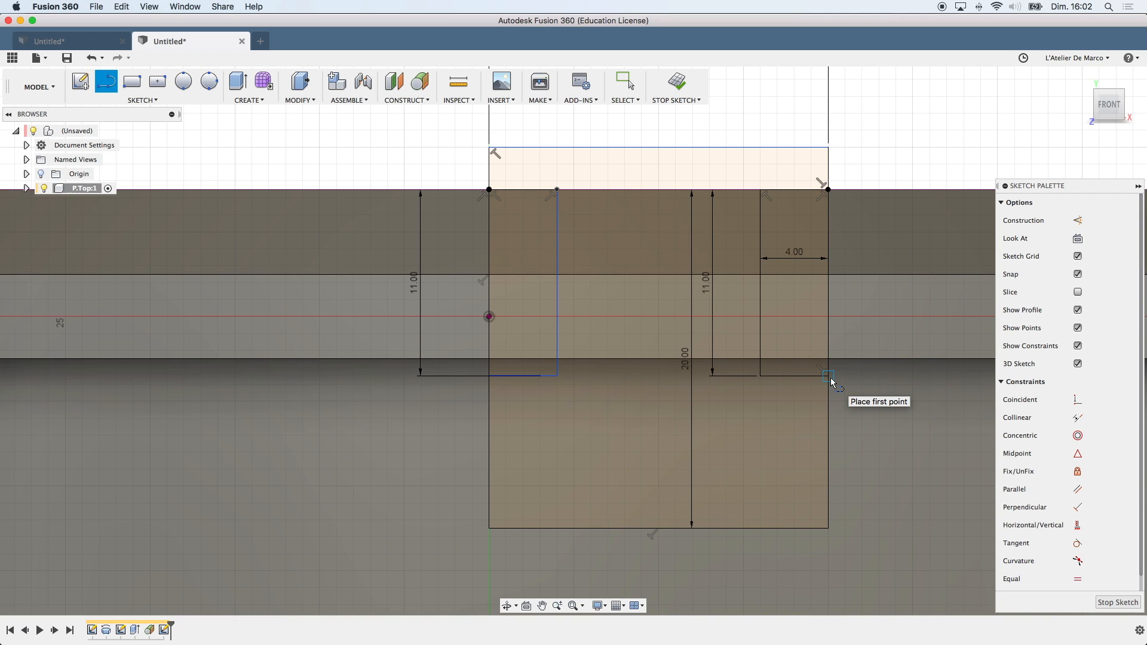
# Trim the upper part of the rectangle's right side, between the disc's top edge and the 4 mm step line.
pyautogui.press('Escape')
pyautogui.click(826, 328)
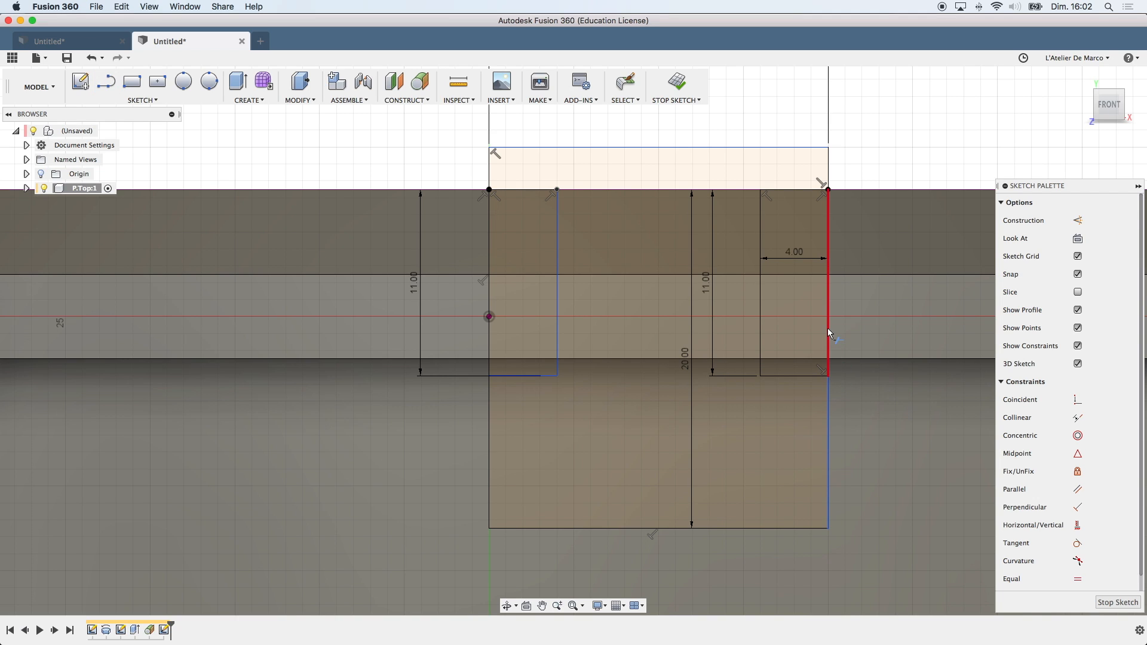
pyautogui.press('Delete')
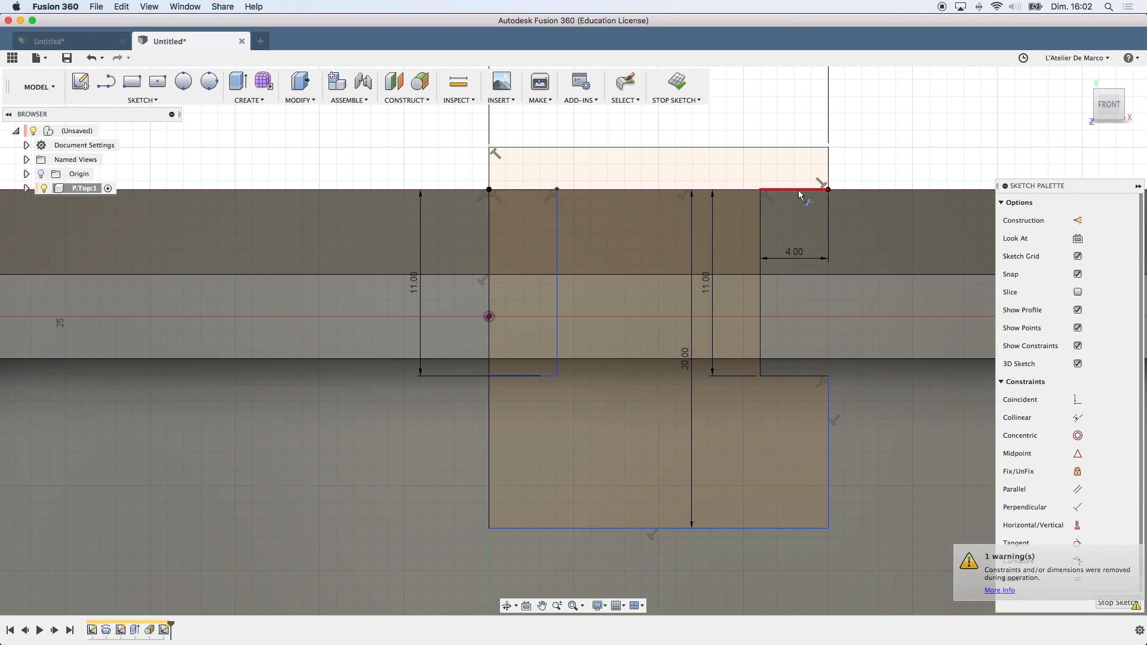
# Try trimming the short right side line above the disc's top edge, and undo that trim.
pyautogui.click(829, 169)
pyautogui.press('Delete')
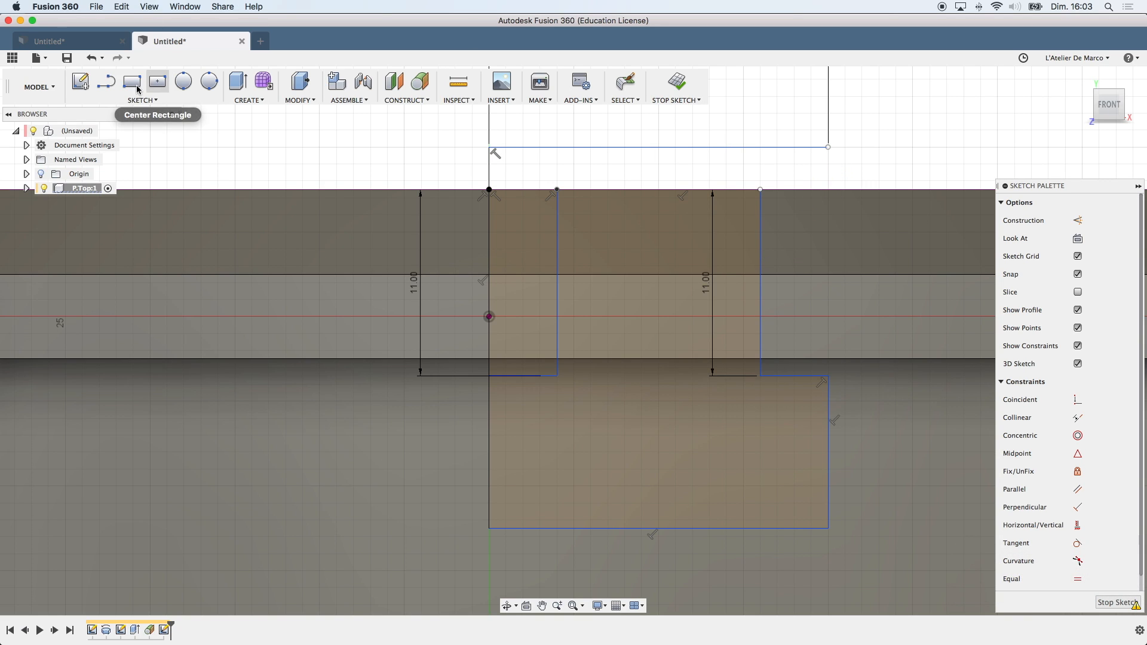
pyautogui.click(157, 87)
pyautogui.press('Escape')
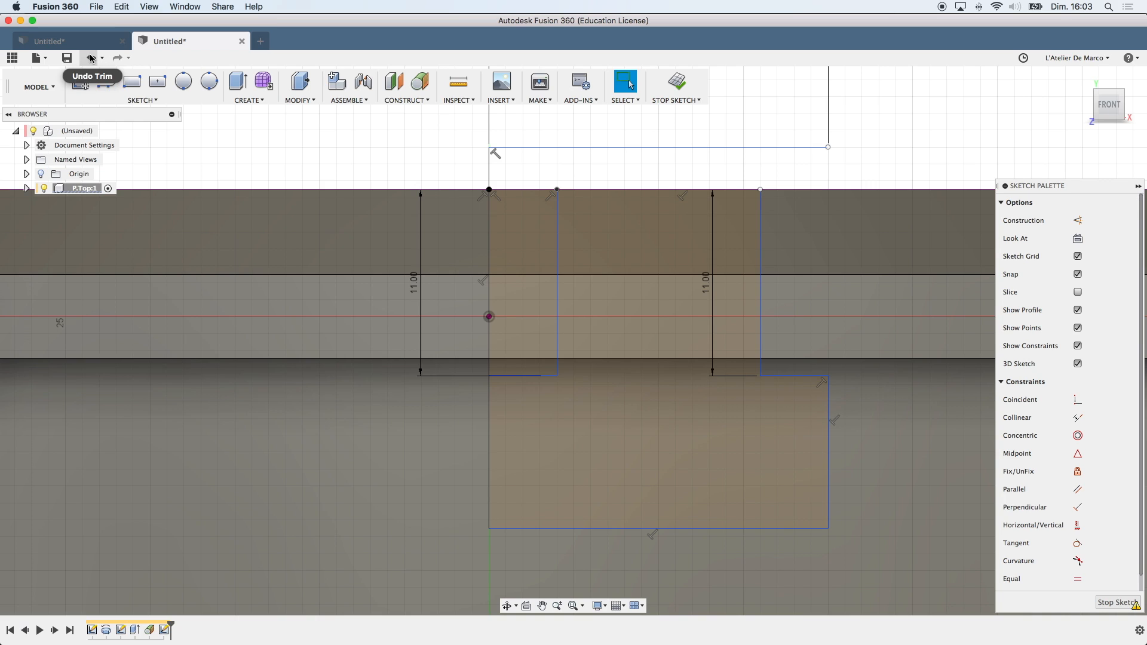
pyautogui.click(91, 58)
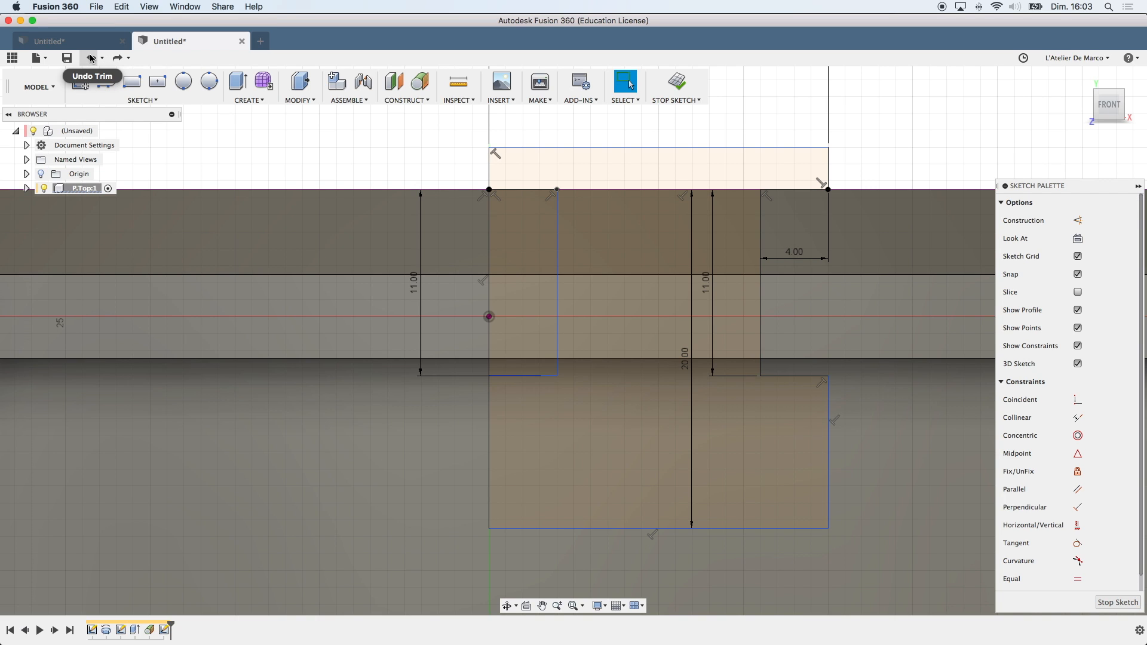
# Trim the upper part of the rectangle's left side, between the disc's top edge and the left step line.
pyautogui.press('t')
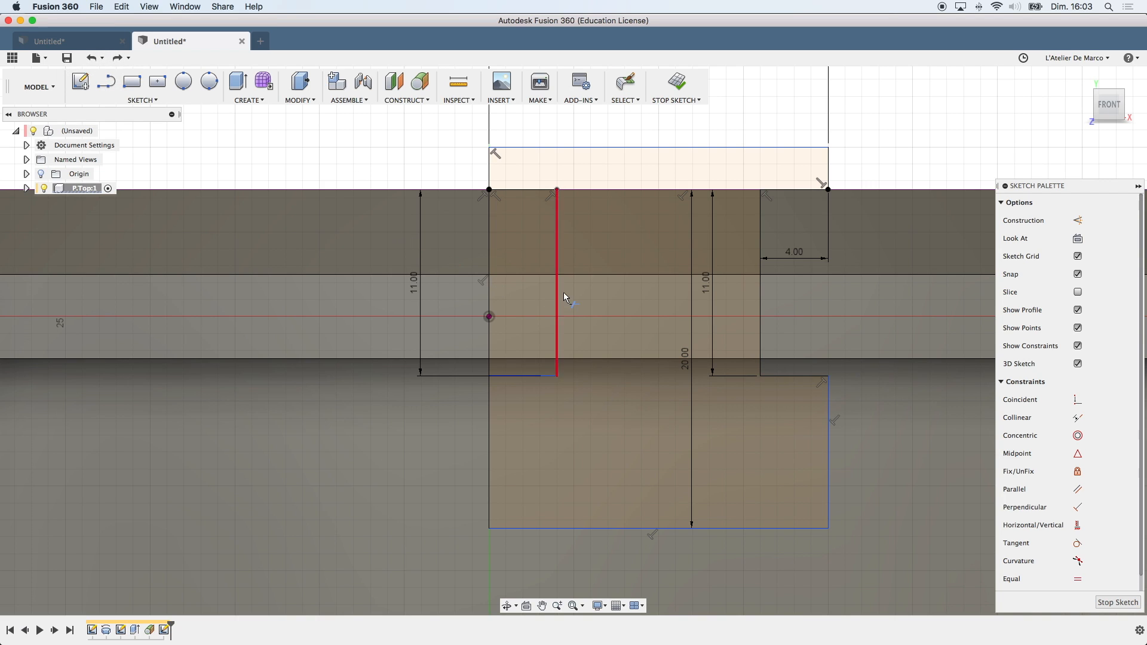
pyautogui.click(490, 338)
pyautogui.click(490, 338)
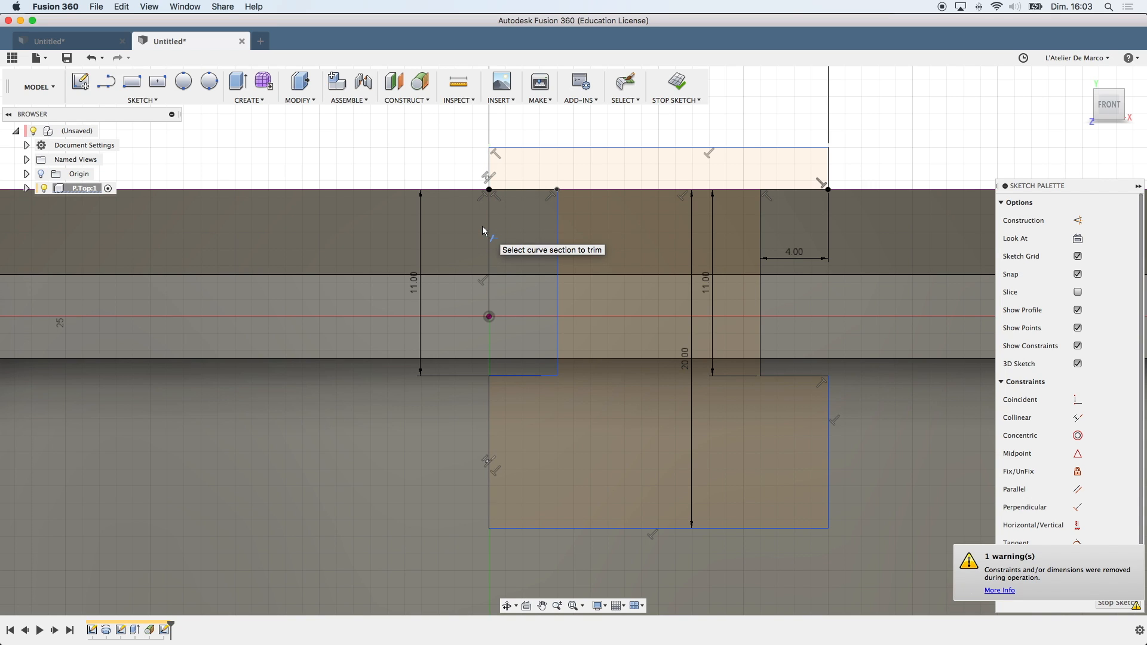
# Draw two 2.5 mm vertical lines from the tops of the 11 mm lines up to the horizontal line above the disc.
pyautogui.click(557, 189)
pyautogui.press('Escape')
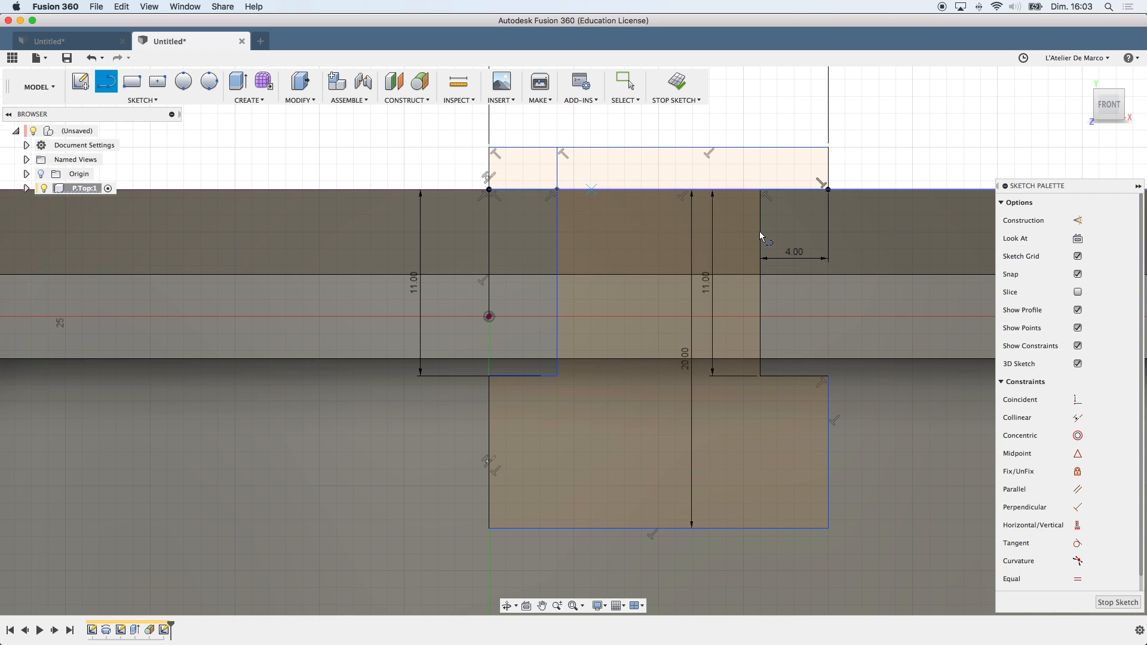
pyautogui.click(761, 189)
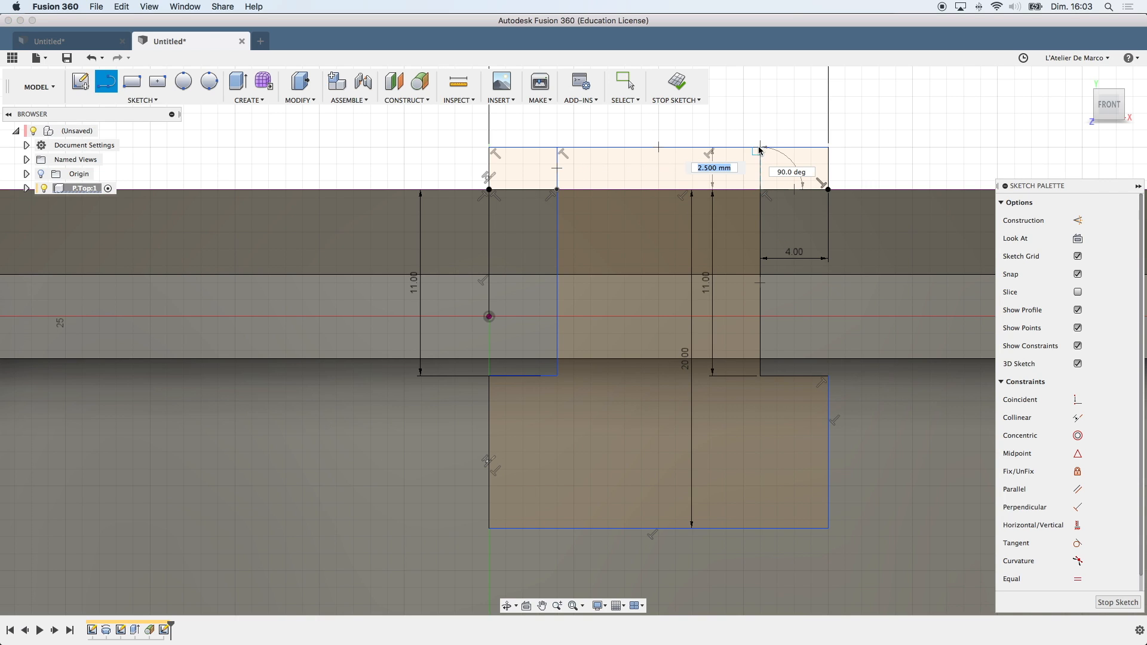
pyautogui.click(760, 147)
pyautogui.press('Escape')
# Trim the outer segments of the horizontal line and the short right side line above the disc, leaving a stepped T profile.
pyautogui.press('t')
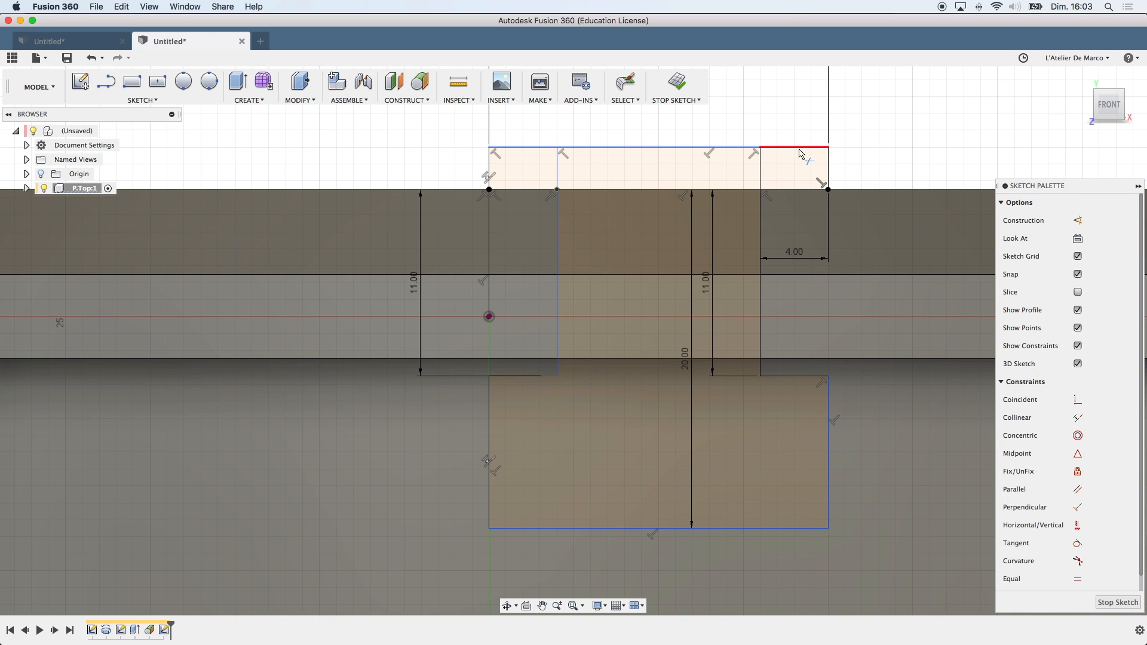
pyautogui.click(801, 148)
pyautogui.click(828, 173)
pyautogui.click(691, 448)
pyautogui.click(488, 119)
pyautogui.click(523, 148)
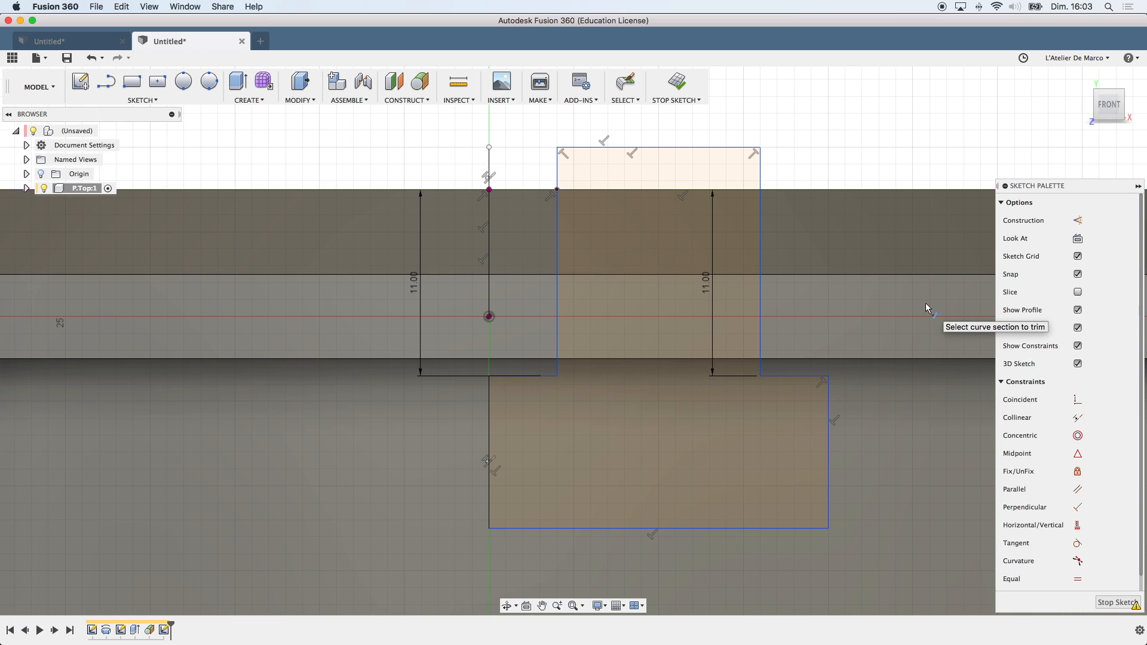
# Extrude both regions of the stepped profile as a cut from the disc's rim through to the rounded slot.
pyautogui.press('e')
pyautogui.click(666, 426)
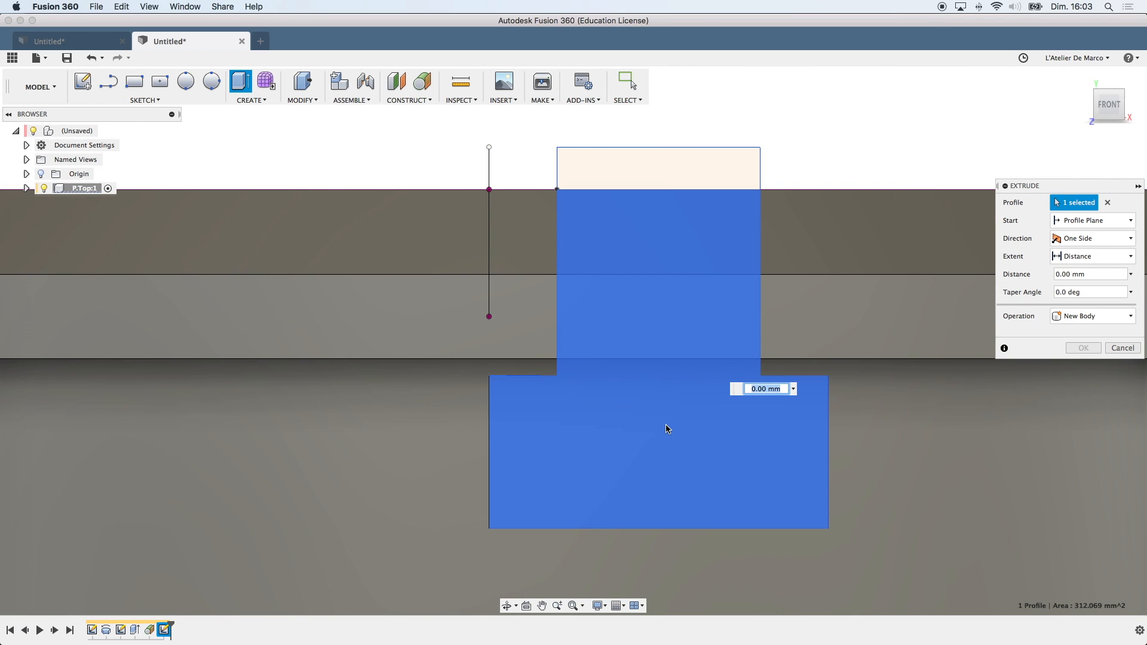
pyautogui.click(650, 173)
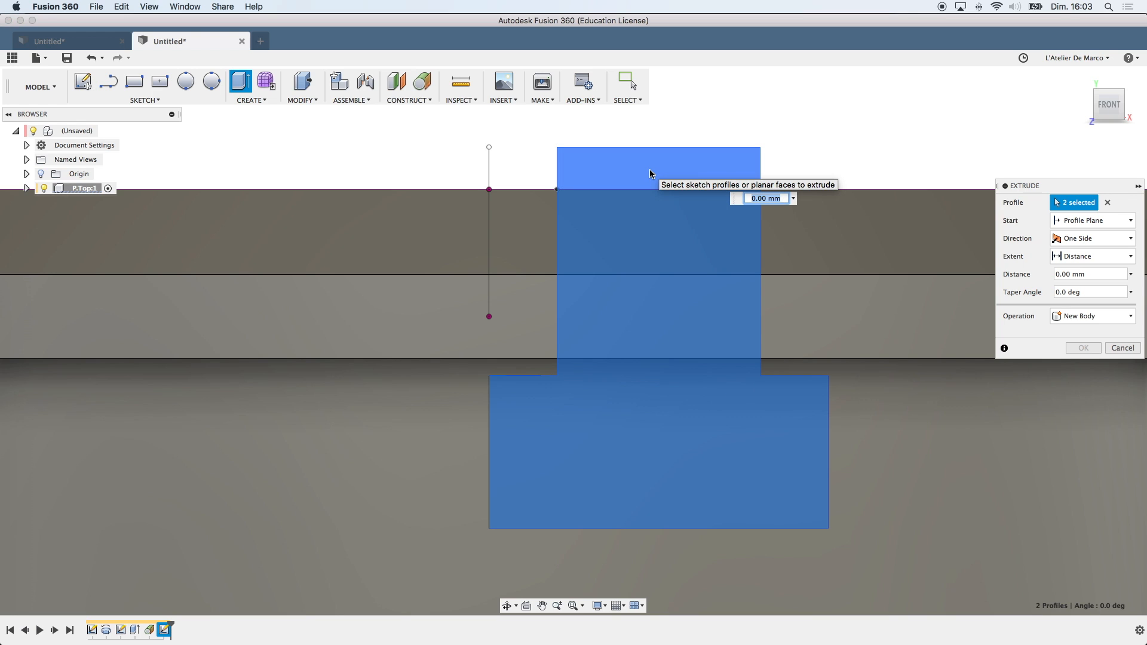
pyautogui.keyDown('shift'); pyautogui.moveTo(649, 174); pyautogui.dragTo(667, 229, button='middle'); pyautogui.keyUp('shift')
pyautogui.moveTo(667, 232); pyautogui.dragTo(651, 139)
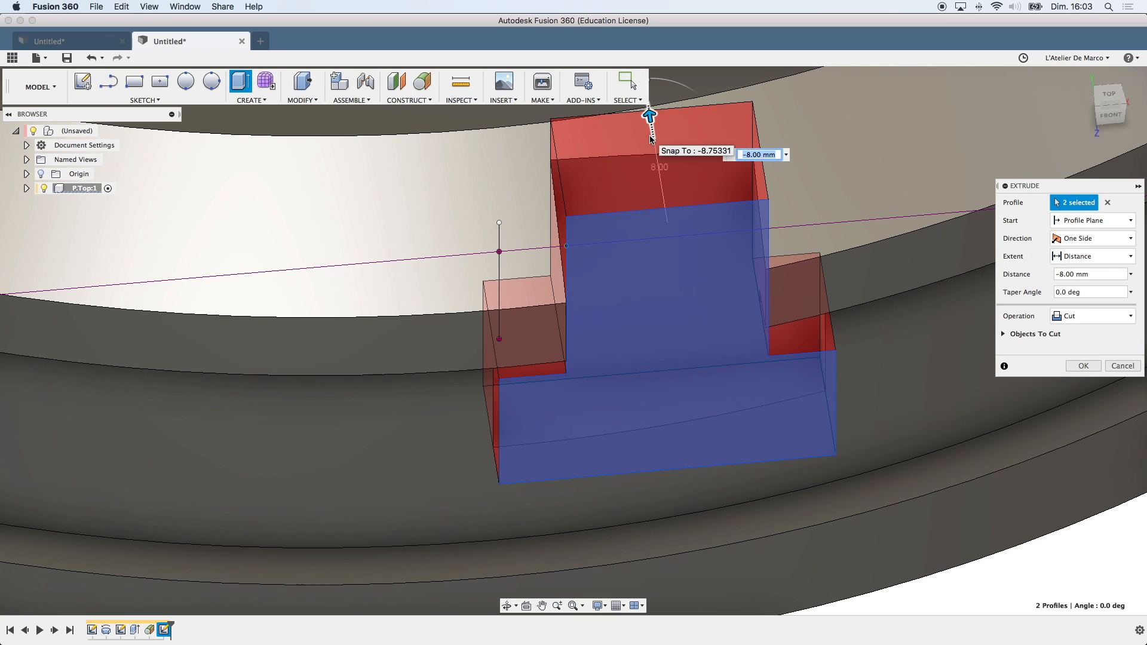
pyautogui.scroll(5, 668, 137)
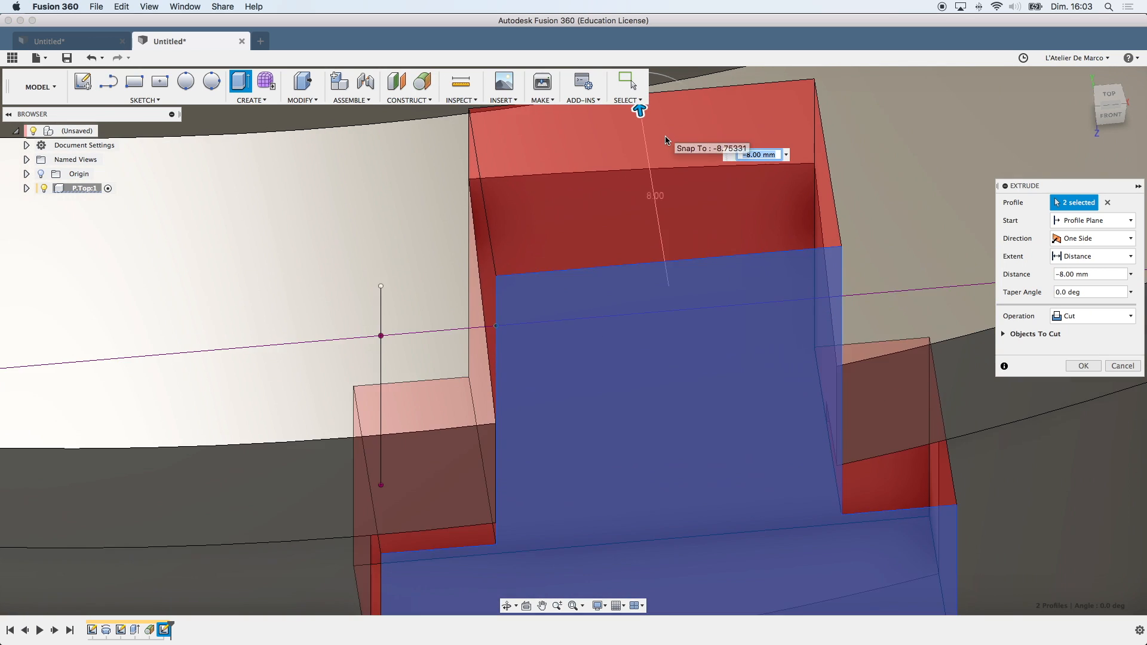
pyautogui.scroll(-6, 665, 141)
pyautogui.scroll(-8, 665, 140)
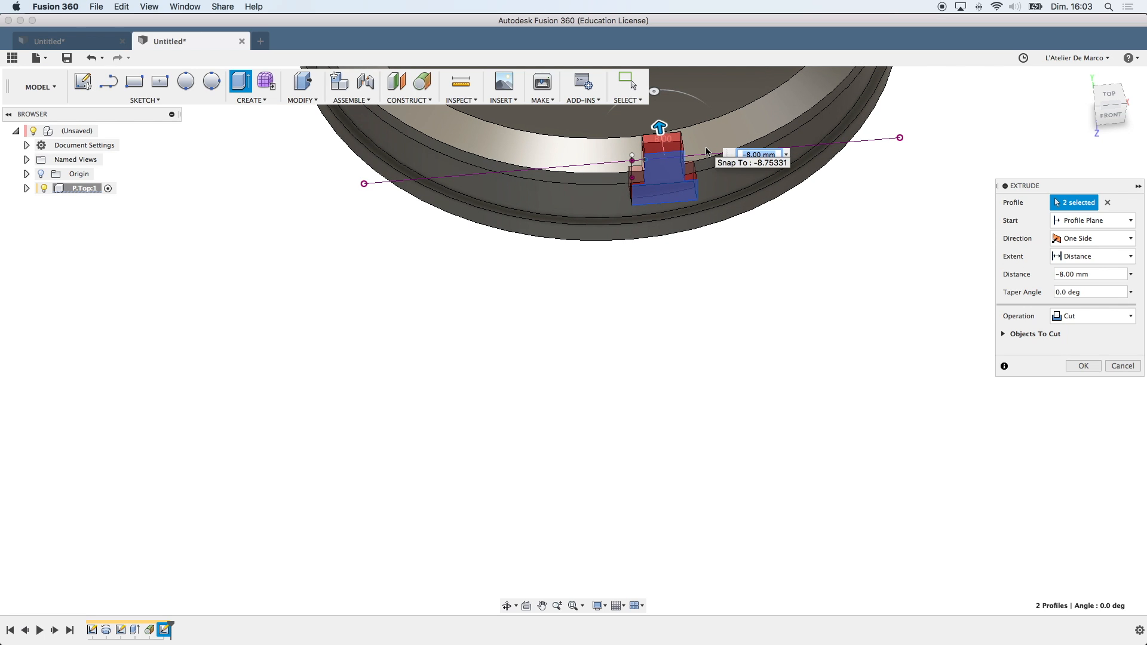
pyautogui.moveTo(707, 151); pyautogui.dragTo(686, 385, button='middle')
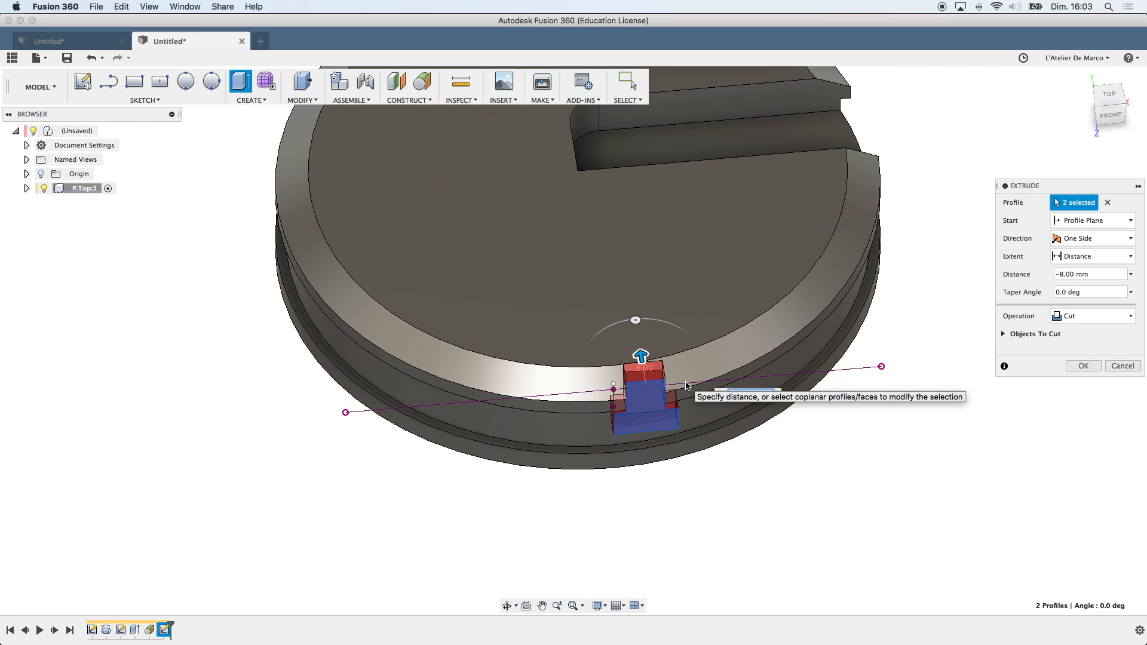
pyautogui.write('-9')
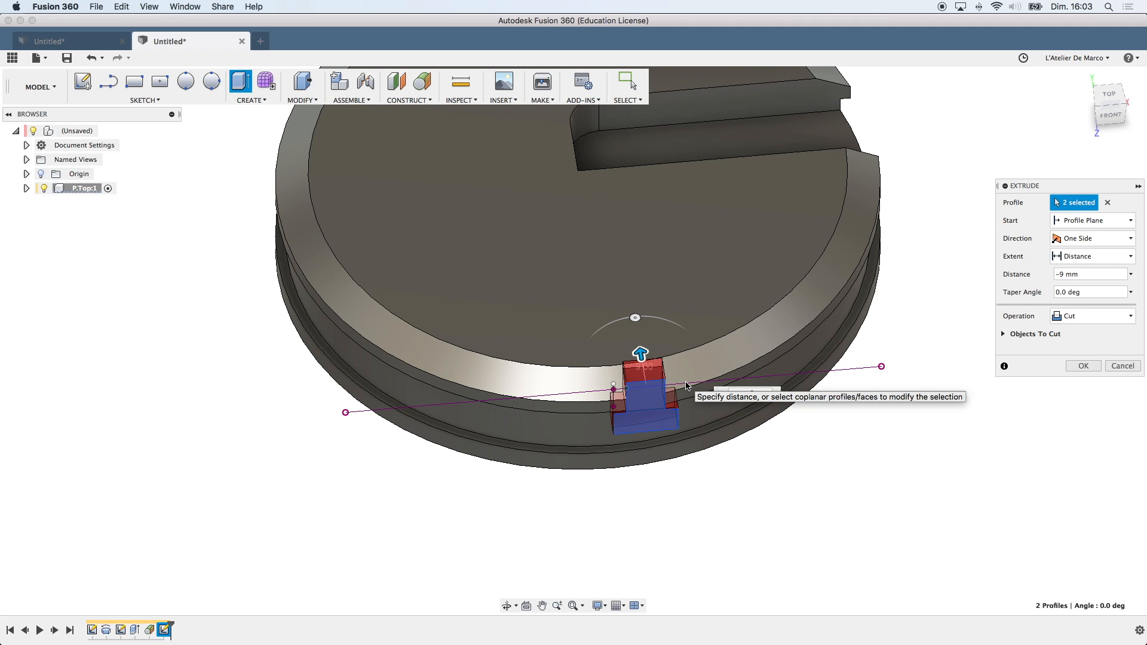
pyautogui.click(657, 377)
pyautogui.press('Return')
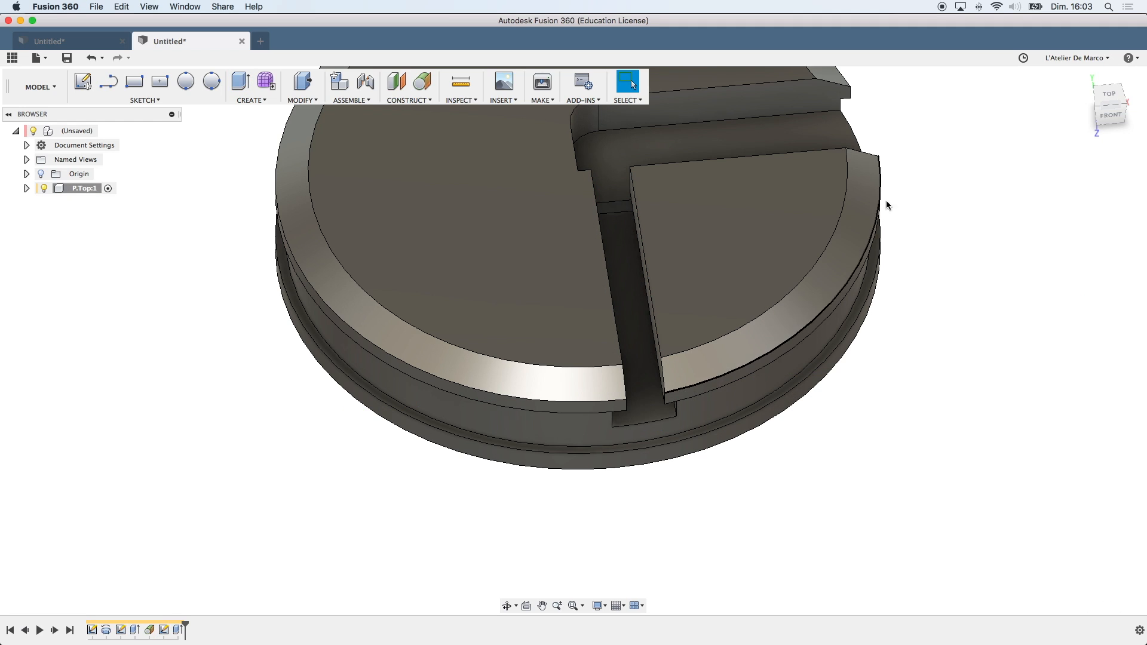
# Start a circle sketch on the disc's flat top face, viewed from above.
pyautogui.click(1083, 78)
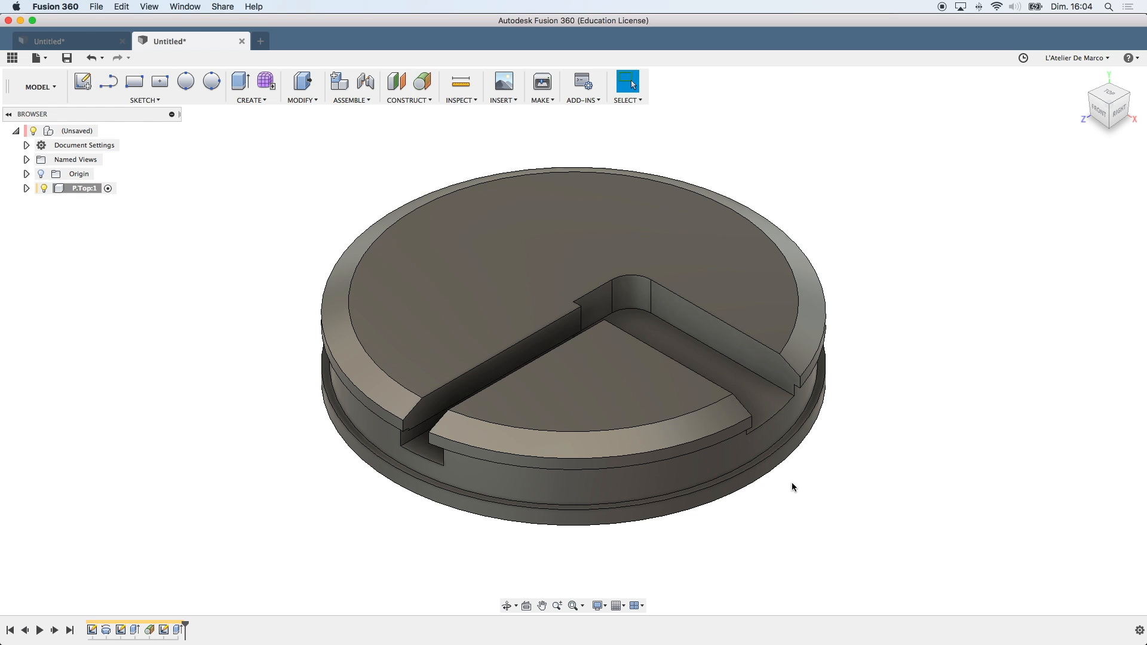
pyautogui.keyDown('shift'); pyautogui.moveTo(790, 493); pyautogui.dragTo(840, 545, button='middle'); pyautogui.keyUp('shift')
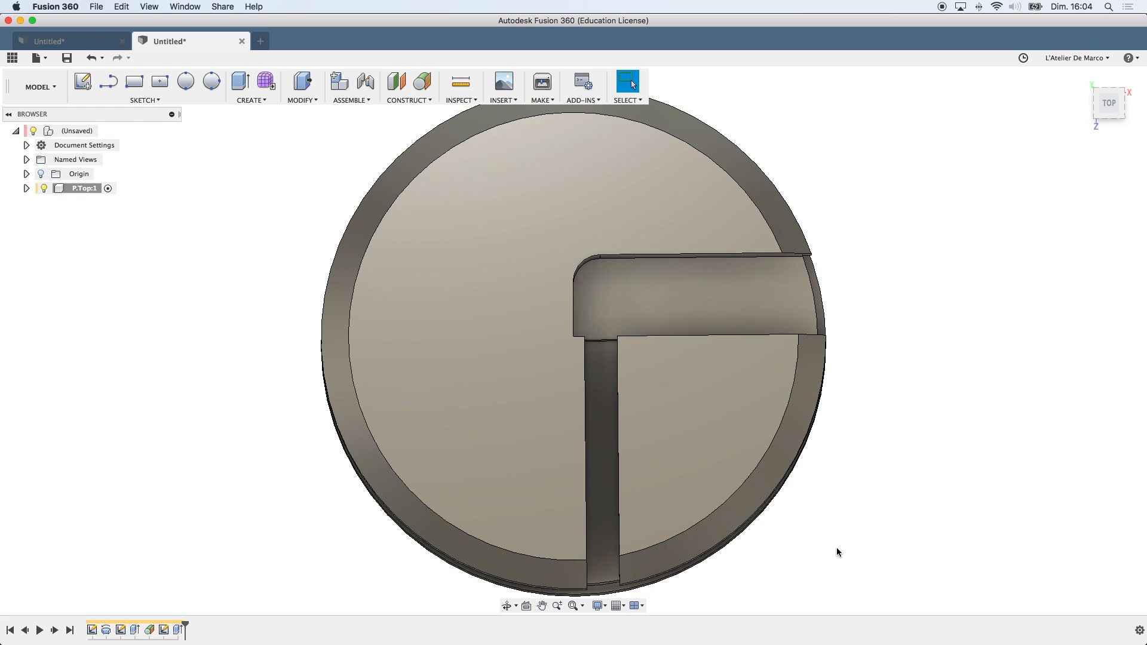
pyautogui.press('c')
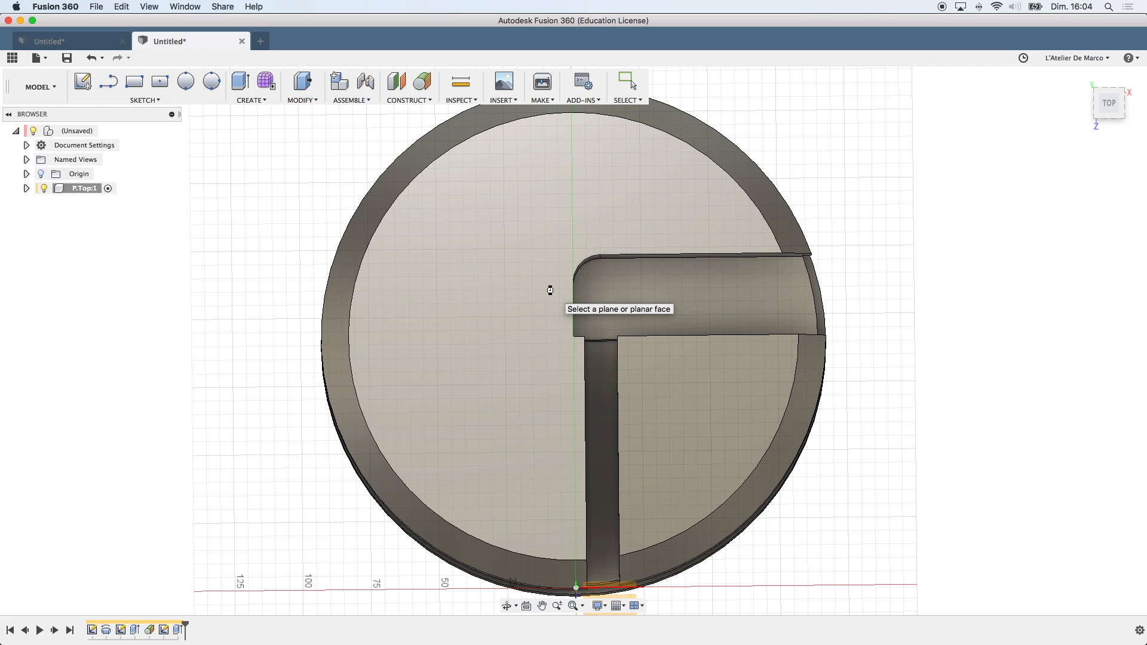
pyautogui.click(550, 290)
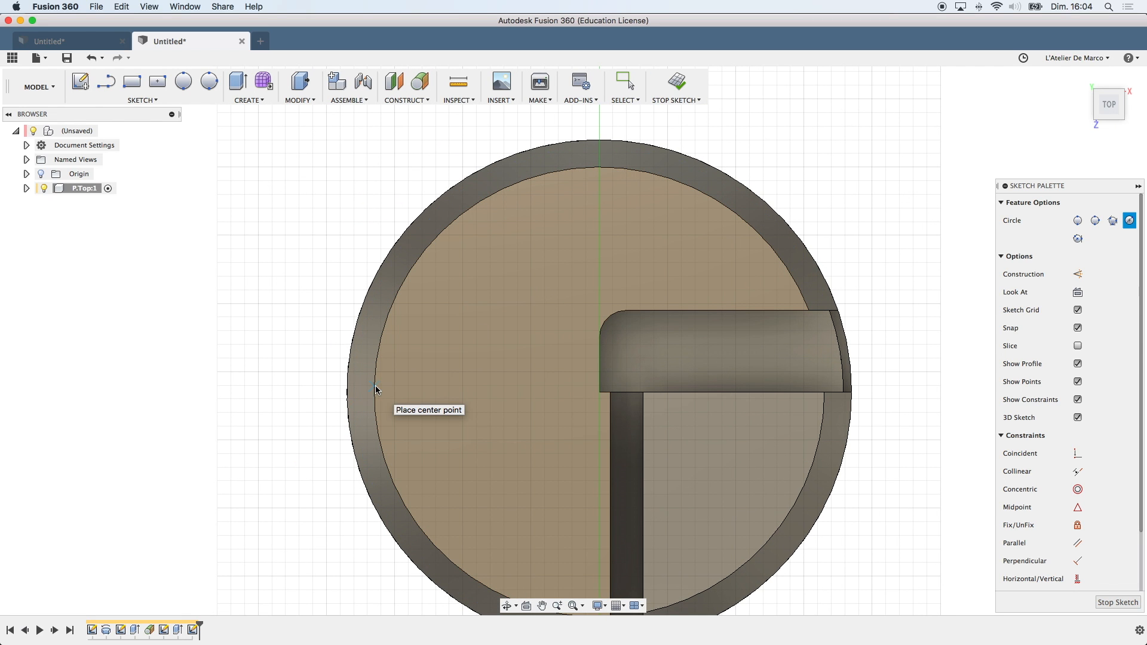
pyautogui.click(615, 399)
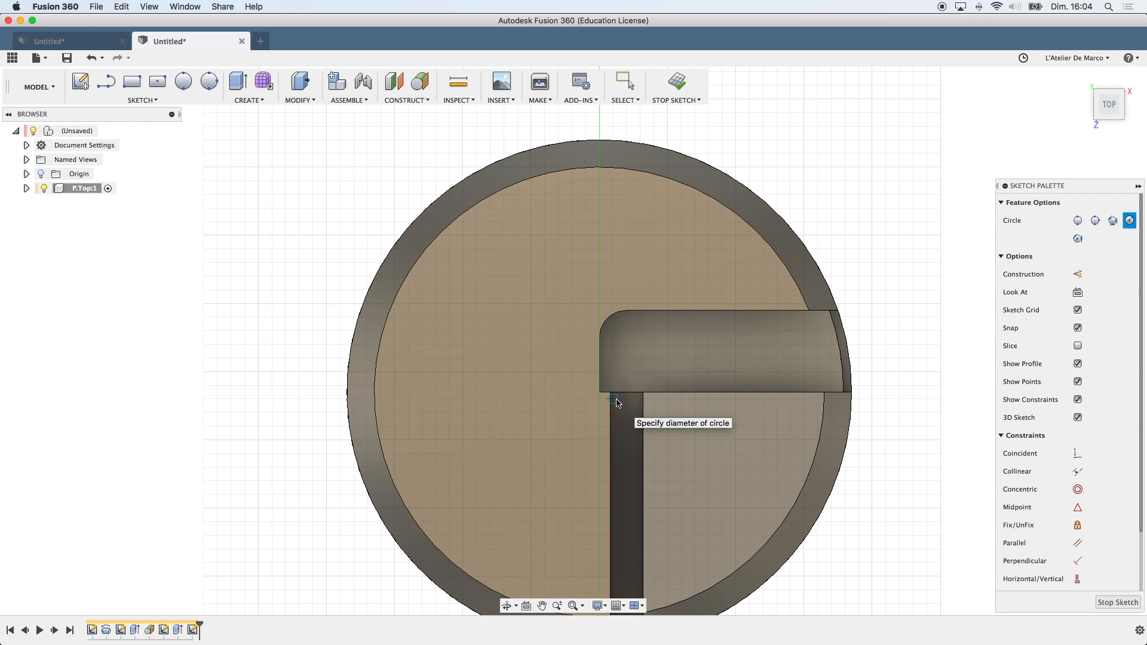
pyautogui.click(399, 291)
pyautogui.click(615, 399)
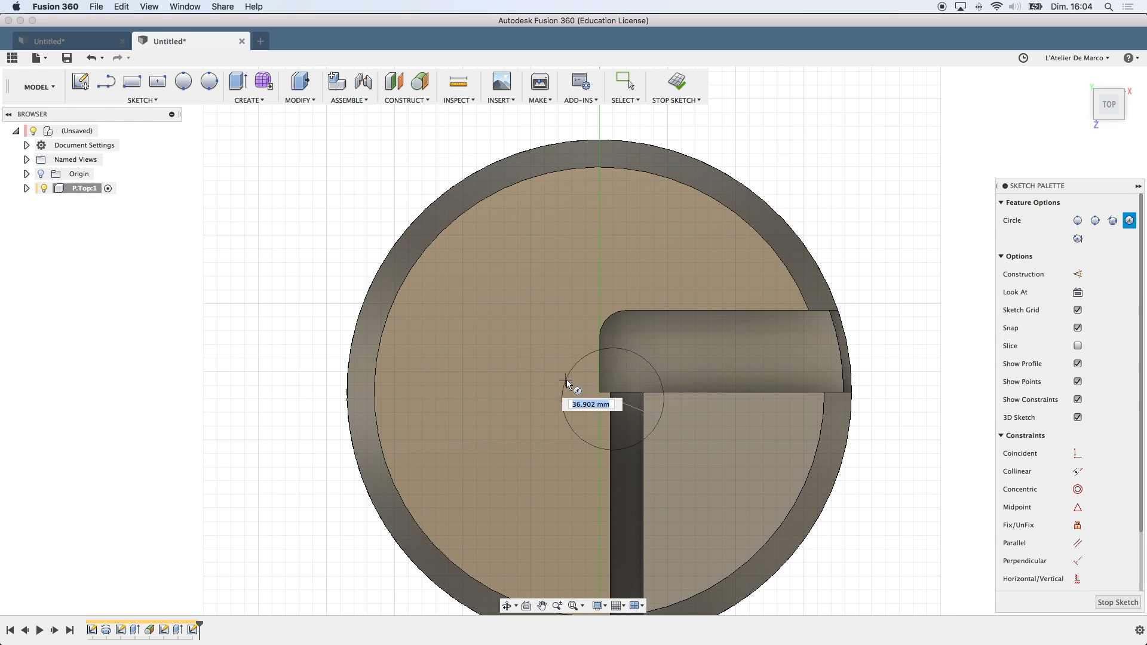
pyautogui.press('Escape')
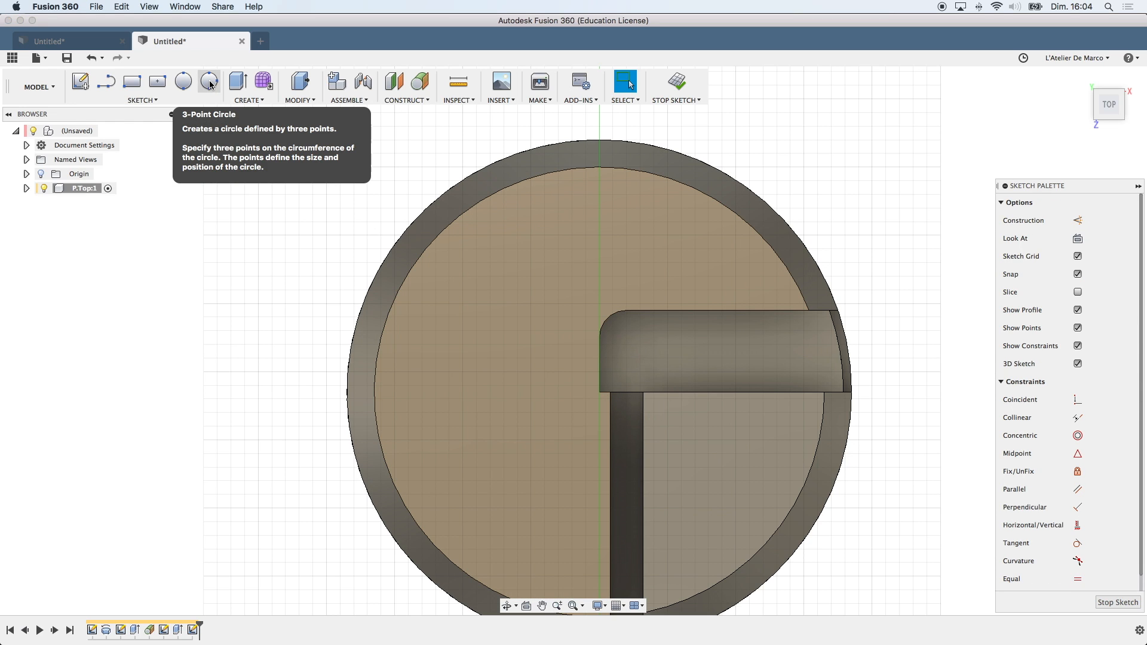
# Draw a three-point circle coinciding with the outer edge of the disc's flat top face.
pyautogui.click(209, 83)
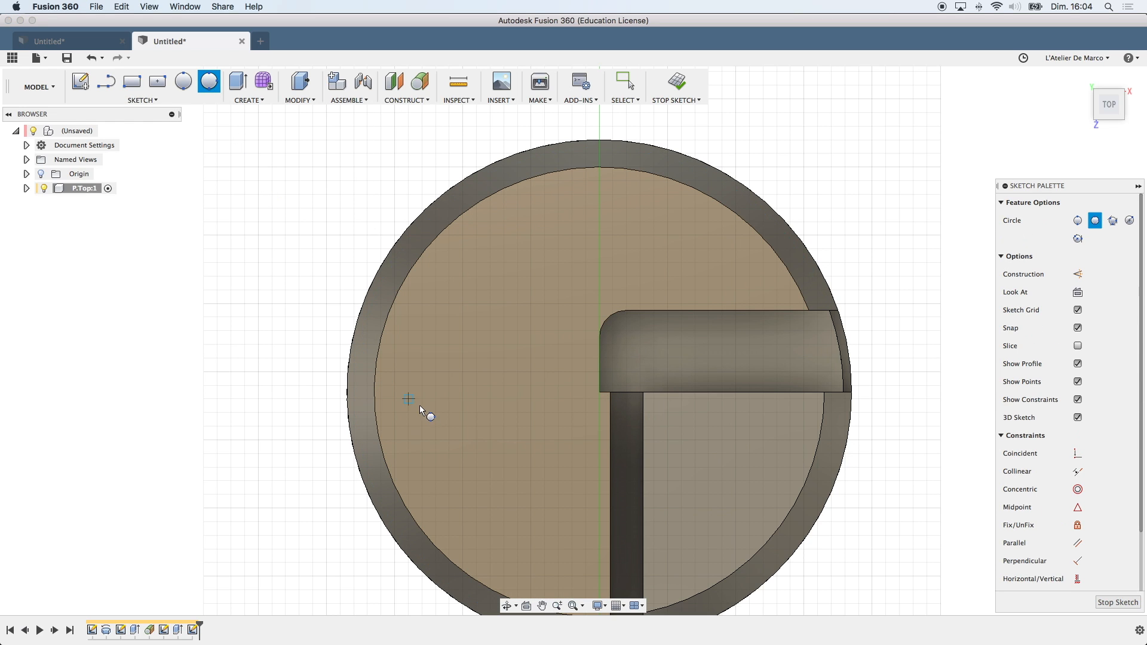
pyautogui.click(796, 280)
pyautogui.click(694, 598)
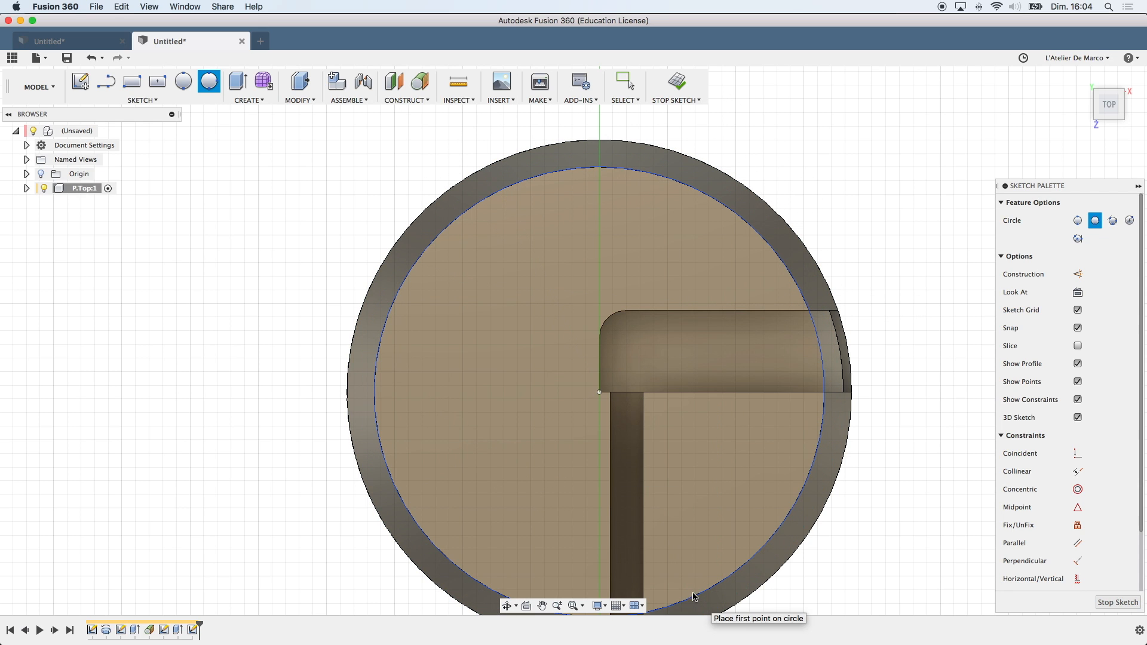
# Draw a 25 mm diameter circle centred on the disc's centre point in the top-face sketch.
pyautogui.press('c')
pyautogui.click(599, 392)
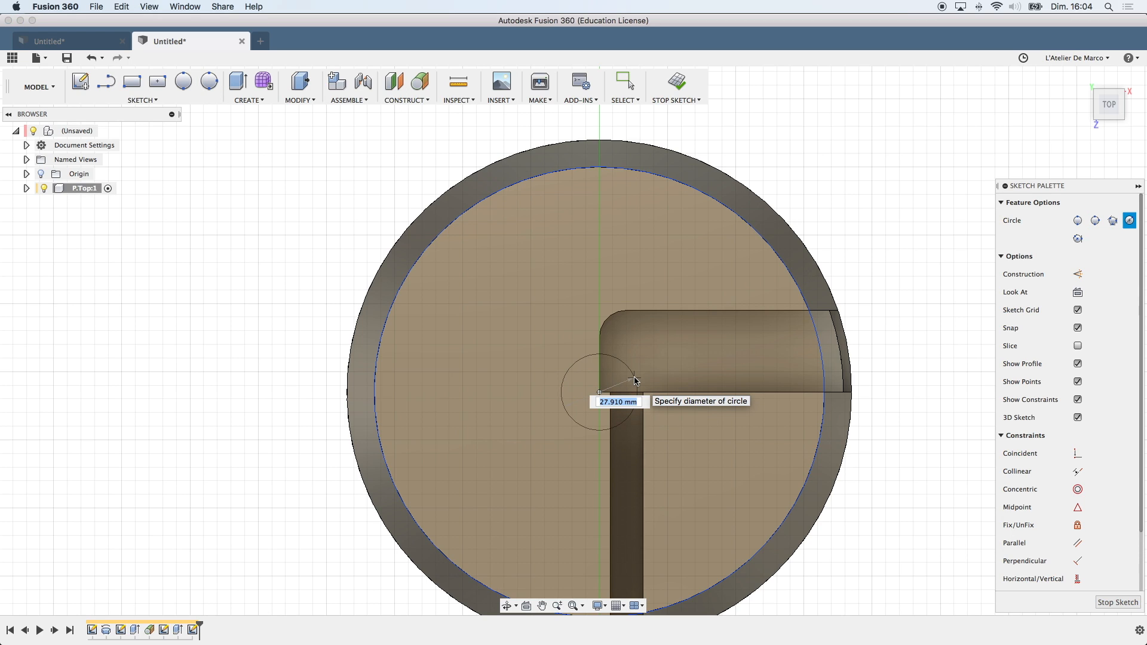
pyautogui.write('25')
pyautogui.press('Tab')
pyautogui.press('Return')
pyautogui.press('Escape')
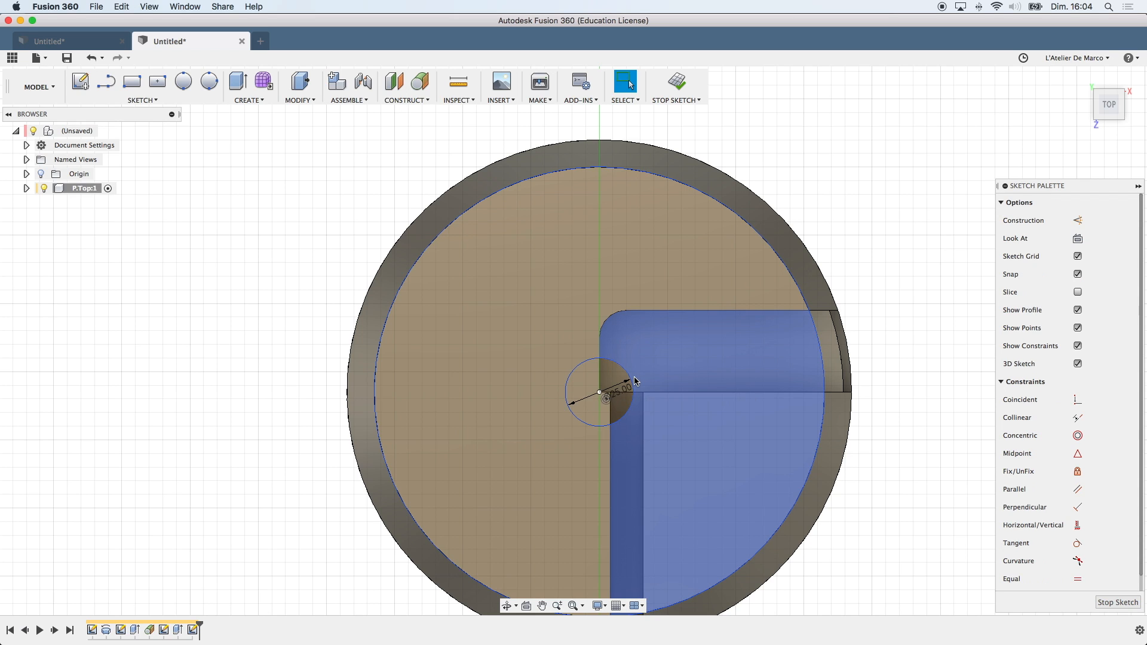
# Extrude both regions of the central circle by -40 mm to cut a round hole through the disc.
pyautogui.click(583, 391)
pyautogui.keyDown('shift'); pyautogui.click(617, 378); pyautogui.keyUp('shift')
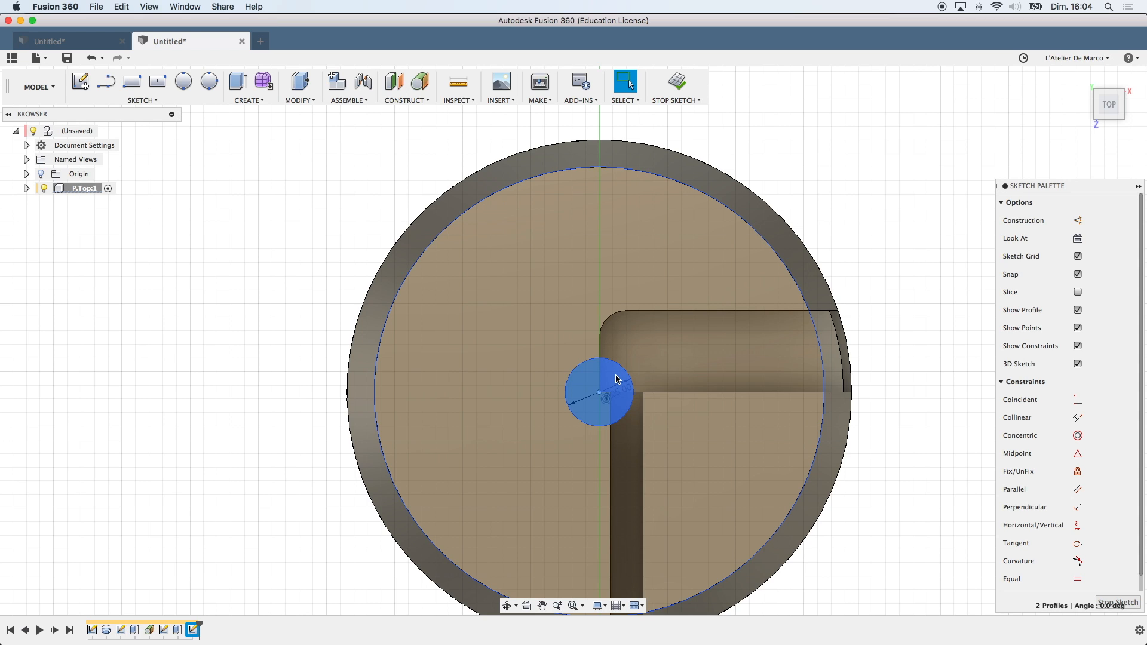
pyautogui.press('e')
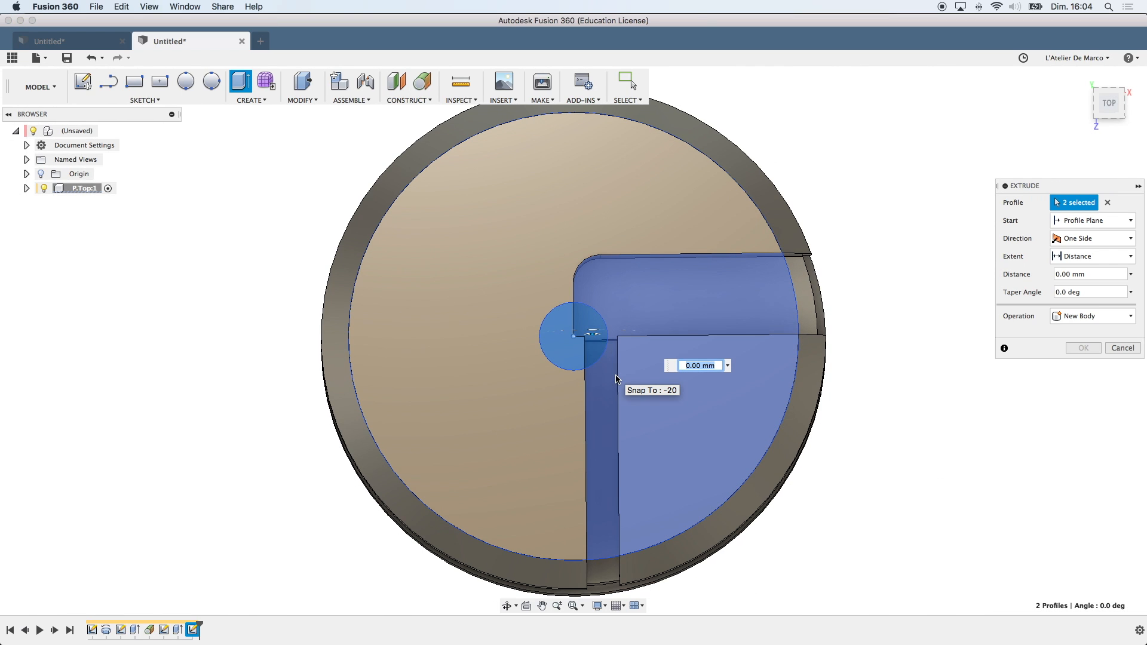
pyautogui.write('-40')
pyautogui.press('Return')
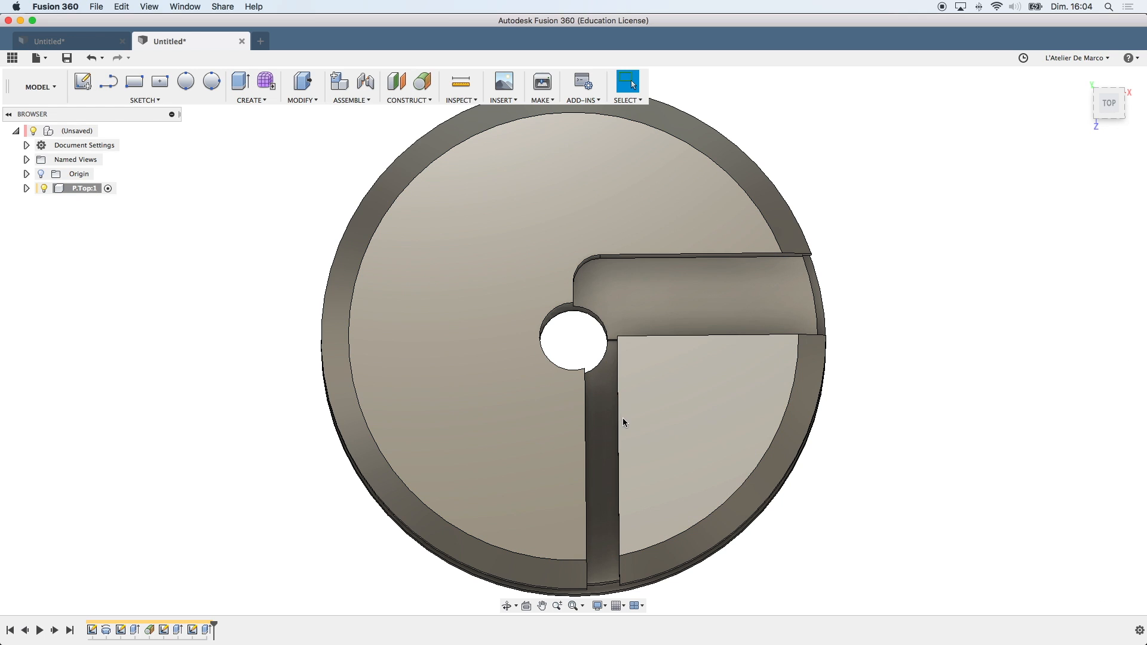
pyautogui.keyDown('shift'); pyautogui.moveTo(662, 449); pyautogui.dragTo(559, 440, button='middle'); pyautogui.keyUp('shift')
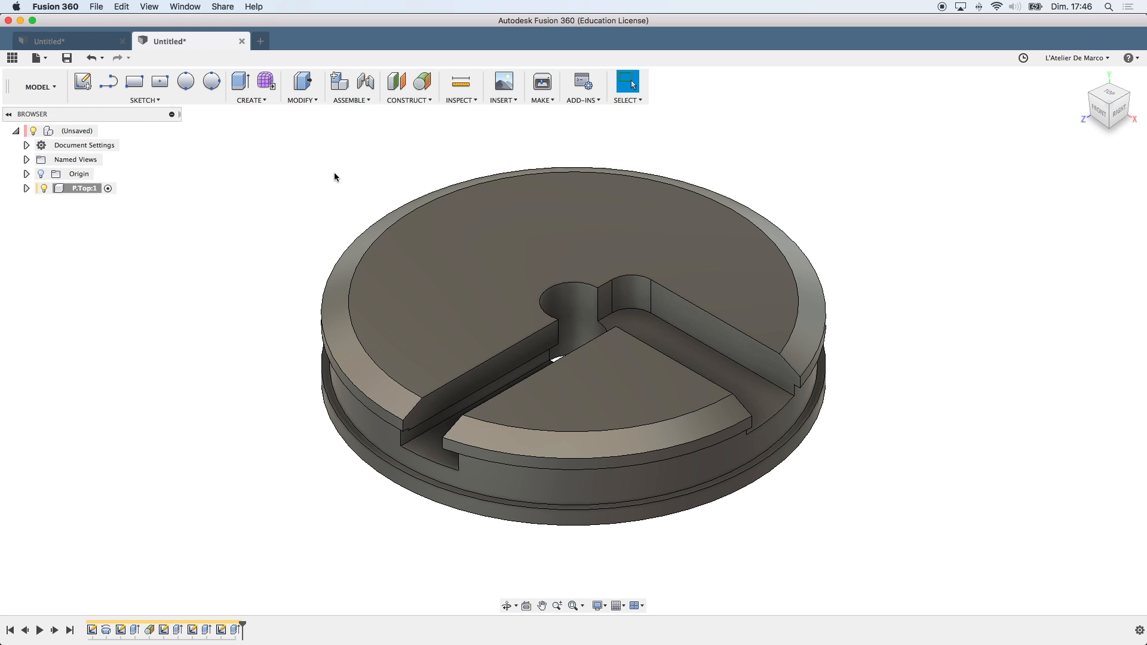
pyautogui.moveTo(484, 258); pyautogui.dragTo(500, 306, button='middle')
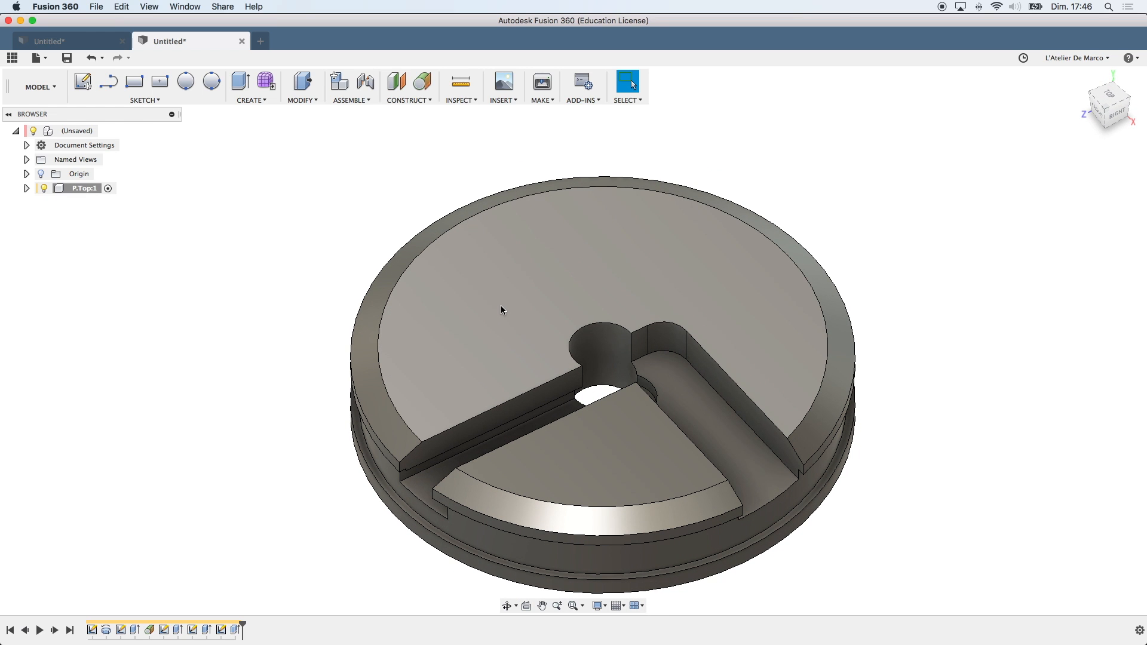
pyautogui.moveTo(517, 296); pyautogui.dragTo(529, 235, button='middle')
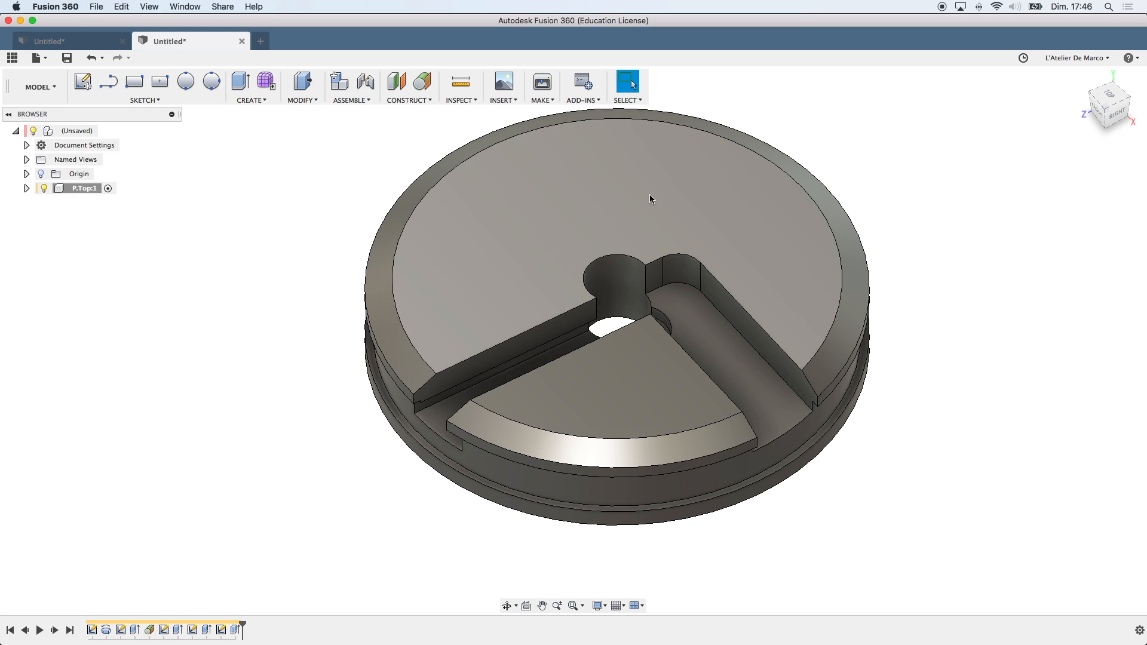
pyautogui.moveTo(647, 199); pyautogui.dragTo(579, 267, button='middle')
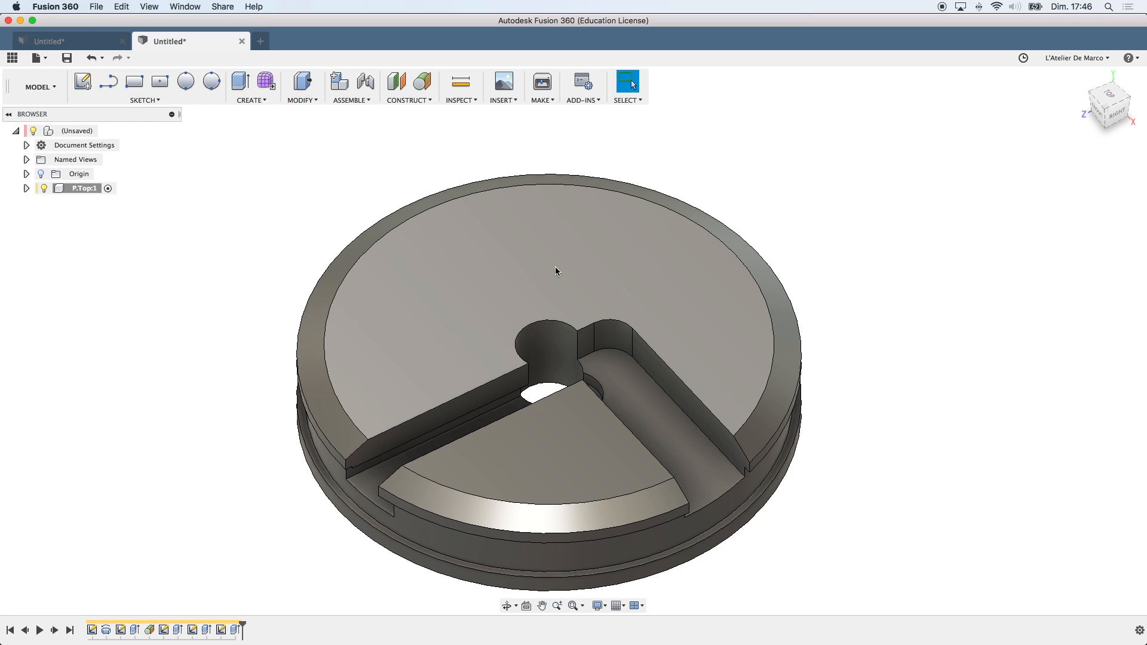
pyautogui.press('F4')
pyautogui.moveTo(555, 267)
pyautogui.mouseDown()
pyautogui.moveTo(586, 256)
pyautogui.moveTo(575, 242)
pyautogui.moveTo(535, 261)
pyautogui.mouseUp()
pyautogui.press('Escape')
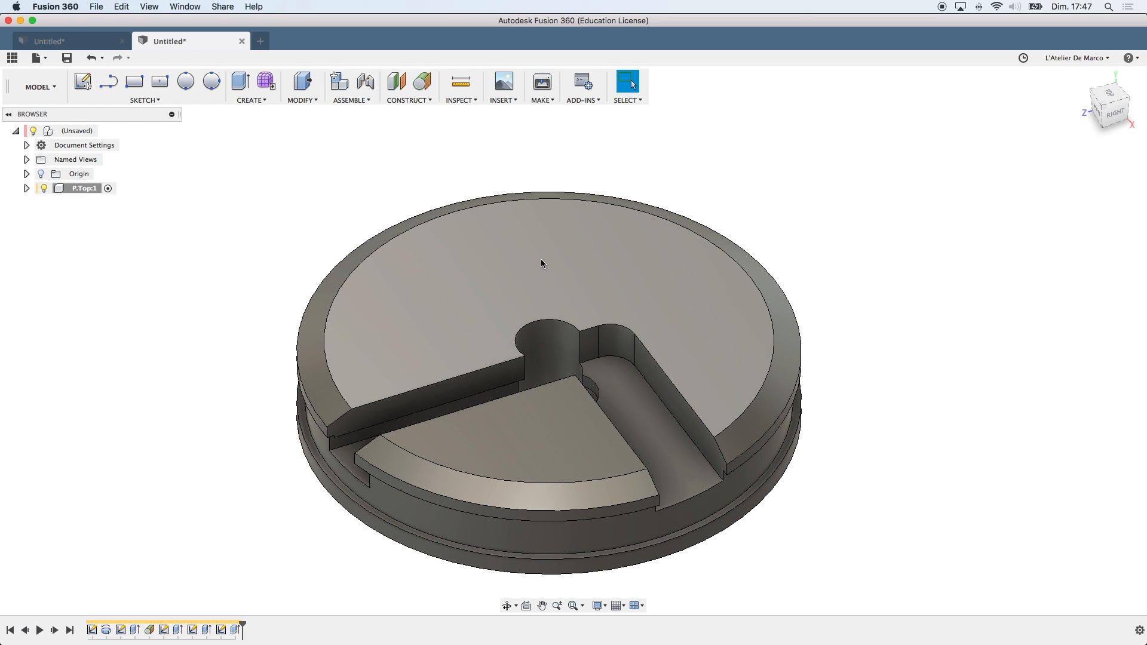